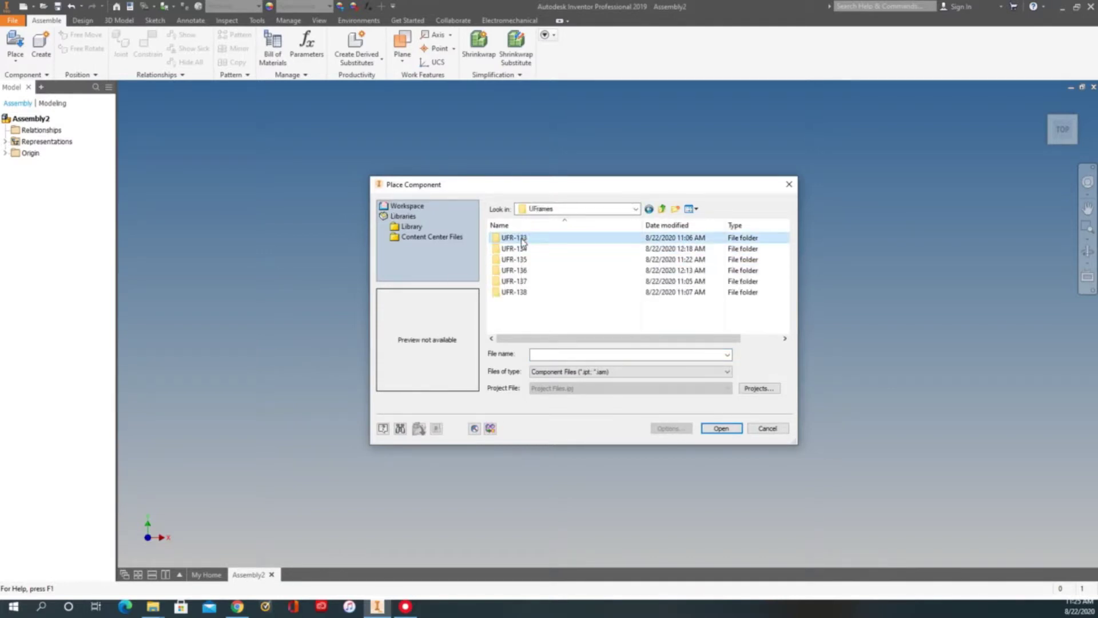
Place one instance of the FR-133 frame from the UFR-133 folder in the assembly
{"action": "double_click", "coordinate": [528, 260]}
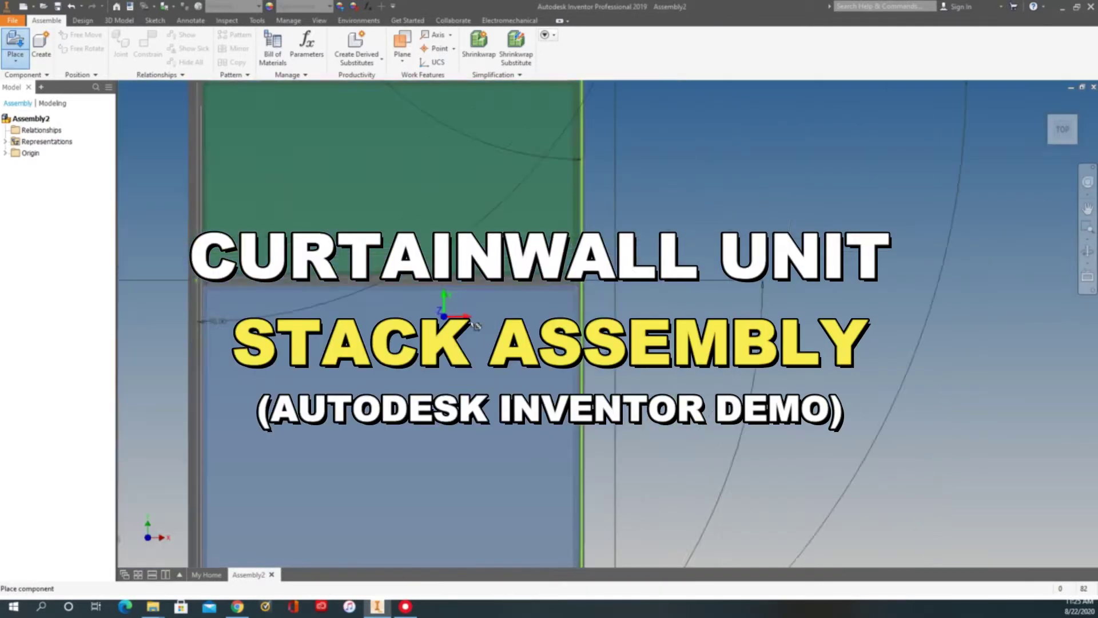
{"action": "scroll", "coordinate": [505, 309], "scroll_direction": "up", "scroll_amount": 5}
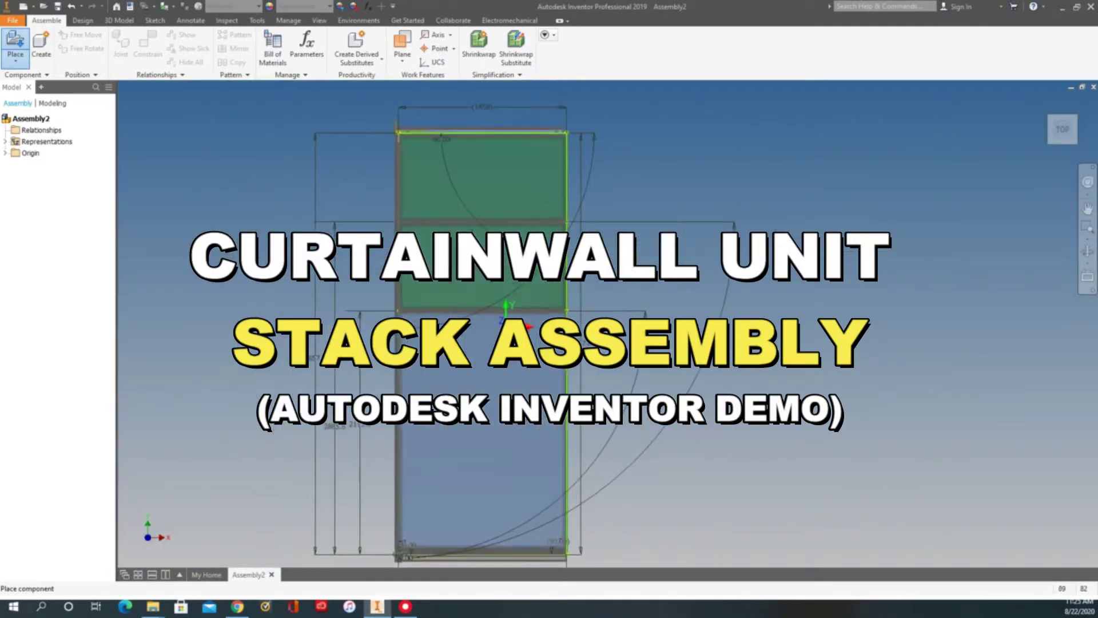
{"action": "key", "text": "F6"}
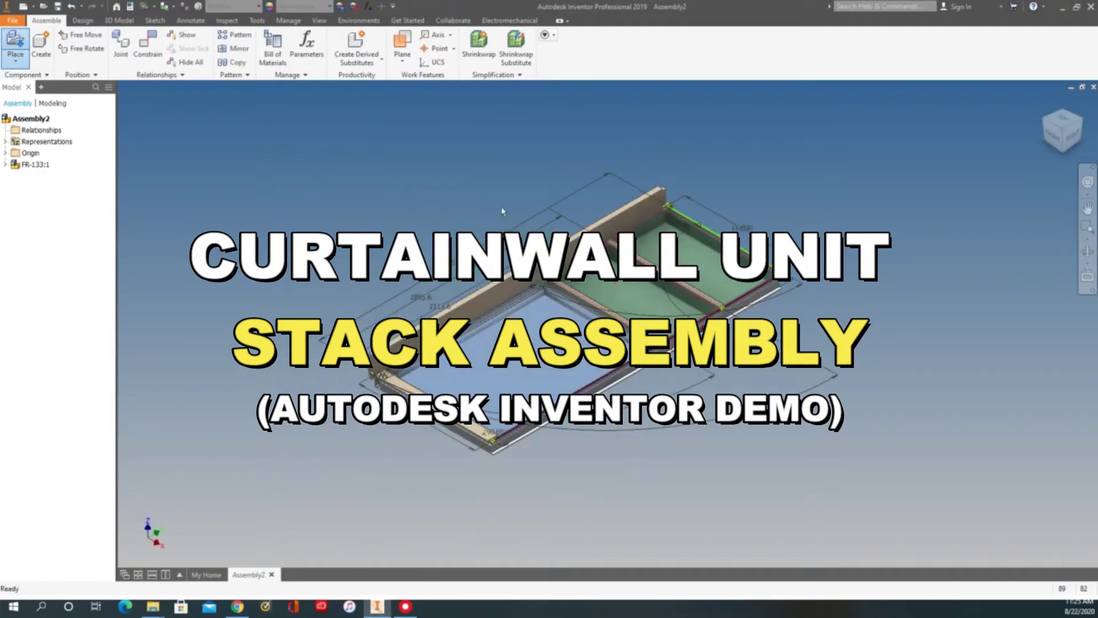
{"action": "key", "text": "F5"}
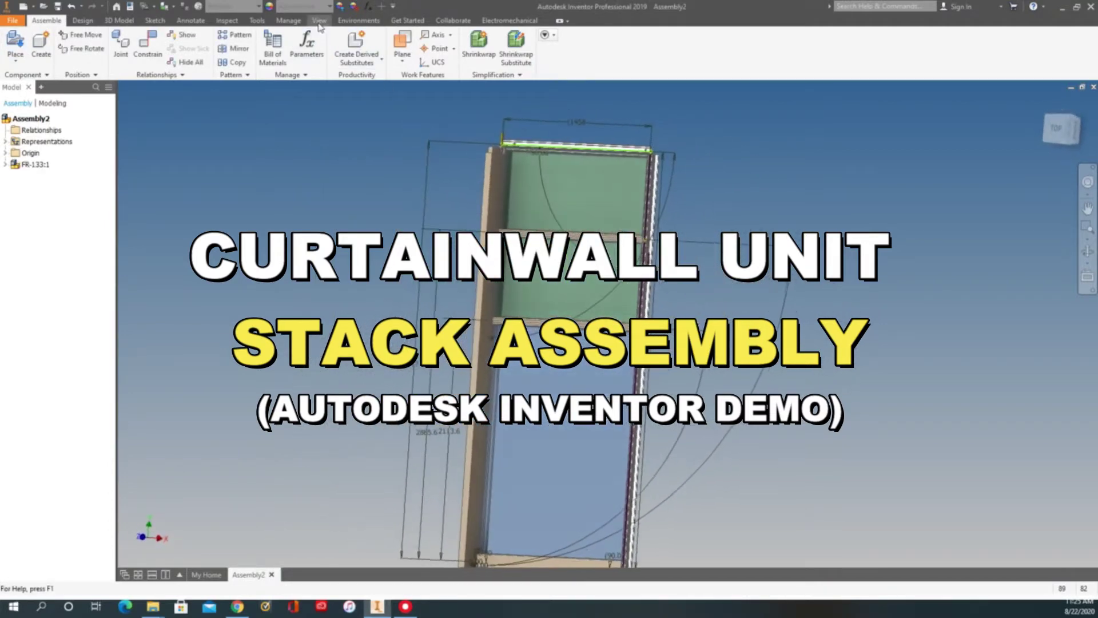
Turn off the visibility of 2D sketches in the assembly
{"action": "left_click", "coordinate": [319, 23]}
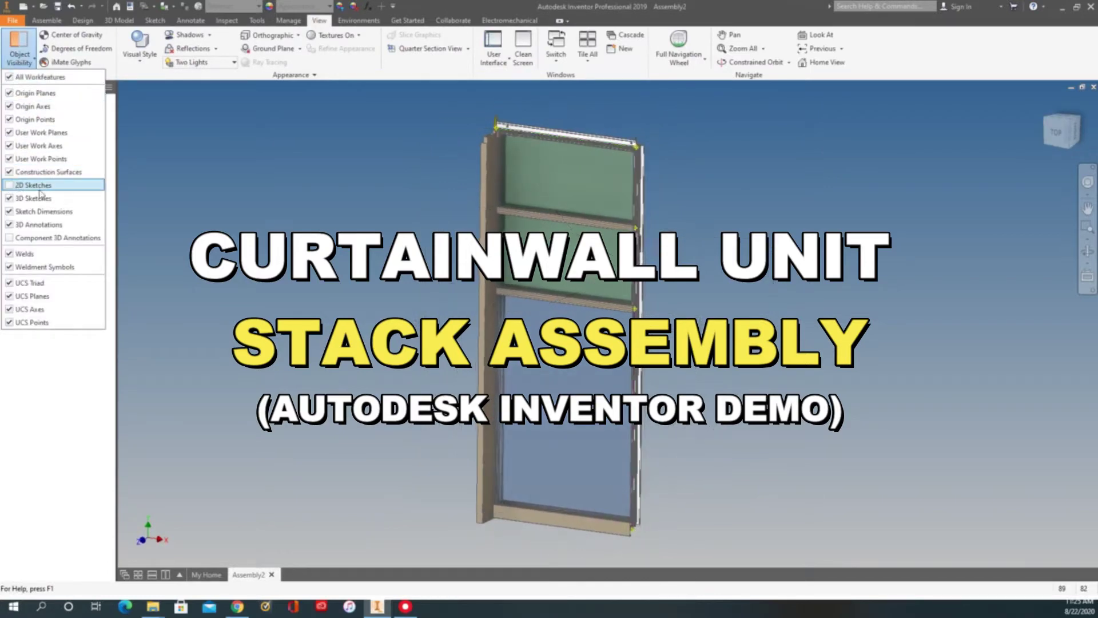
{"action": "left_click", "coordinate": [40, 195]}
{"action": "scroll", "coordinate": [694, 188], "scroll_direction": "up", "scroll_amount": 3}
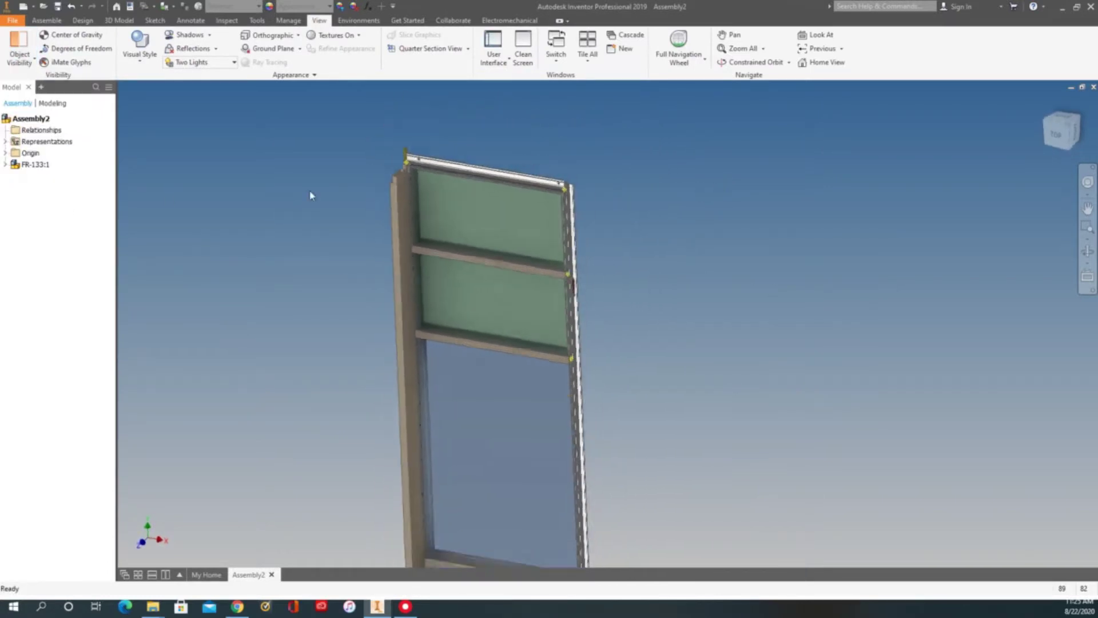
{"action": "scroll", "coordinate": [257, 171], "scroll_direction": "down", "scroll_amount": 3}
{"action": "scroll", "coordinate": [208, 115], "scroll_direction": "up", "scroll_amount": 4}
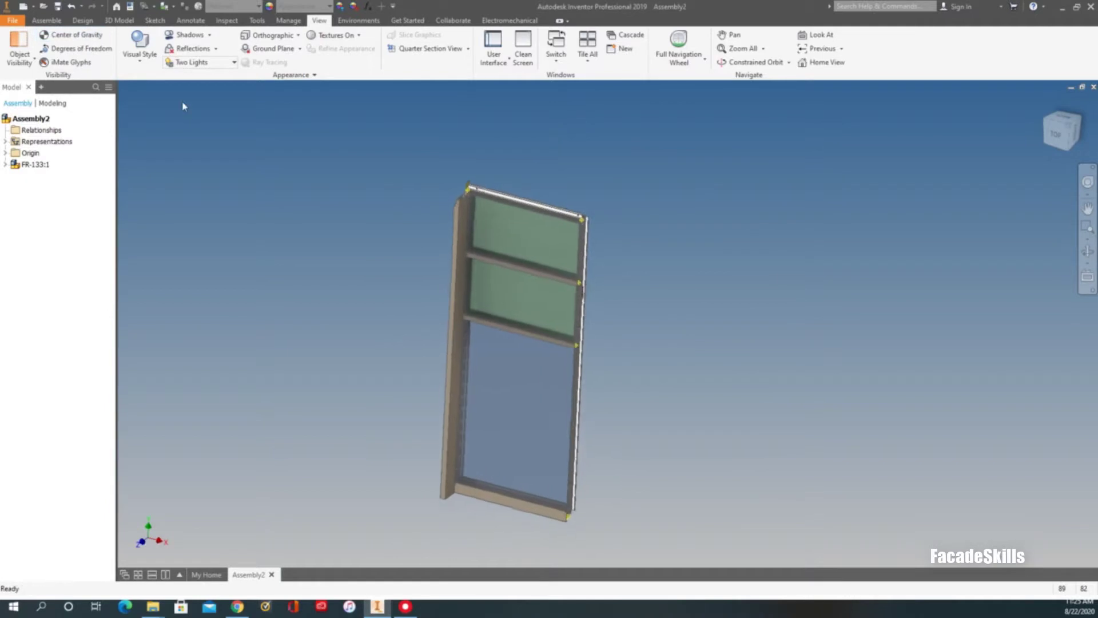
Import the Light-01.styxml lighting style definition and save it in the Style and Standard Editor
{"action": "left_click", "coordinate": [234, 63]}
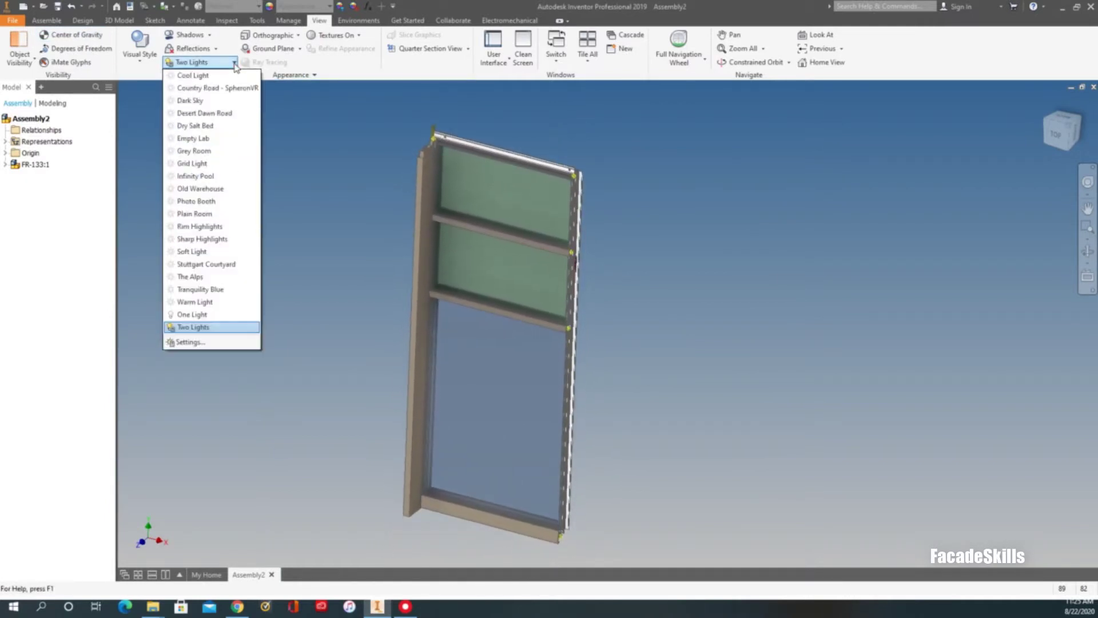
{"action": "left_click", "coordinate": [296, 155]}
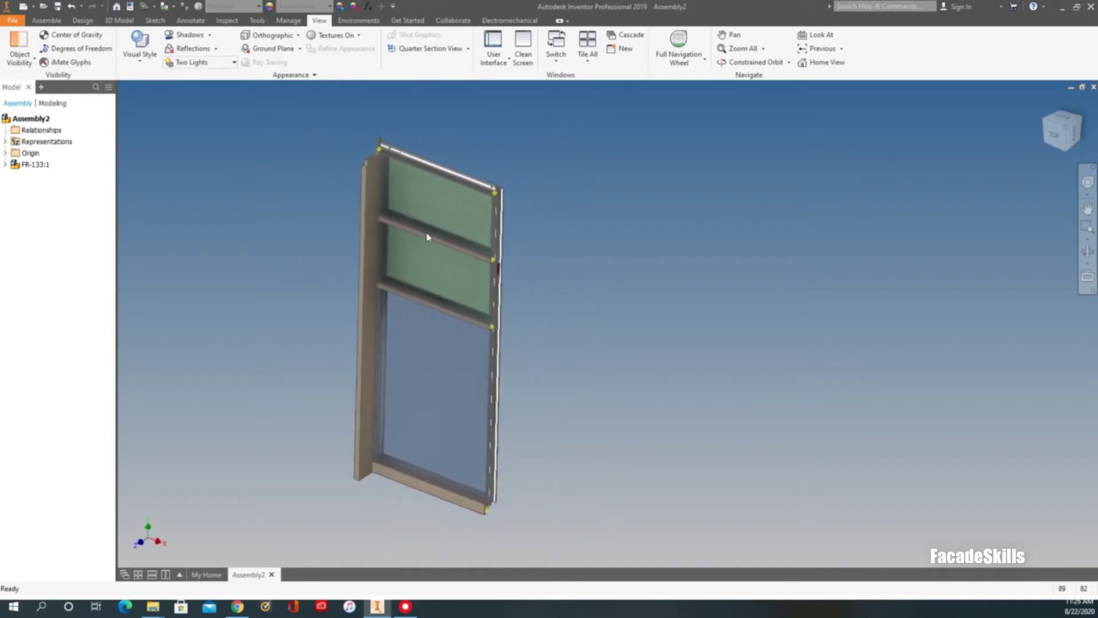
{"action": "left_click", "coordinate": [234, 63]}
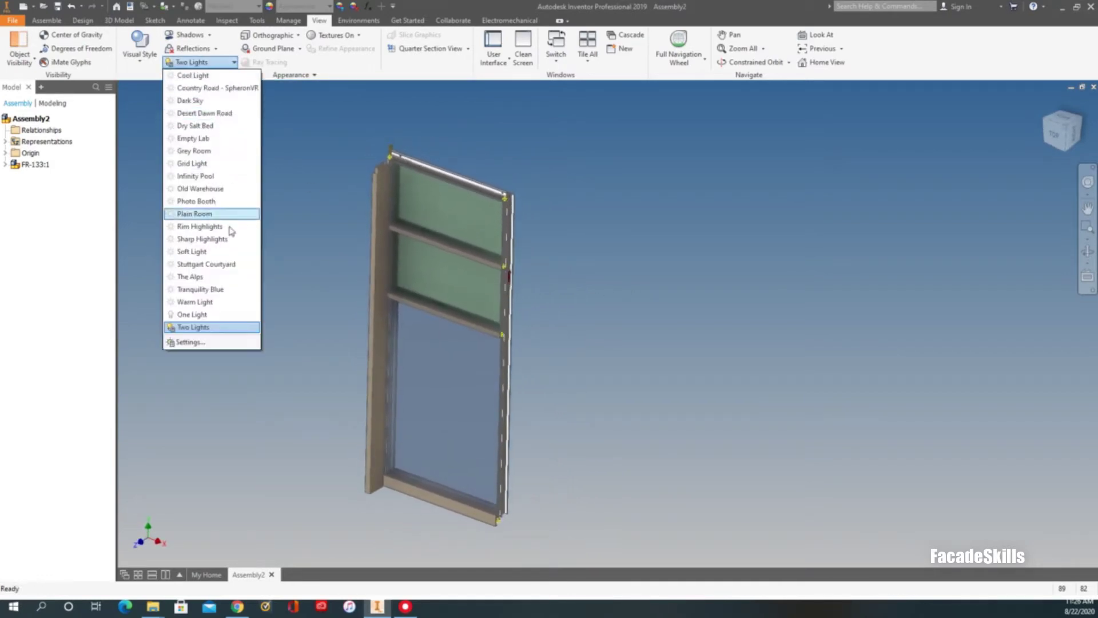
{"action": "left_click", "coordinate": [201, 343]}
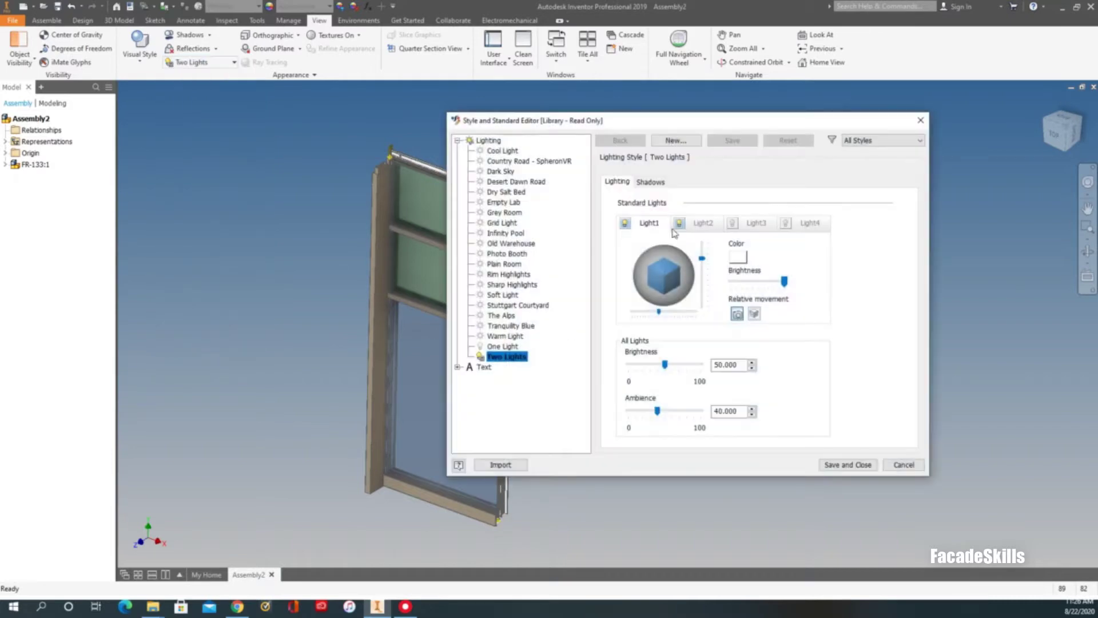
{"action": "left_click", "coordinate": [509, 465]}
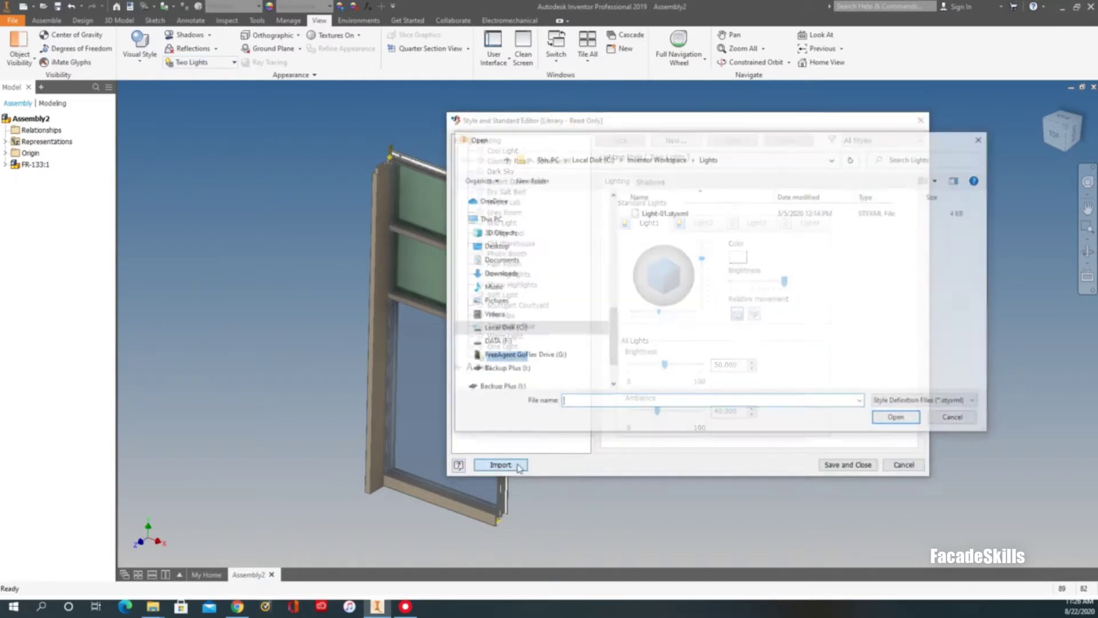
{"action": "left_click", "coordinate": [899, 420]}
{"action": "left_click", "coordinate": [841, 465]}
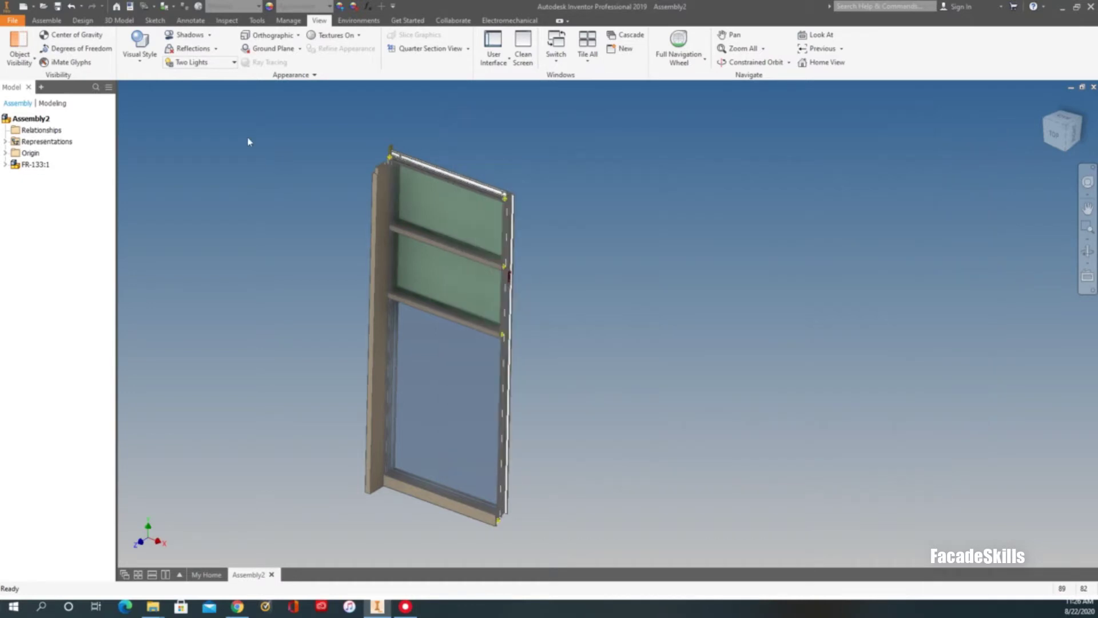
Apply the EMP Light-1 lighting style to the assembly display
{"action": "left_click", "coordinate": [233, 64]}
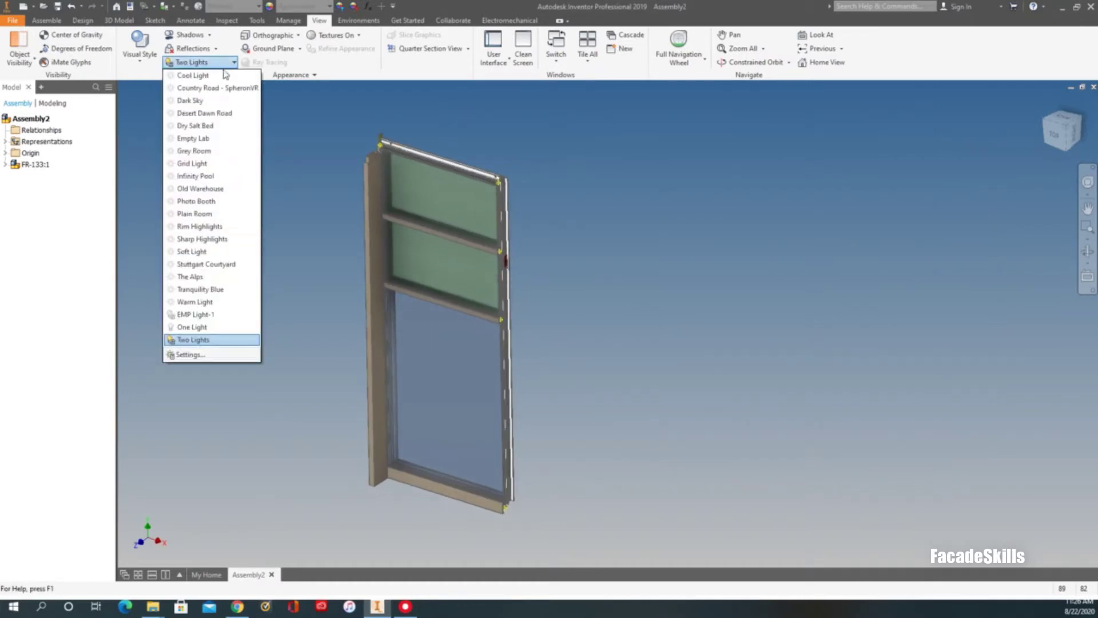
{"action": "left_click", "coordinate": [202, 314]}
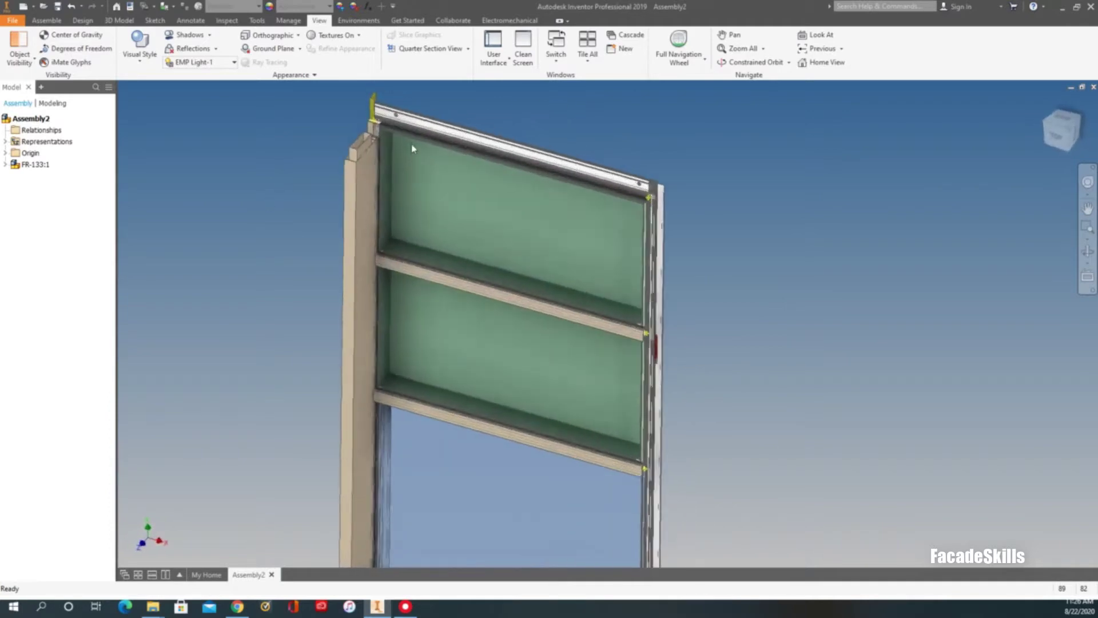
{"action": "scroll", "coordinate": [403, 203], "scroll_direction": "up", "scroll_amount": 3}
{"action": "scroll", "coordinate": [405, 196], "scroll_direction": "down", "scroll_amount": 5}
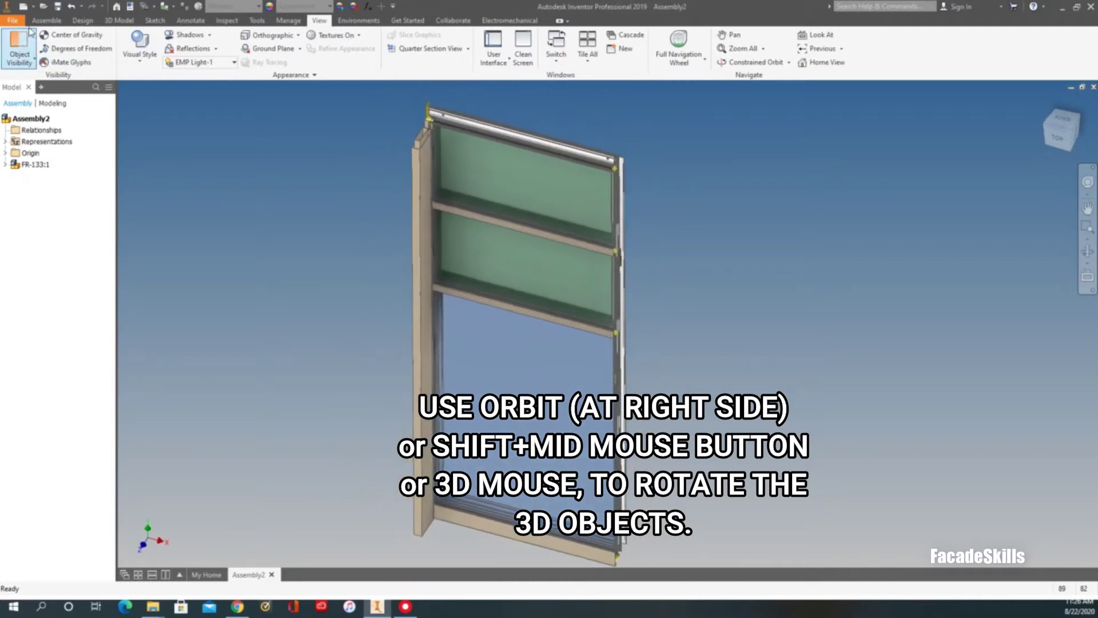
Place one instance of the FR-134 frame from the UFR-134 folder, beside frame FR-133 on its free mullion side
{"action": "left_click", "coordinate": [46, 21]}
{"action": "left_click", "coordinate": [16, 43]}
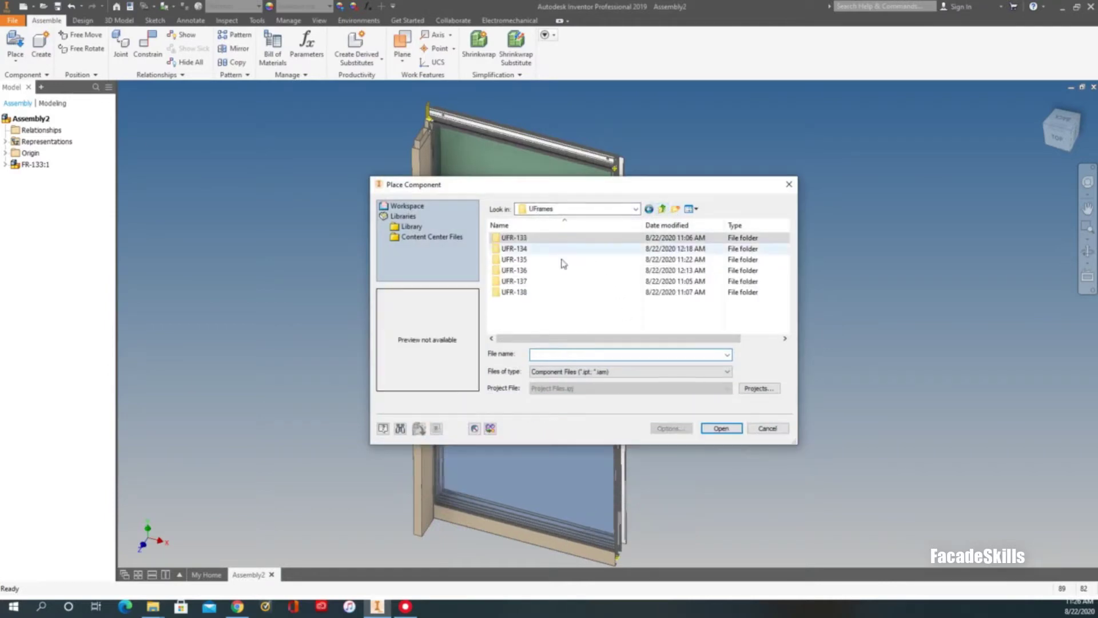
{"action": "double_click", "coordinate": [525, 261]}
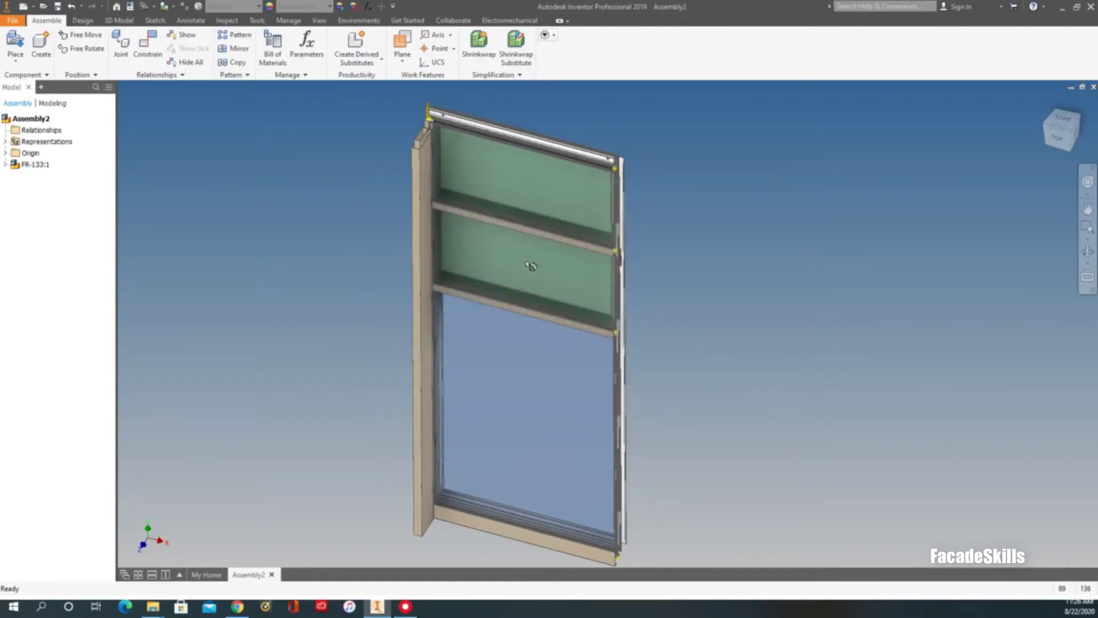
{"action": "scroll", "coordinate": [672, 304], "scroll_direction": "down", "scroll_amount": 5}
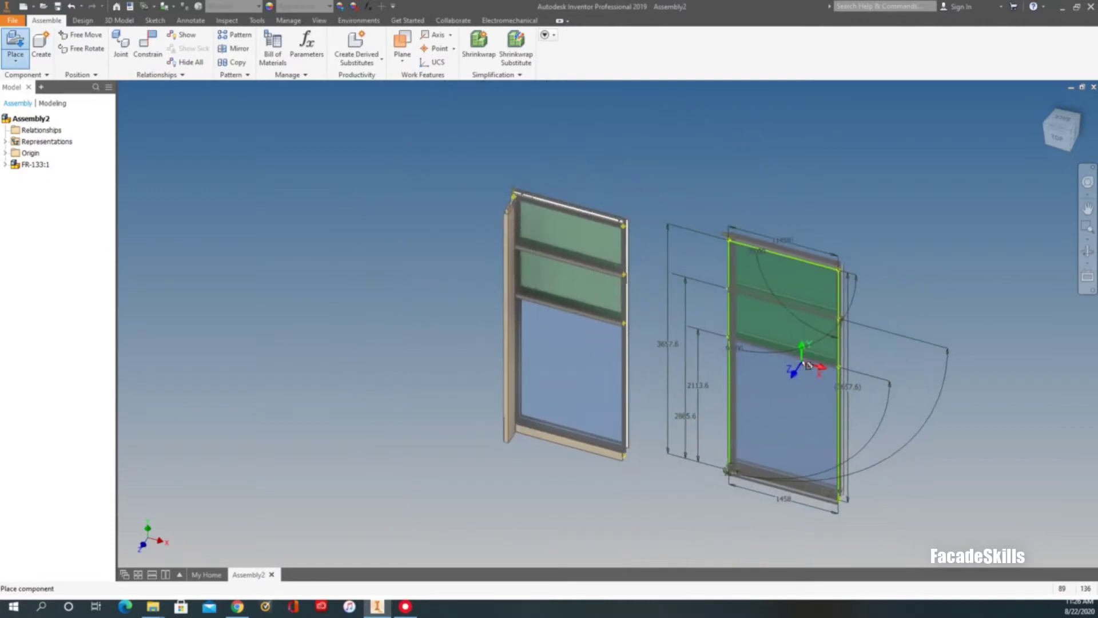
{"action": "left_click", "coordinate": [815, 226]}
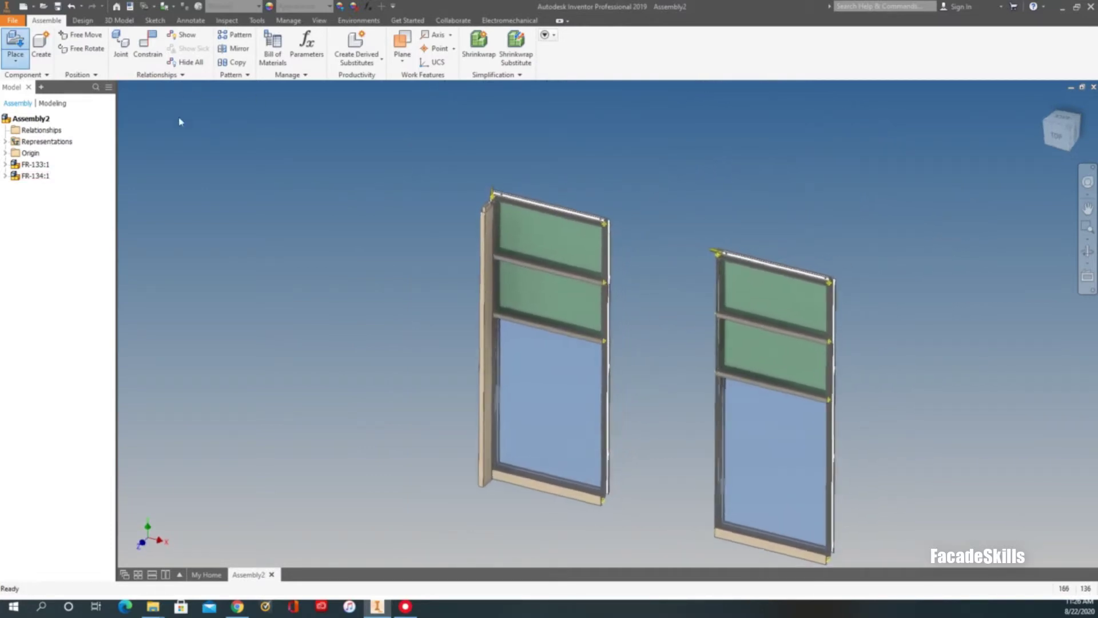
Mate the work point at FR-134's upper left corner to the one at FR-133's upper right corner with 0 mm offset
{"action": "left_click", "coordinate": [141, 53]}
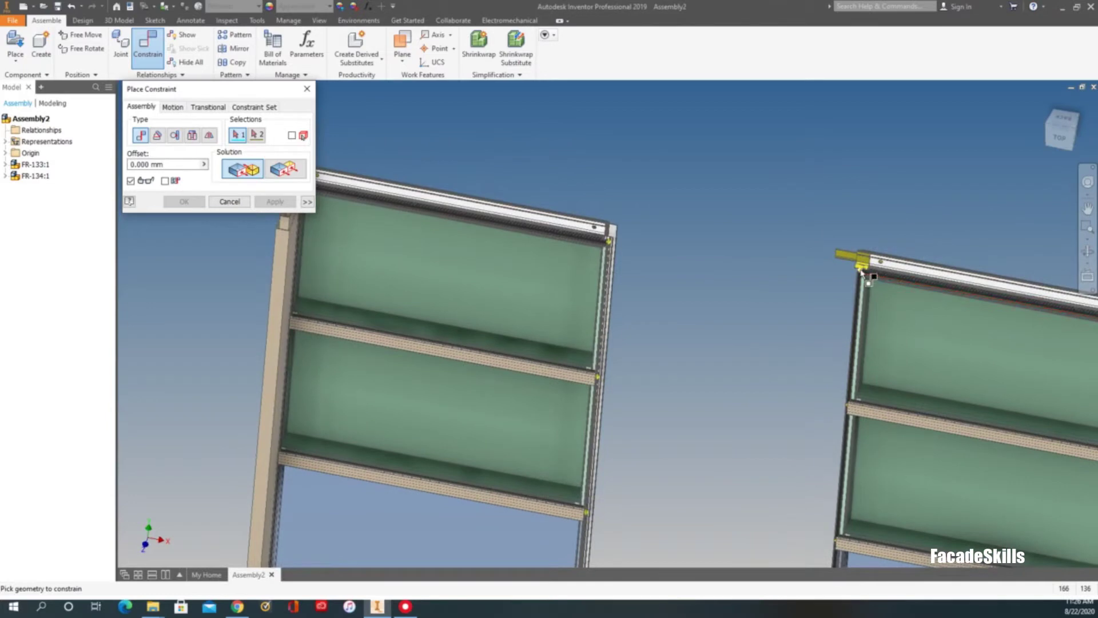
{"action": "left_click", "coordinate": [862, 272]}
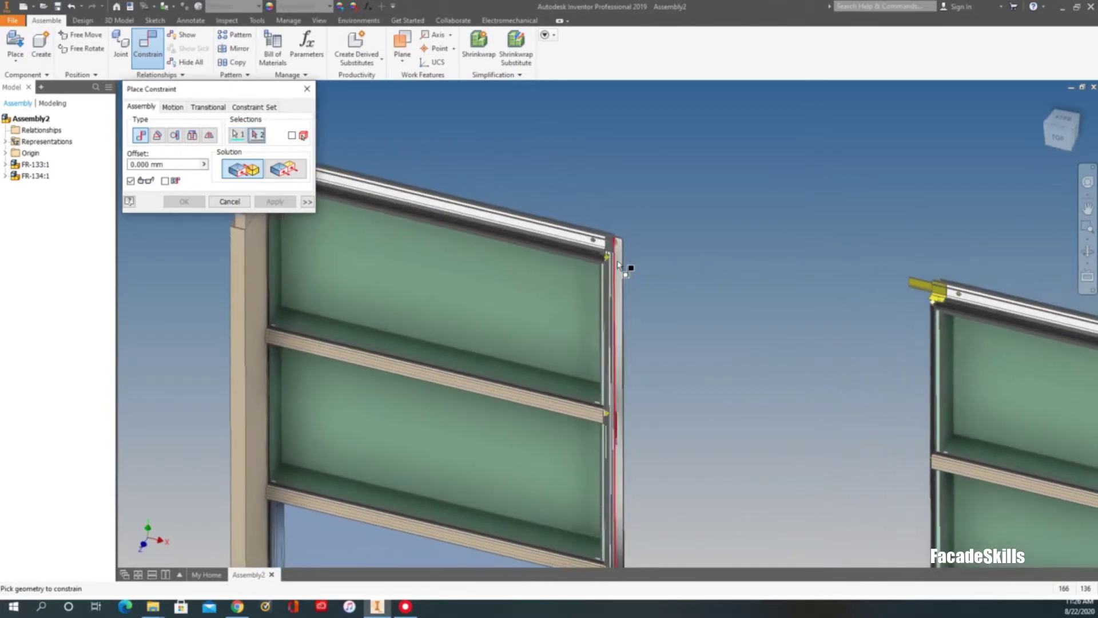
{"action": "left_click", "coordinate": [608, 258]}
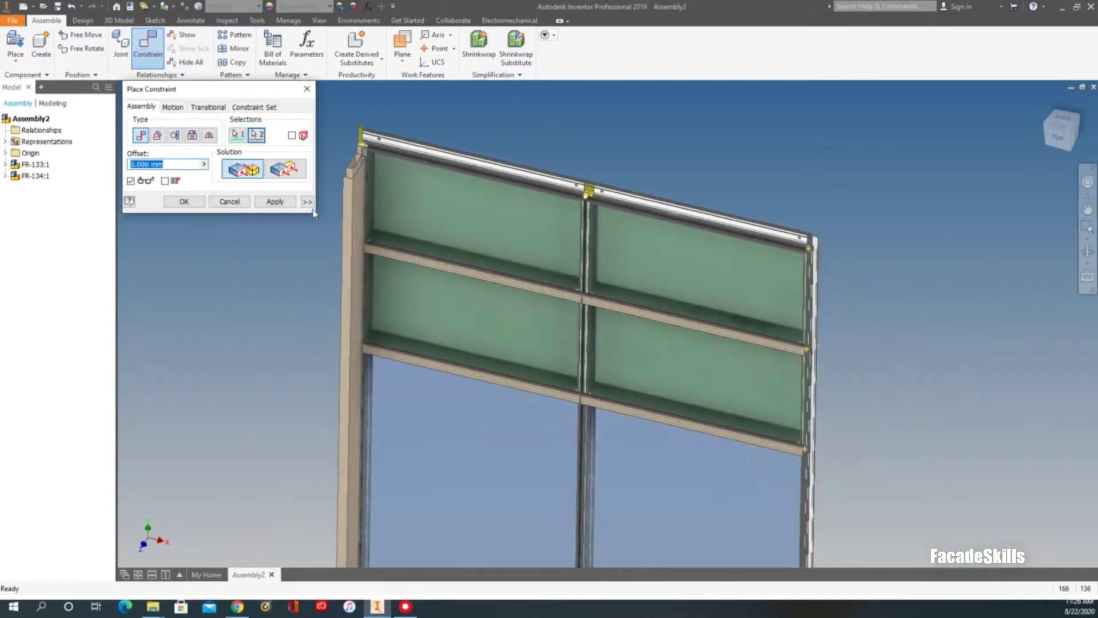
{"action": "left_click", "coordinate": [275, 202]}
Mate the bottom work points of the two frames at their shared mullion joint with 0 mm offset
{"action": "scroll", "coordinate": [549, 486], "scroll_direction": "down", "scroll_amount": 10}
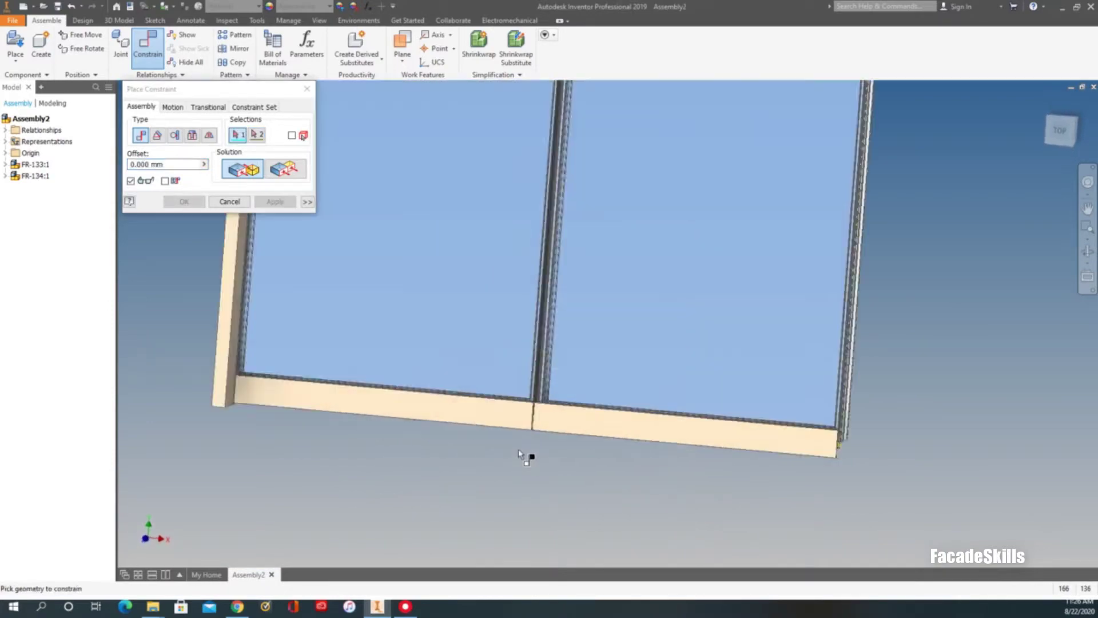
{"action": "middle_click_drag", "start_coordinate": [548, 448], "coordinate": [601, 450], "text": "shift"}
{"action": "scroll", "coordinate": [599, 455], "scroll_direction": "down", "scroll_amount": 5}
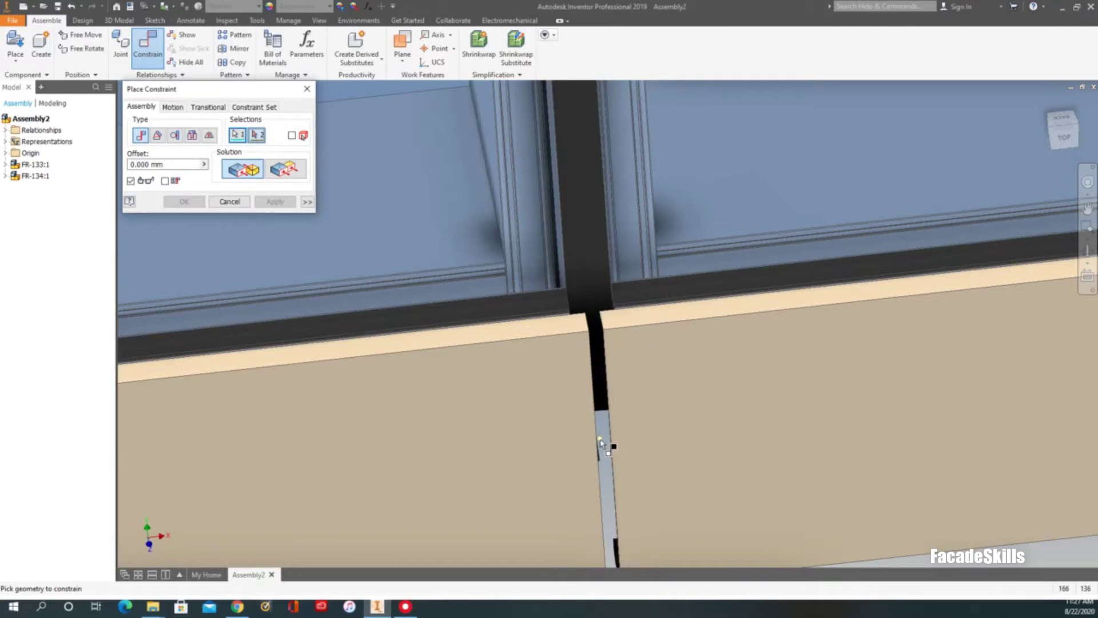
{"action": "left_click", "coordinate": [276, 202]}
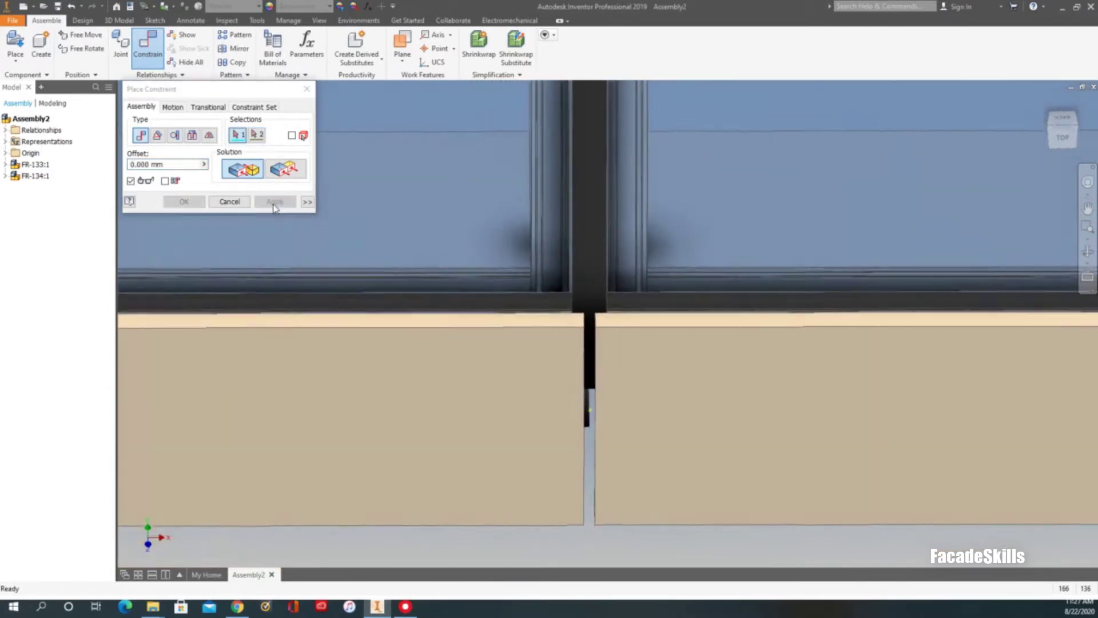
{"action": "scroll", "coordinate": [229, 211], "scroll_direction": "up", "scroll_amount": 6}
{"action": "left_click", "coordinate": [229, 202]}
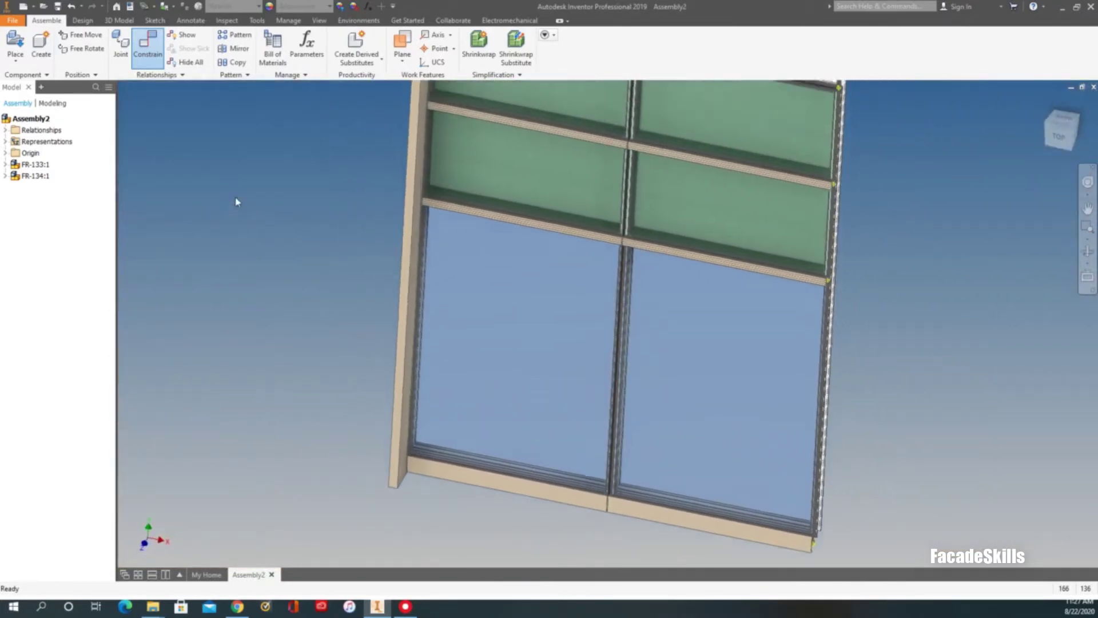
Add a 0-degree angle constraint between the matching faces of the two frames' top rails
{"action": "left_click", "coordinate": [148, 49]}
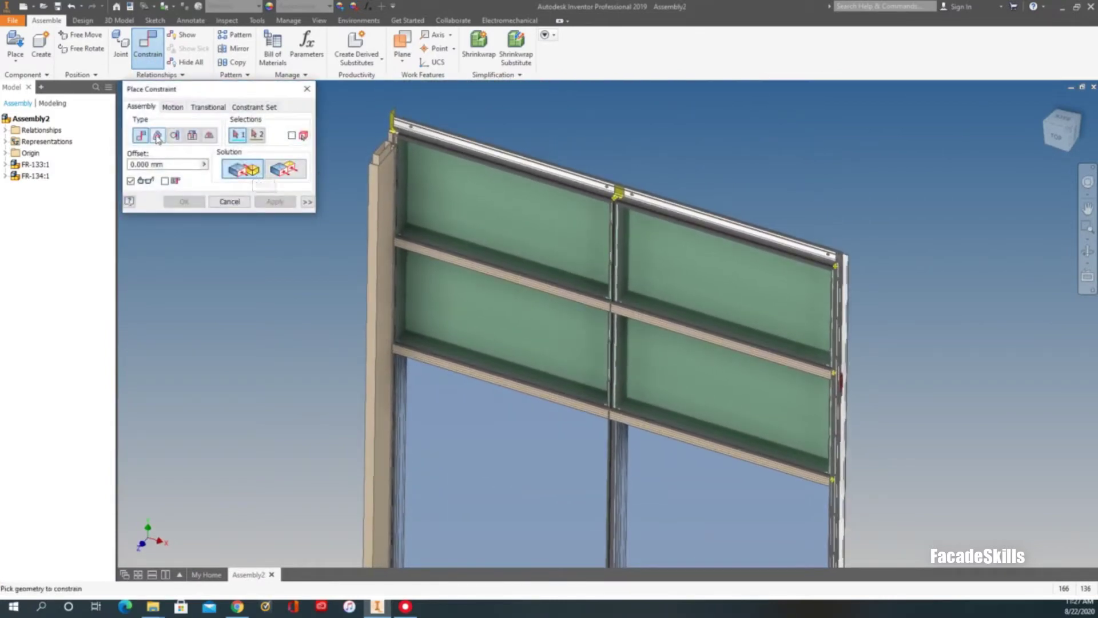
{"action": "scroll", "coordinate": [617, 198], "scroll_direction": "down", "scroll_amount": 10}
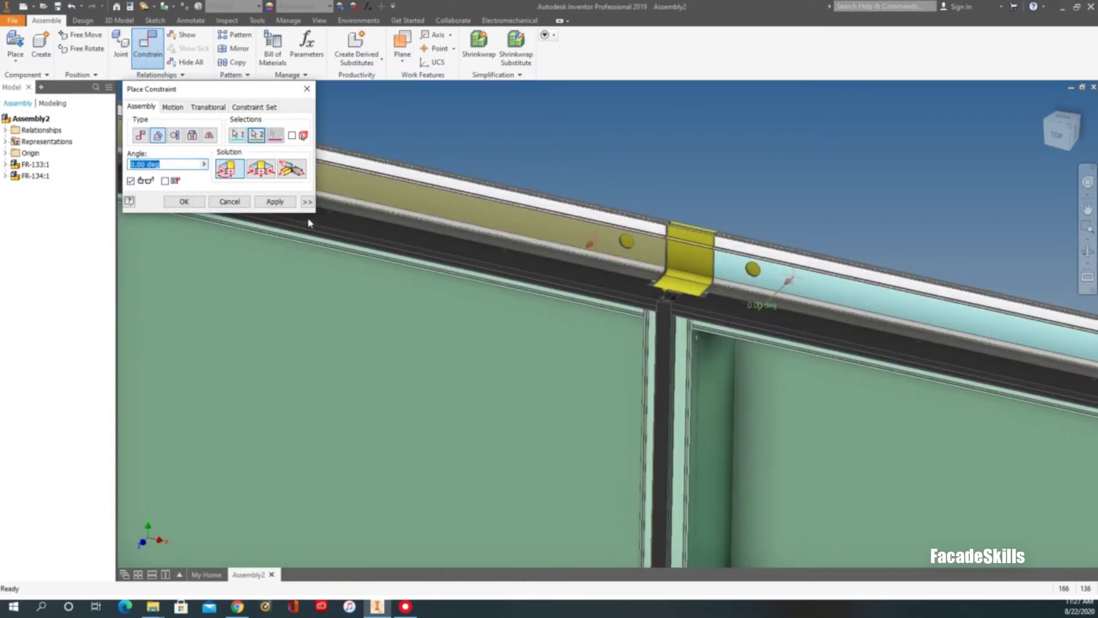
{"action": "left_click", "coordinate": [230, 201]}
{"action": "key", "text": "Home"}
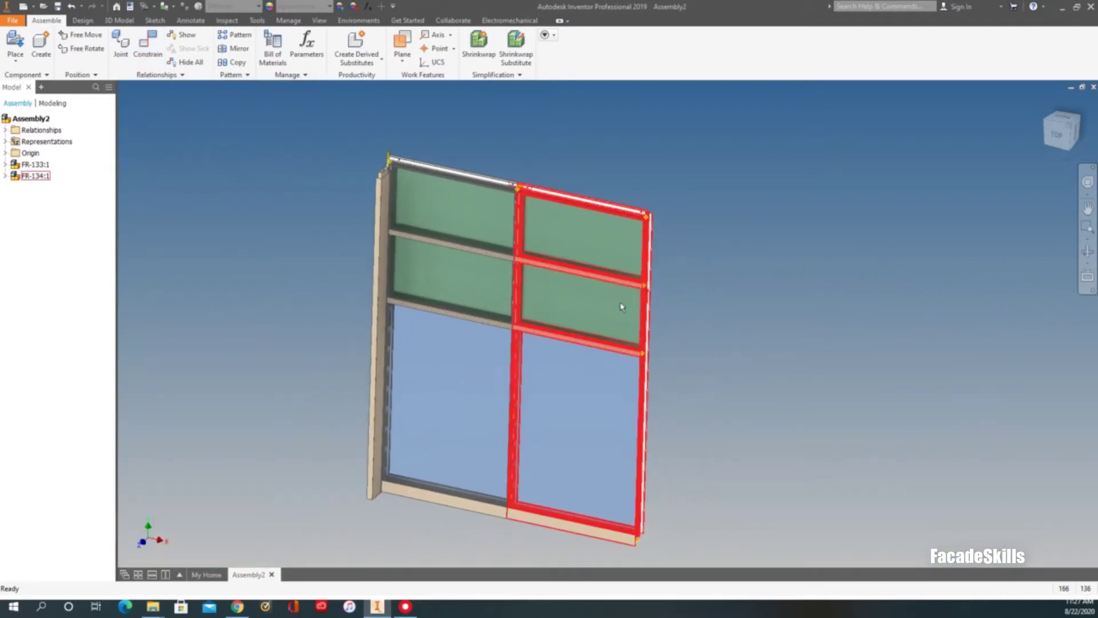
Test whether the joined frames can be moved and ground frame FR-133 in place
{"action": "left_click_drag", "start_coordinate": [648, 319], "coordinate": [672, 292]}
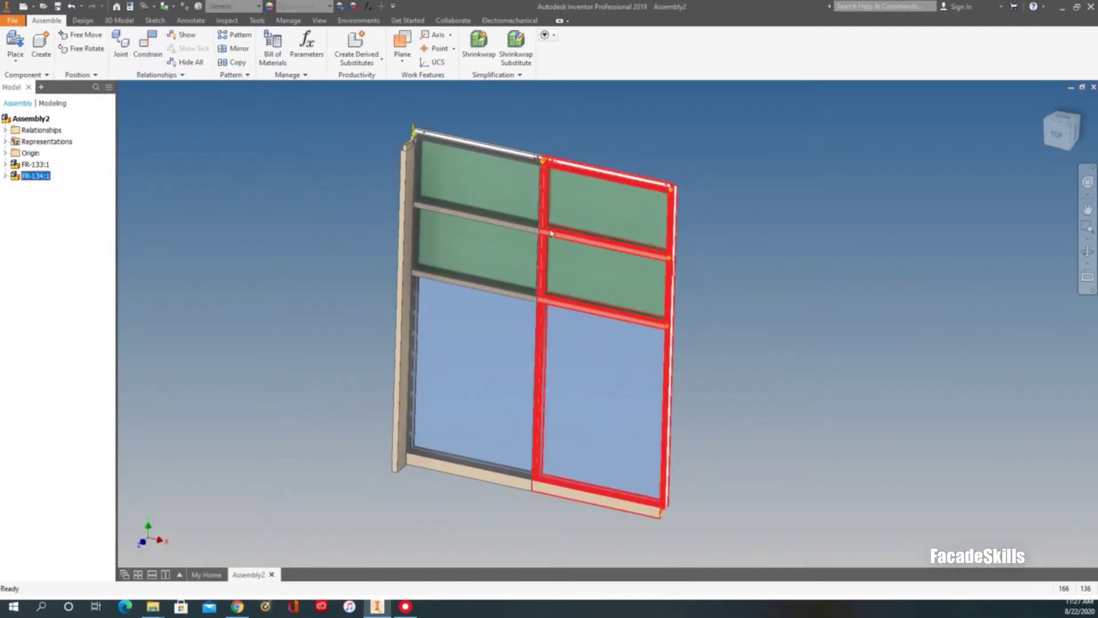
{"action": "left_click", "coordinate": [338, 218]}
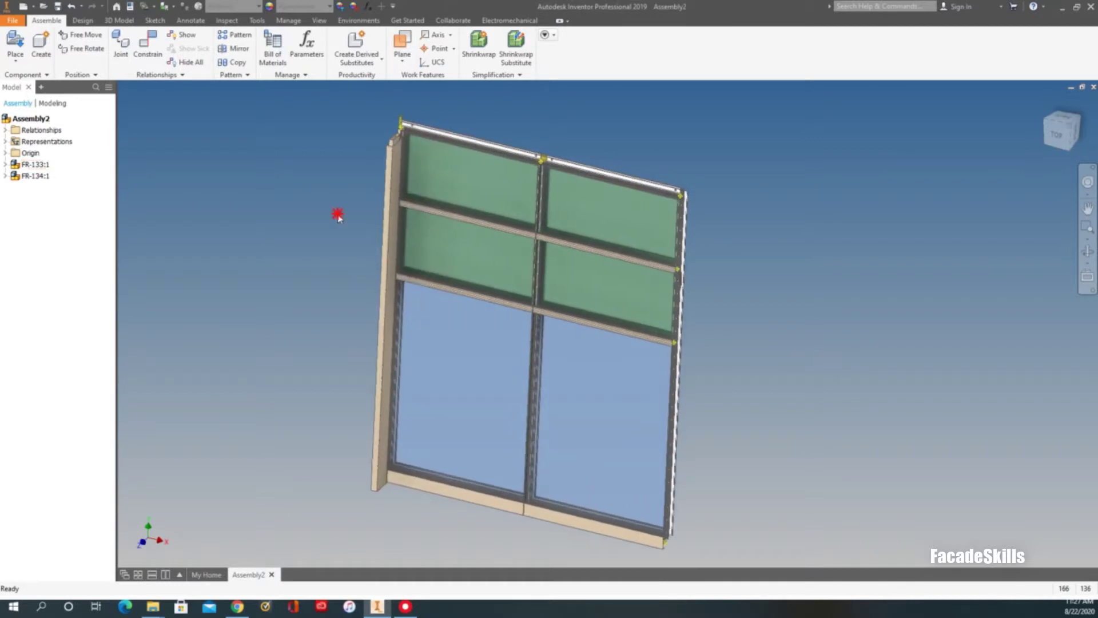
{"action": "right_click", "coordinate": [383, 230]}
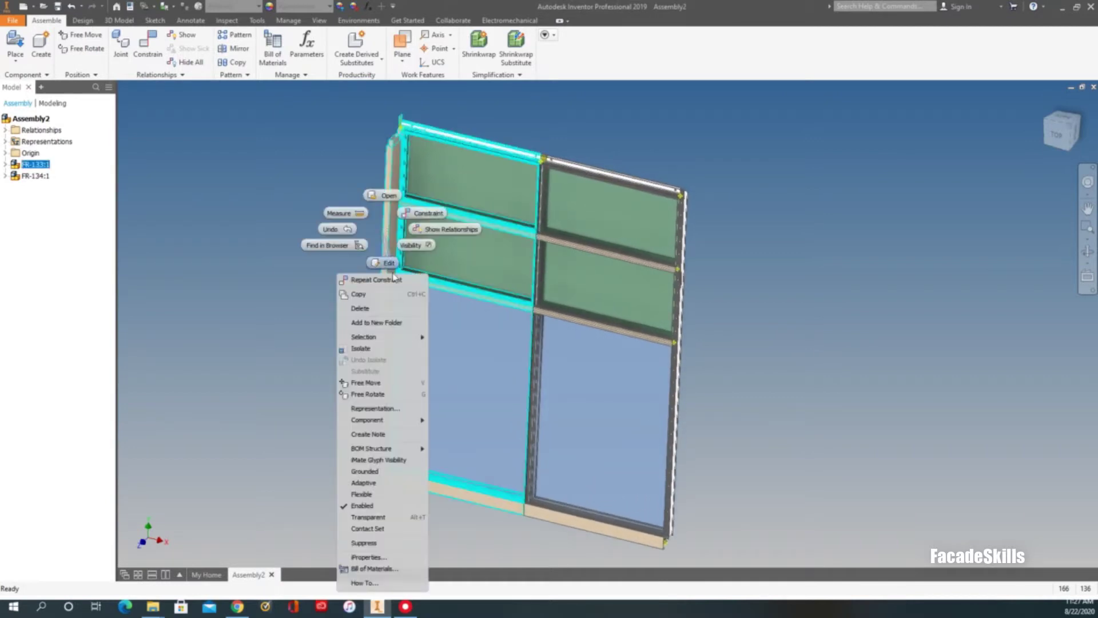
{"action": "left_click", "coordinate": [359, 472]}
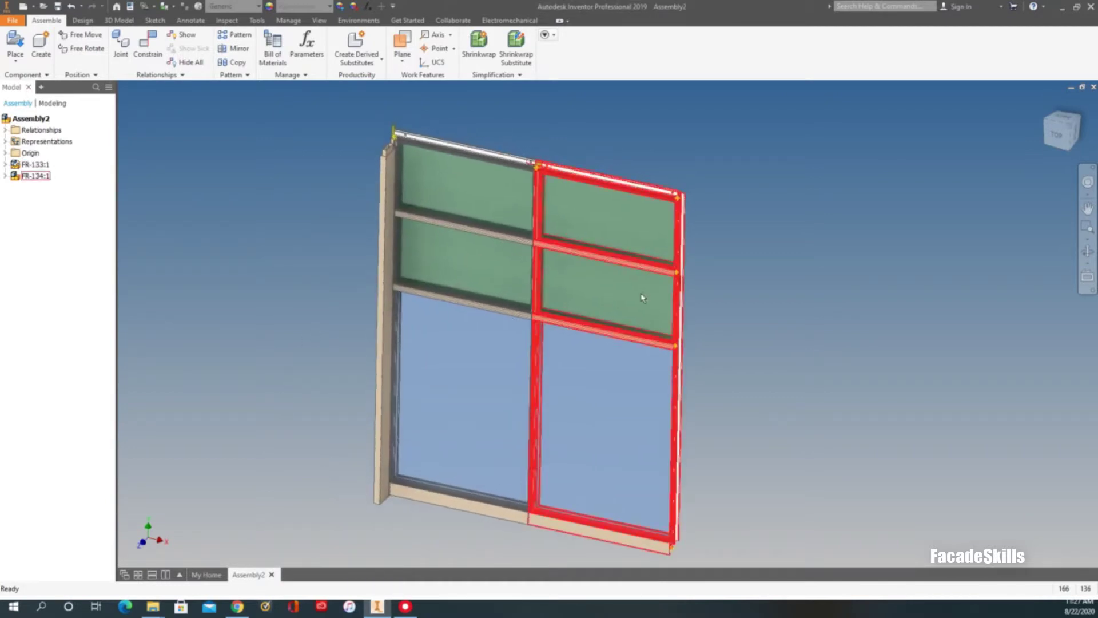
{"action": "left_click", "coordinate": [678, 293]}
{"action": "left_click", "coordinate": [787, 272]}
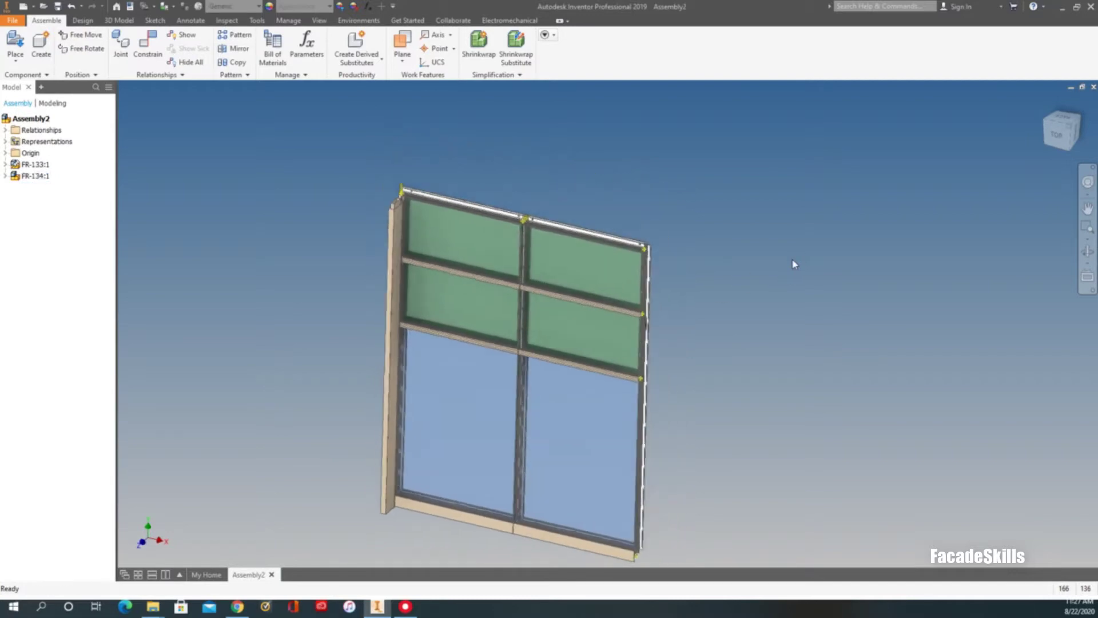
Place one instance of unit frame FR-135 from the UFR-135 folder beside the two joined frames
{"action": "middle_click_drag", "start_coordinate": [792, 262], "coordinate": [843, 262], "text": "shift"}
{"action": "key", "text": "F6"}
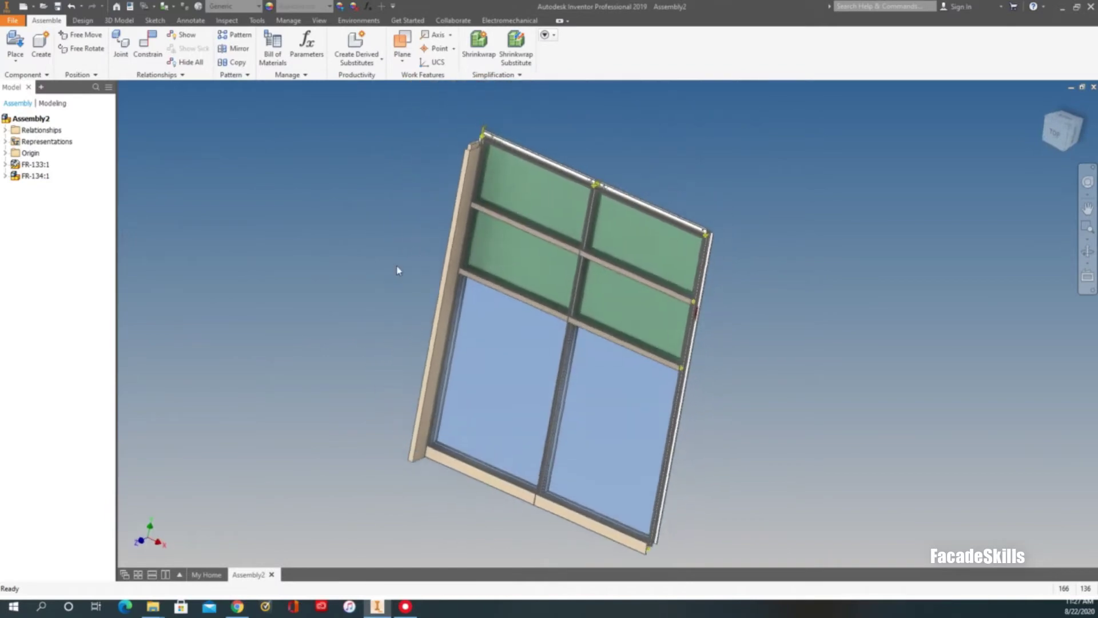
{"action": "left_click", "coordinate": [15, 43]}
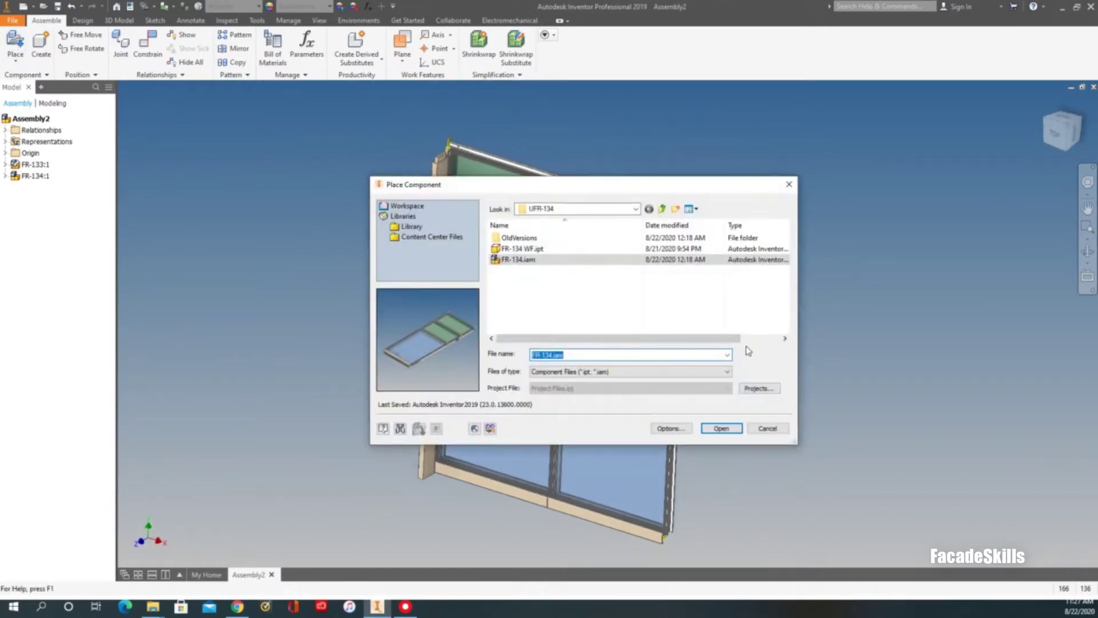
{"action": "left_click", "coordinate": [664, 209]}
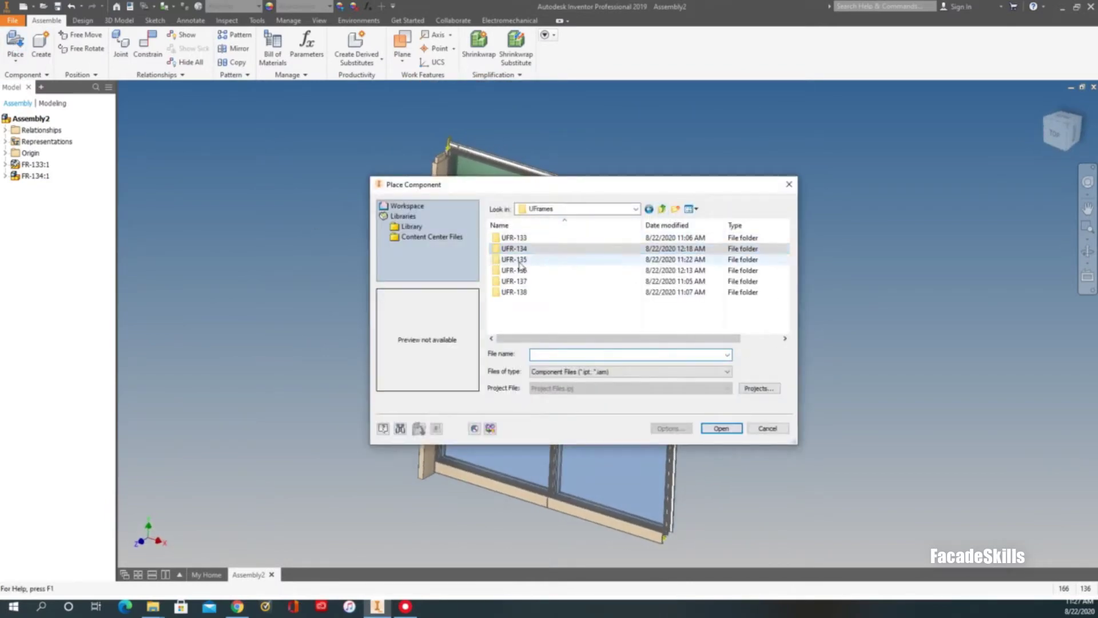
{"action": "double_click", "coordinate": [563, 261]}
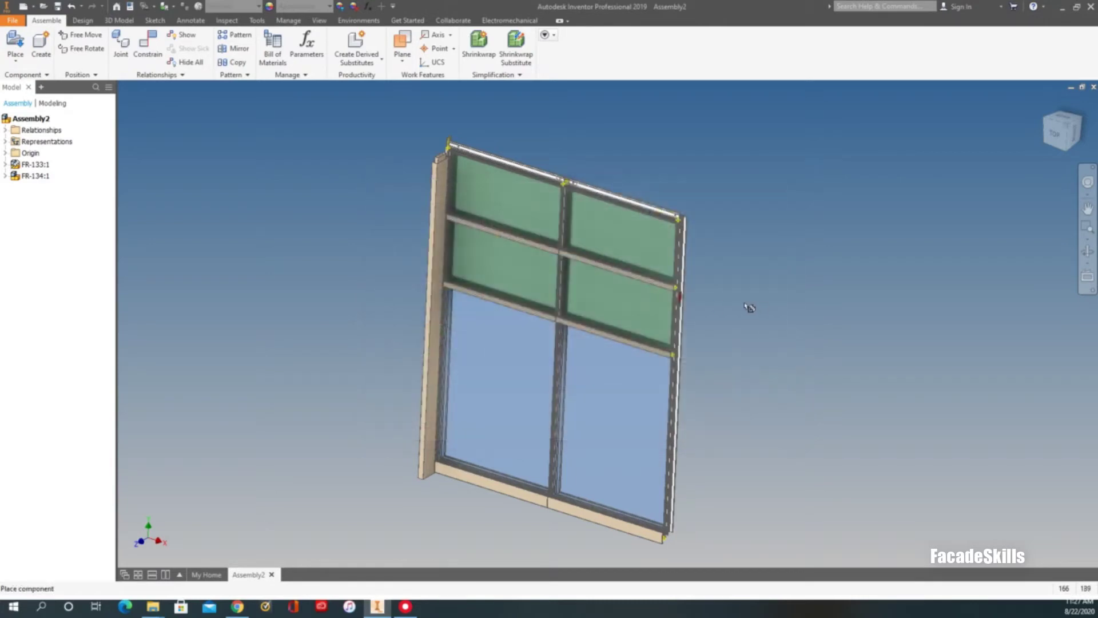
{"action": "scroll", "coordinate": [746, 305], "scroll_direction": "down", "scroll_amount": 3}
{"action": "left_click", "coordinate": [810, 359]}
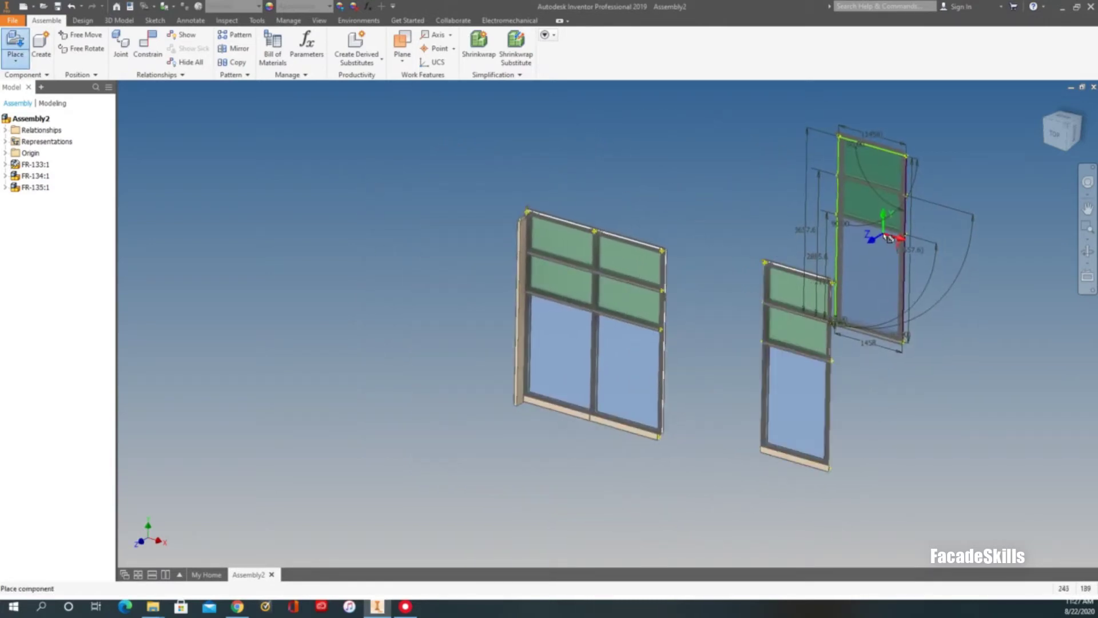
{"action": "scroll", "coordinate": [884, 247], "scroll_direction": "up", "scroll_amount": 1}
{"action": "middle_click_drag", "start_coordinate": [885, 248], "coordinate": [811, 255]}
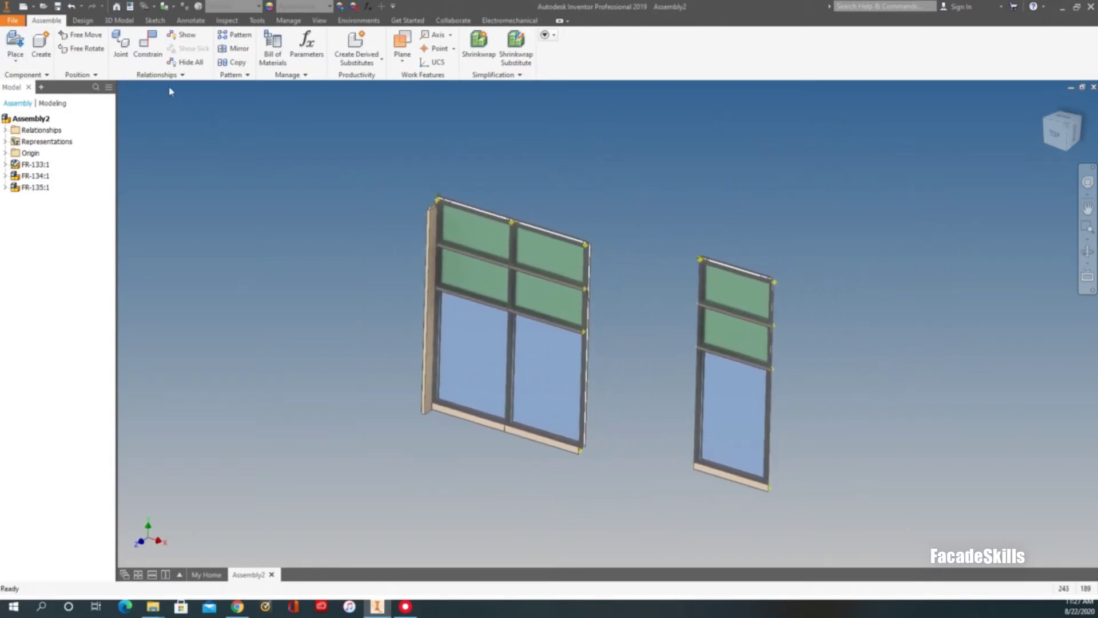
Mate the work point at FR-135's upper left corner to the one at FR-134's upper right corner with 0 mm offset
{"action": "left_click", "coordinate": [152, 59]}
{"action": "scroll", "coordinate": [713, 248], "scroll_direction": "up", "scroll_amount": 5}
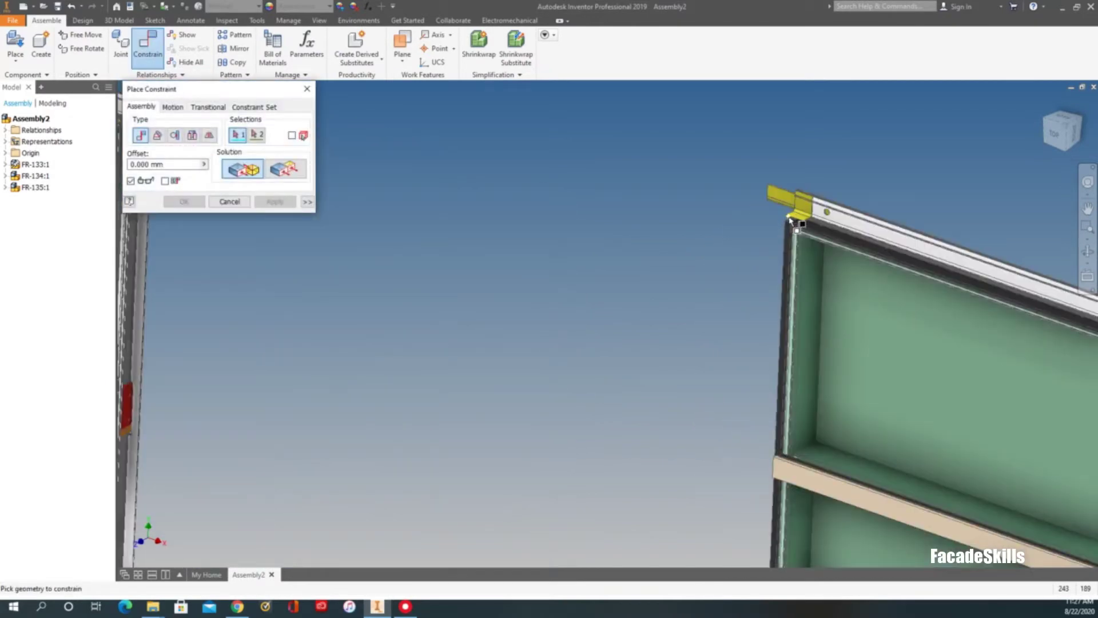
{"action": "left_click", "coordinate": [789, 220]}
{"action": "scroll", "coordinate": [690, 225], "scroll_direction": "down", "scroll_amount": 4}
{"action": "scroll", "coordinate": [426, 223], "scroll_direction": "up", "scroll_amount": 3}
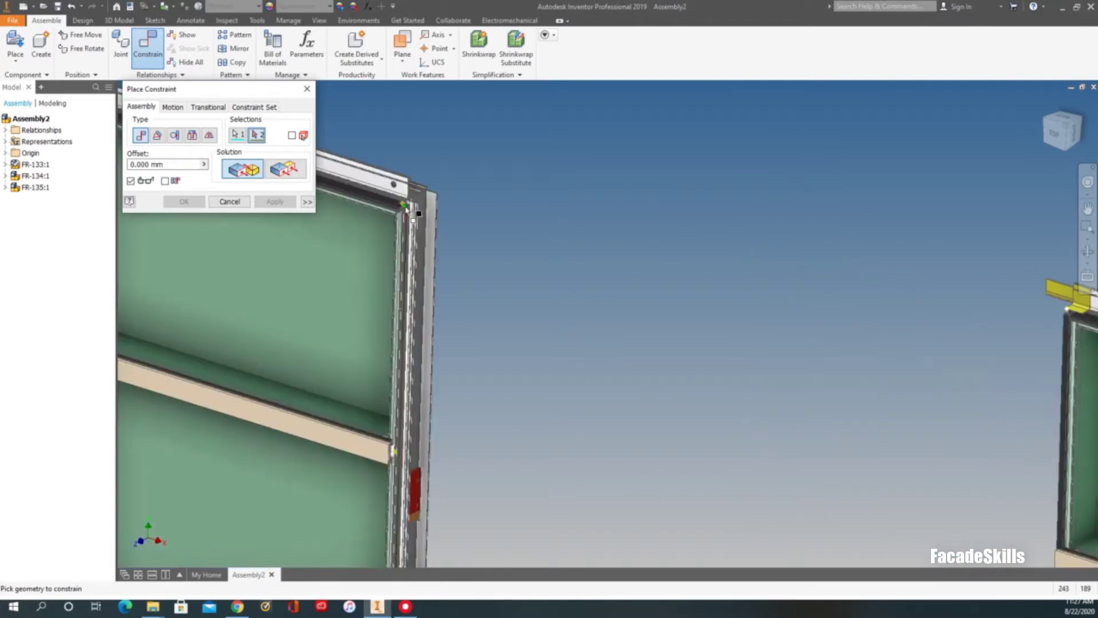
{"action": "left_click", "coordinate": [403, 206]}
{"action": "scroll", "coordinate": [404, 206], "scroll_direction": "down", "scroll_amount": 5}
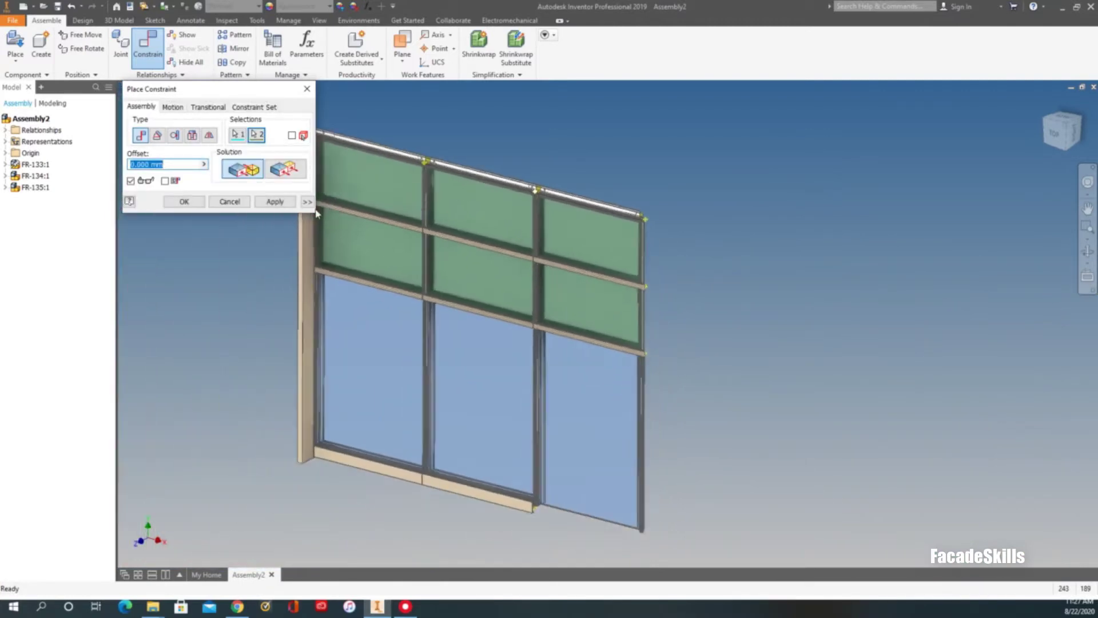
Mate the bottom work points of FR-134 and FR-135 at their shared mullion joint with 0 mm offset
{"action": "scroll", "coordinate": [559, 481], "scroll_direction": "up", "scroll_amount": 6}
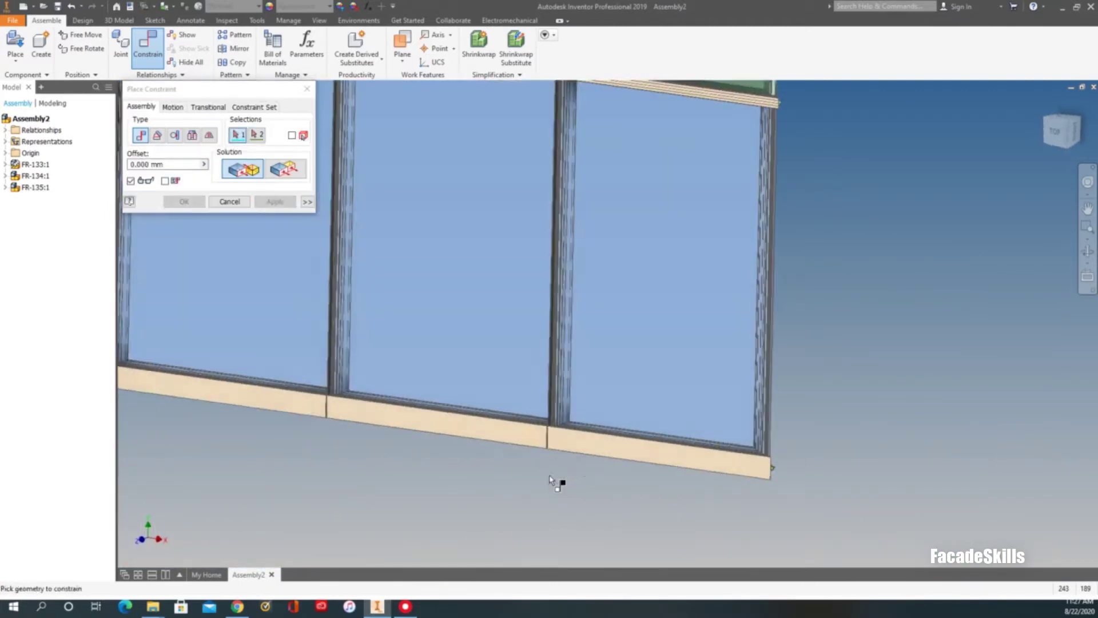
{"action": "middle_click_drag", "start_coordinate": [643, 346], "coordinate": [755, 434], "text": "shift"}
{"action": "scroll", "coordinate": [716, 394], "scroll_direction": "up", "scroll_amount": 2}
{"action": "middle_click_drag", "start_coordinate": [702, 401], "coordinate": [689, 363], "text": "shift"}
{"action": "scroll", "coordinate": [715, 405], "scroll_direction": "down", "scroll_amount": 3}
{"action": "scroll", "coordinate": [700, 349], "scroll_direction": "up", "scroll_amount": 5}
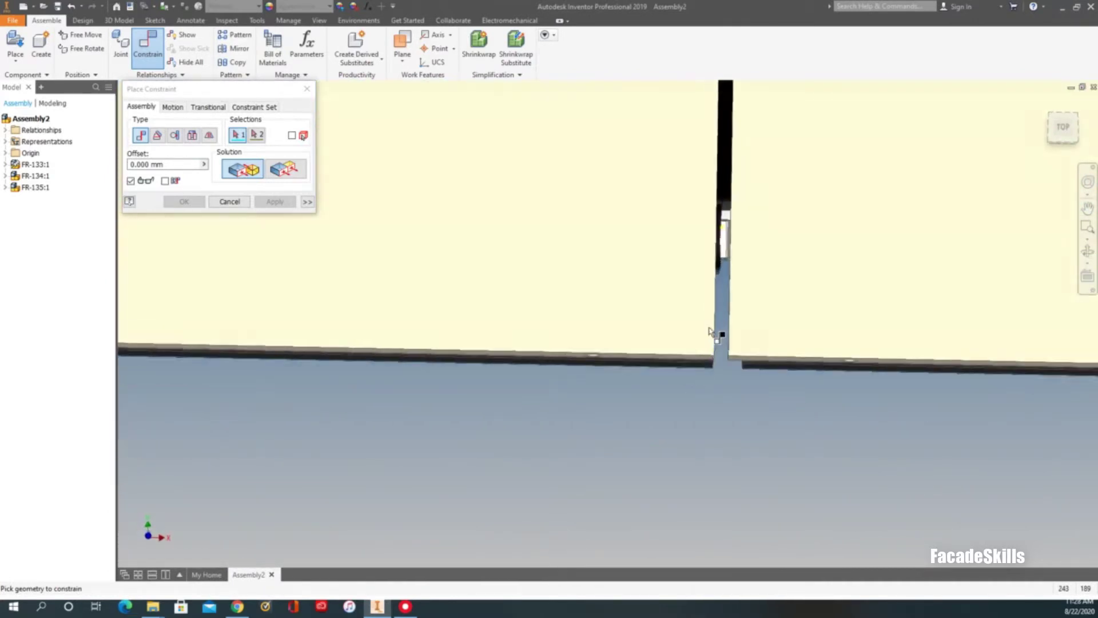
{"action": "scroll", "coordinate": [694, 379], "scroll_direction": "up", "scroll_amount": 3}
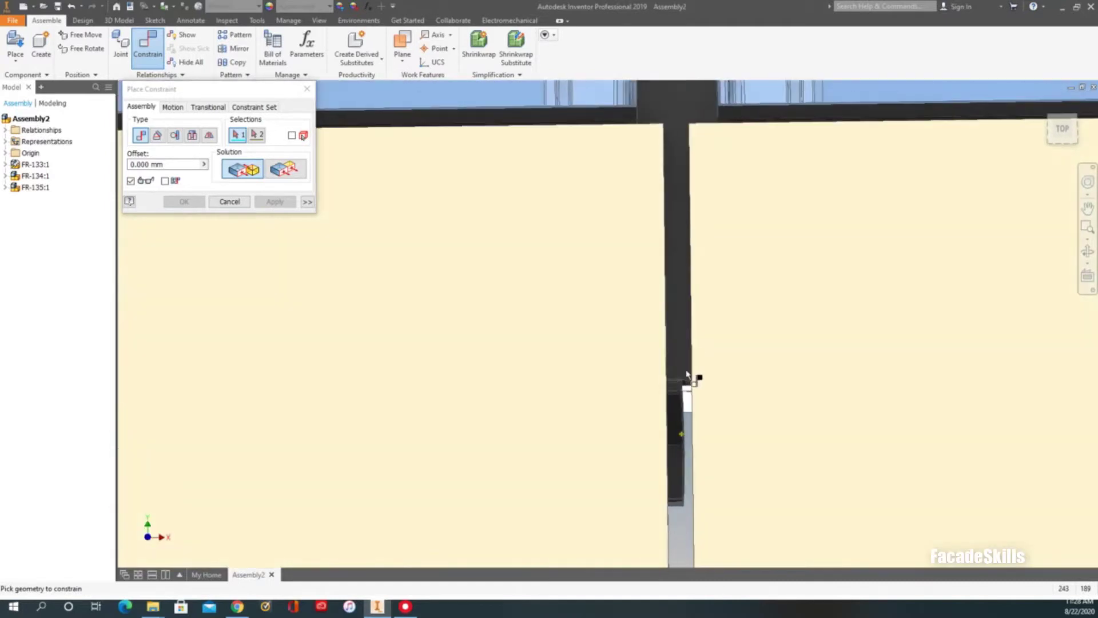
{"action": "left_click", "coordinate": [684, 429]}
{"action": "scroll", "coordinate": [629, 401], "scroll_direction": "down", "scroll_amount": 5}
{"action": "left_click", "coordinate": [275, 202]}
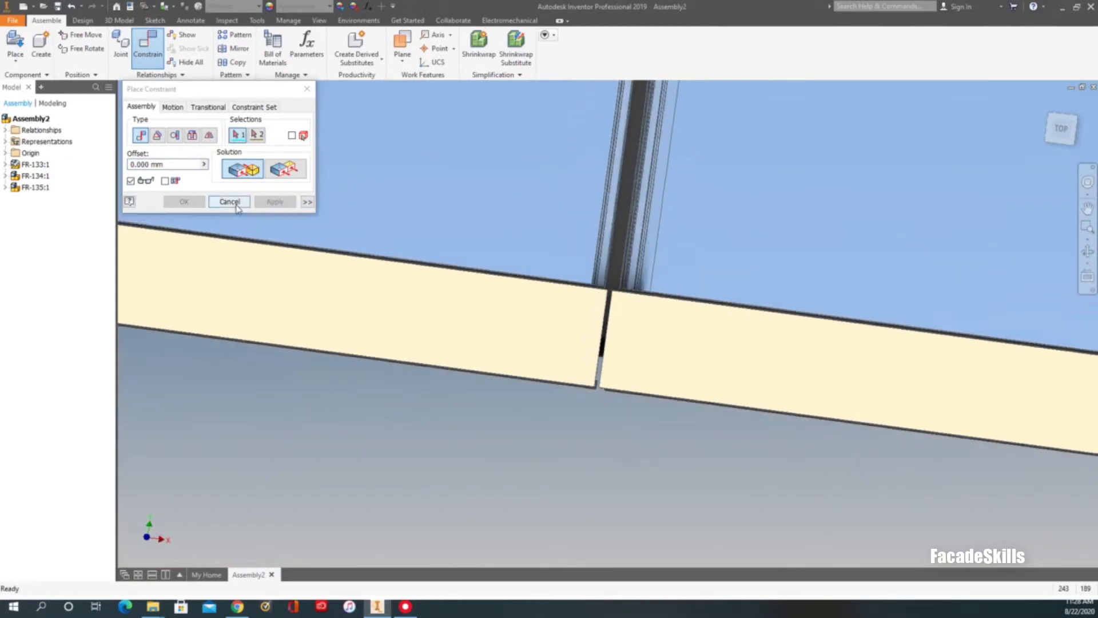
{"action": "key", "text": "F6"}
{"action": "left_click", "coordinate": [230, 201]}
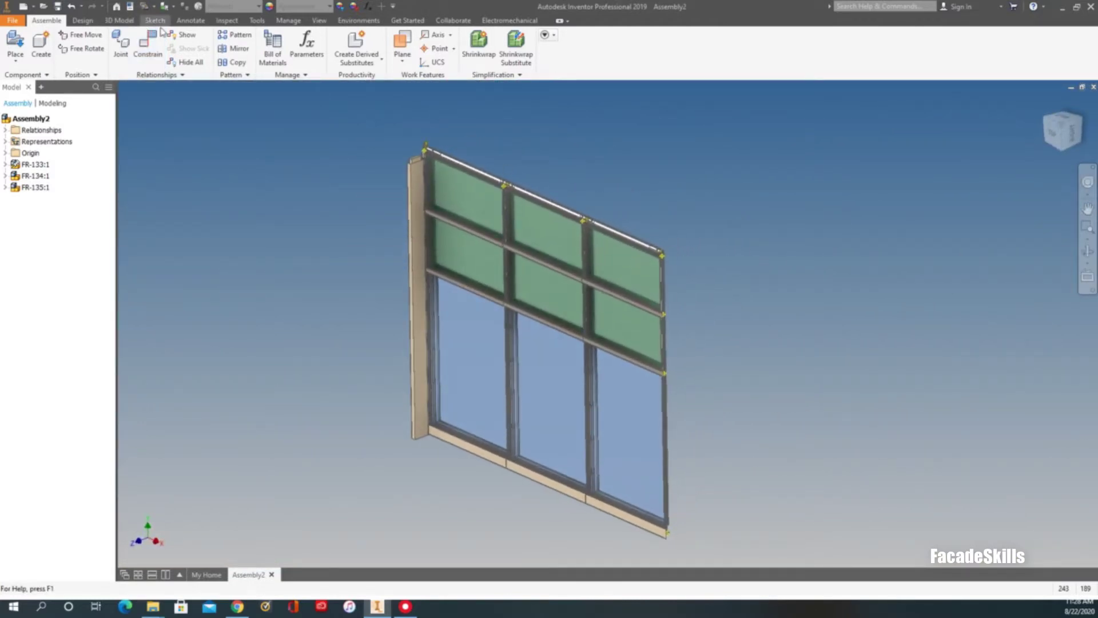
Add a 0-degree directed angle constraint between the matching top rail faces of FR-134 and FR-135
{"action": "left_click", "coordinate": [147, 44]}
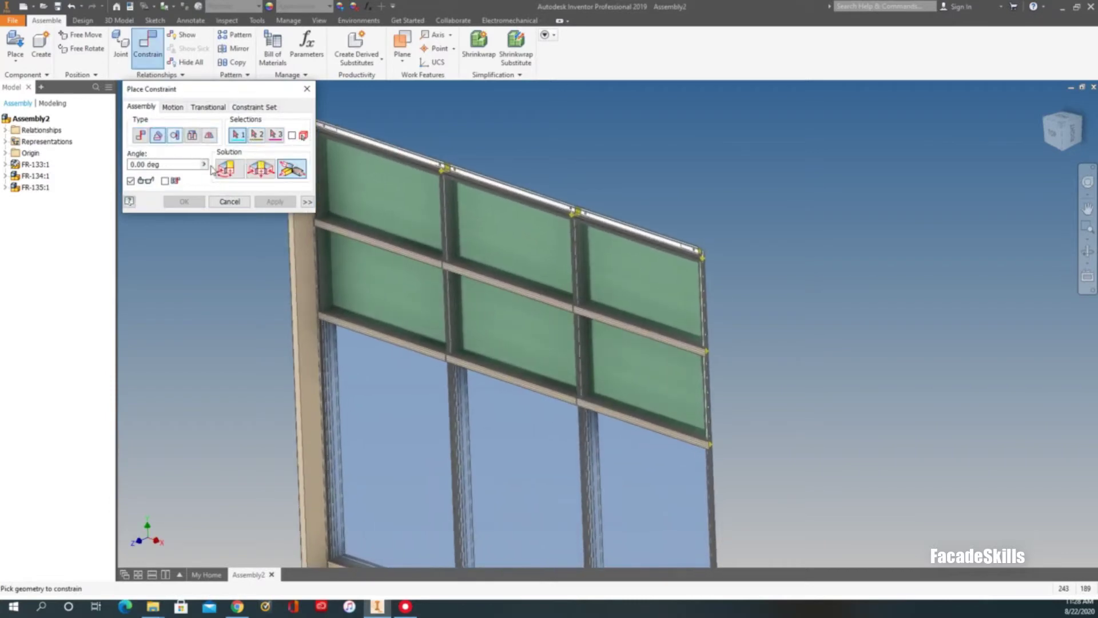
{"action": "left_click", "coordinate": [225, 170]}
{"action": "scroll", "coordinate": [588, 286], "scroll_direction": "up", "scroll_amount": 5}
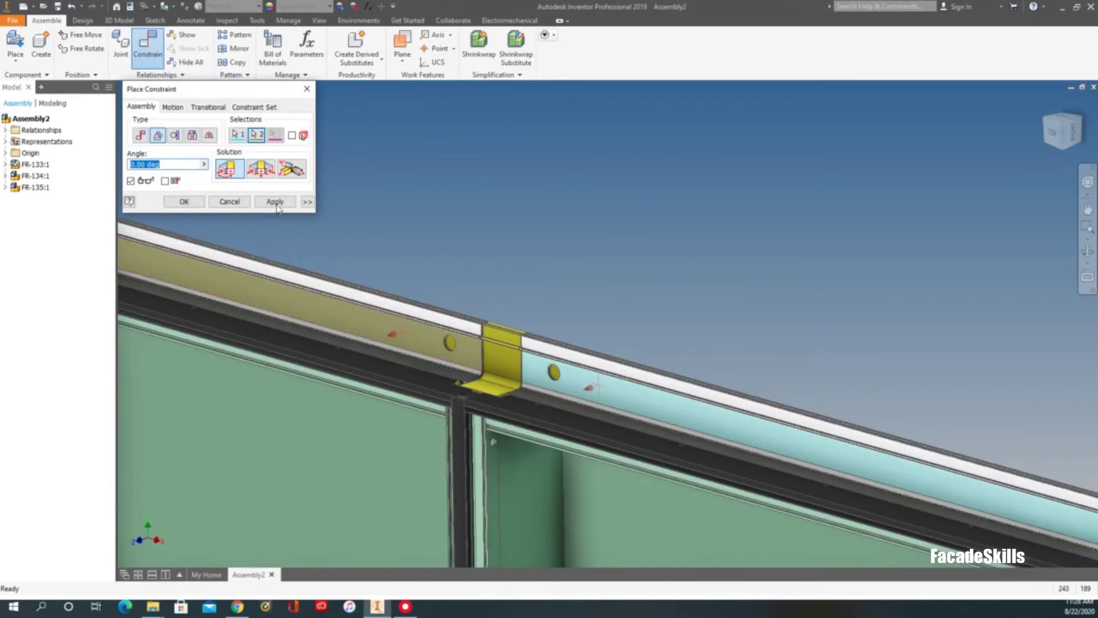
{"action": "left_click", "coordinate": [277, 205]}
{"action": "left_click", "coordinate": [246, 203]}
{"action": "scroll", "coordinate": [529, 175], "scroll_direction": "down", "scroll_amount": 6}
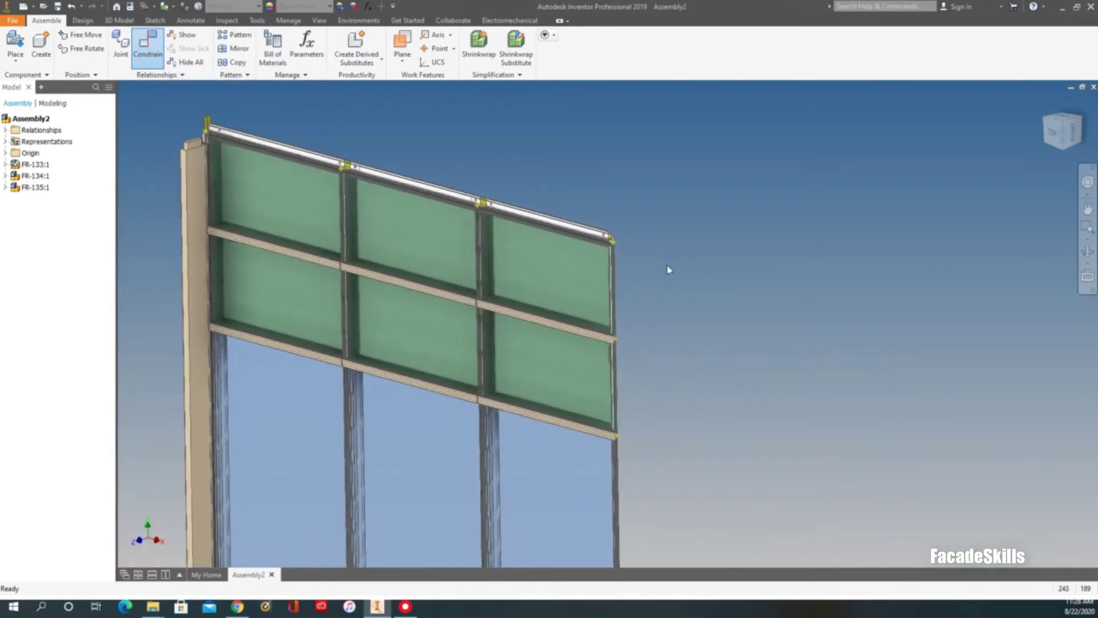
{"action": "scroll", "coordinate": [668, 269], "scroll_direction": "down", "scroll_amount": 2}
{"action": "left_click", "coordinate": [600, 280]}
{"action": "left_click", "coordinate": [698, 245]}
{"action": "middle_click_drag", "start_coordinate": [698, 245], "coordinate": [420, 312], "text": "shift"}
{"action": "scroll", "coordinate": [424, 307], "scroll_direction": "up", "scroll_amount": 2}
{"action": "scroll", "coordinate": [424, 310], "scroll_direction": "up", "scroll_amount": 3}
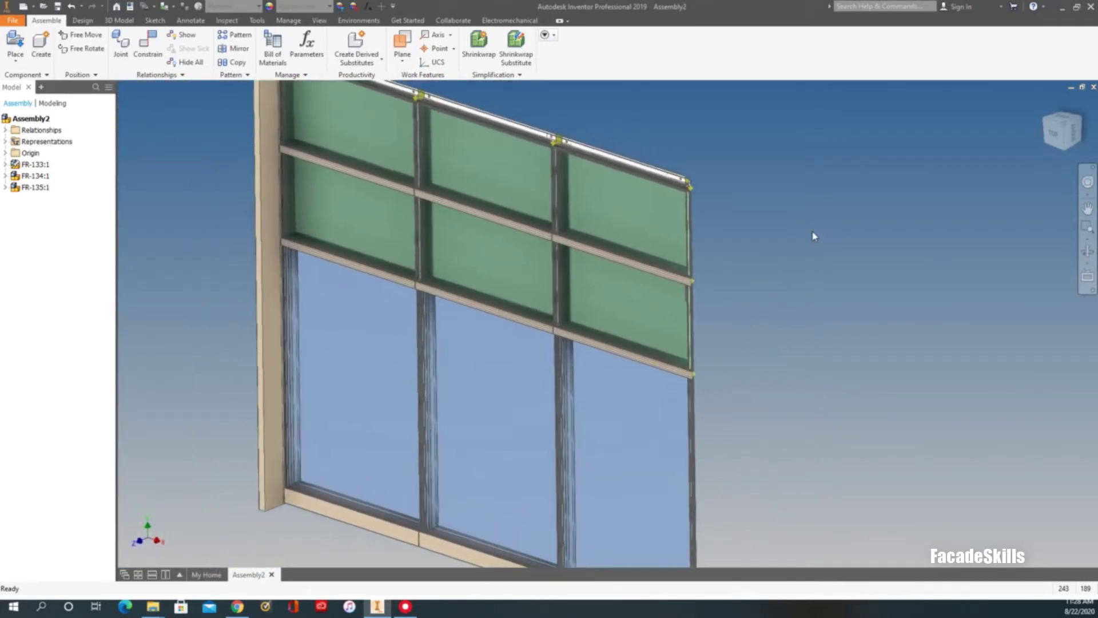
Place one instance of corner unit frame FR-136 from the UFR-136 folder beyond the end of the three-frame row
{"action": "left_click", "coordinate": [20, 43]}
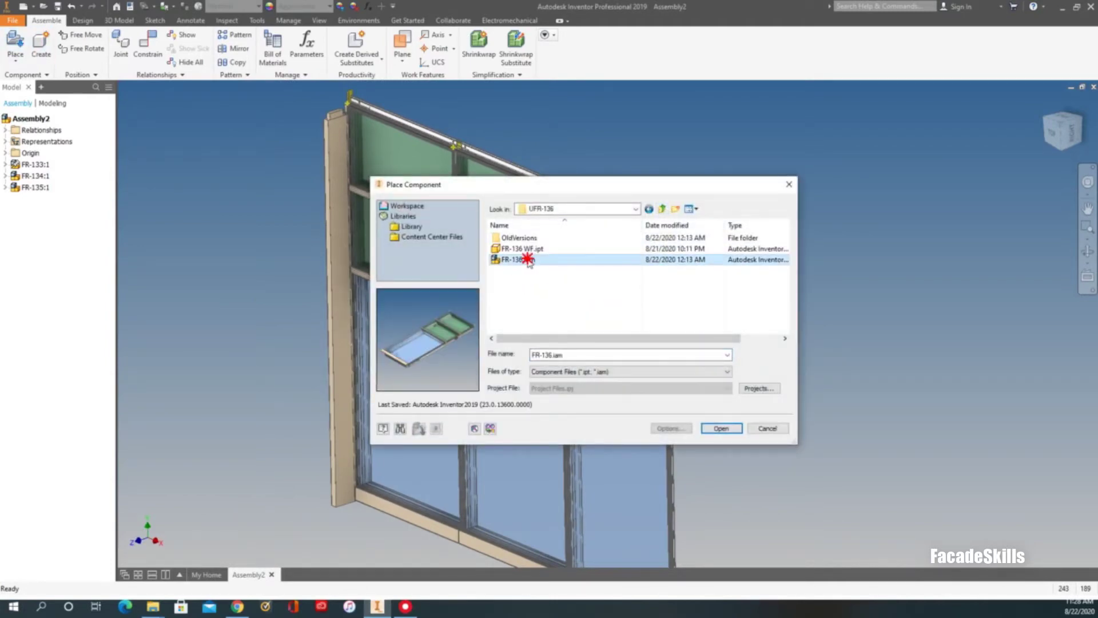
{"action": "double_click", "coordinate": [526, 260]}
{"action": "left_click", "coordinate": [853, 282]}
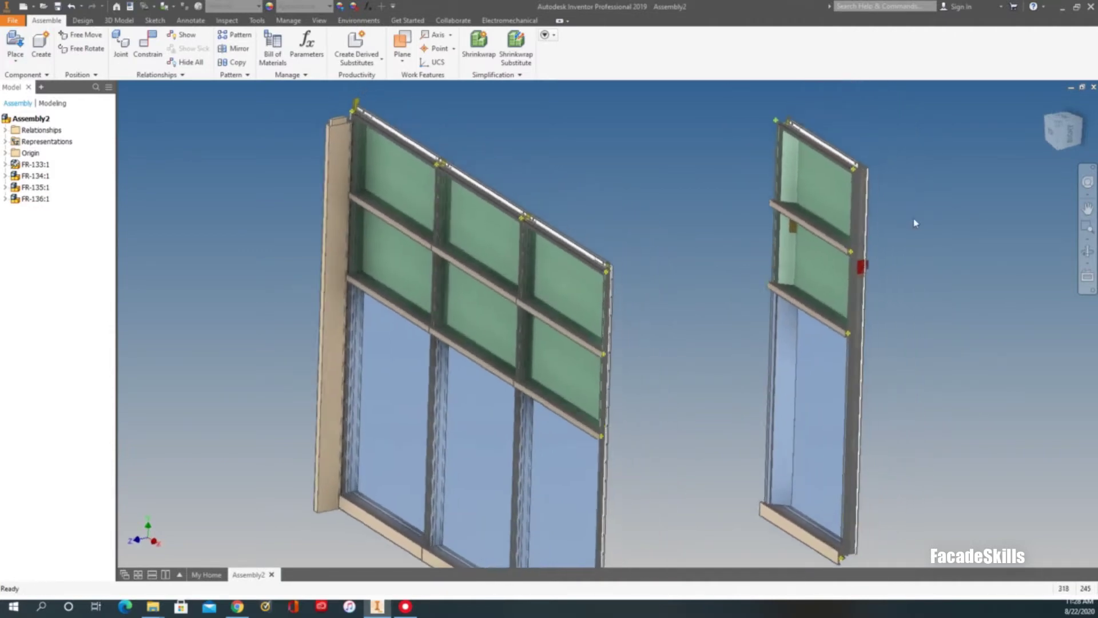
Mate the work point at FR-136's upper left corner to the one at FR-135's upper right corner with 0 mm offset
{"action": "left_click", "coordinate": [151, 55]}
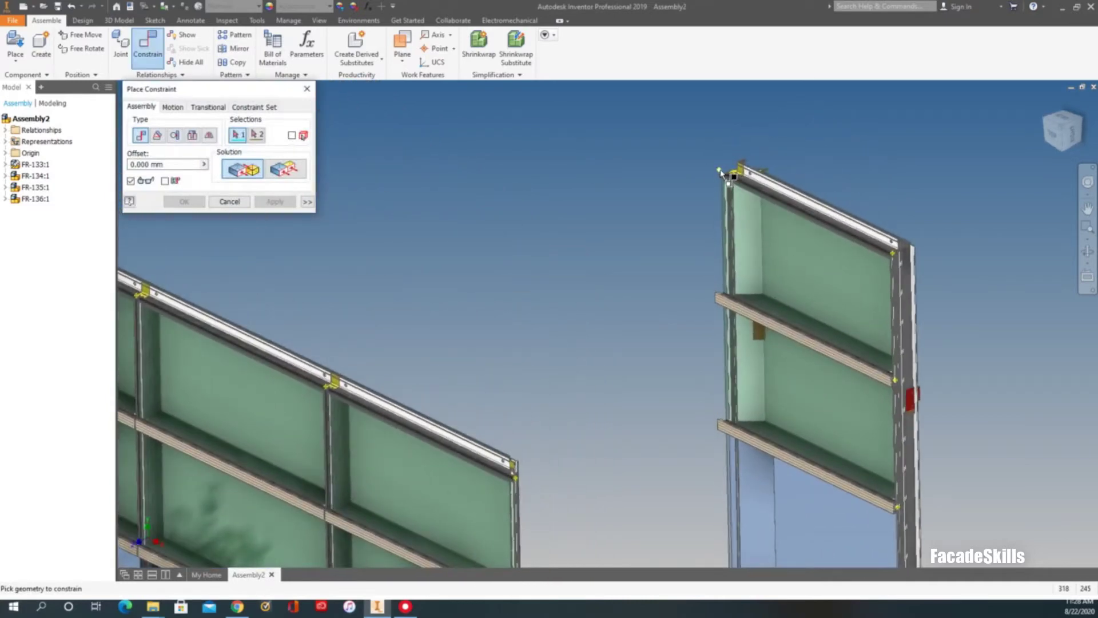
{"action": "left_click", "coordinate": [722, 172]}
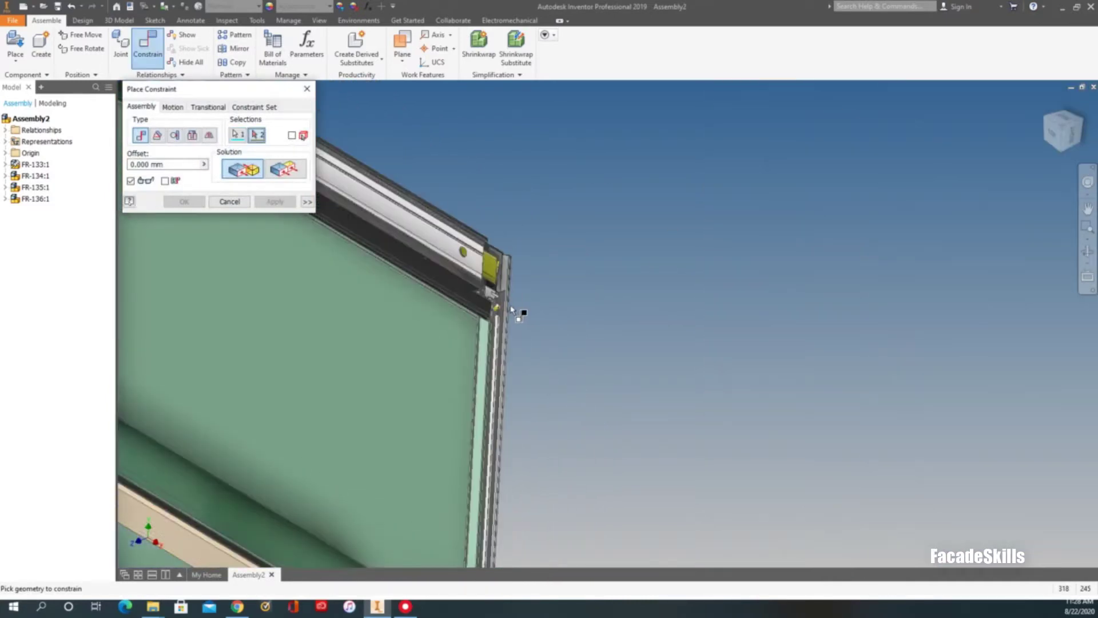
{"action": "left_click", "coordinate": [497, 309]}
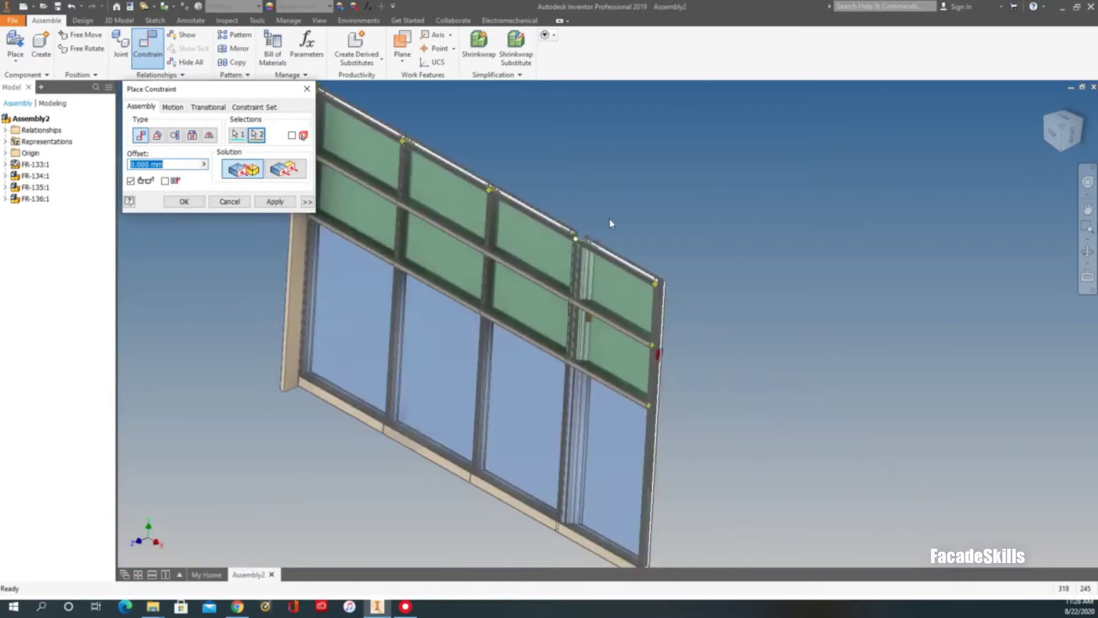
{"action": "left_click", "coordinate": [275, 201]}
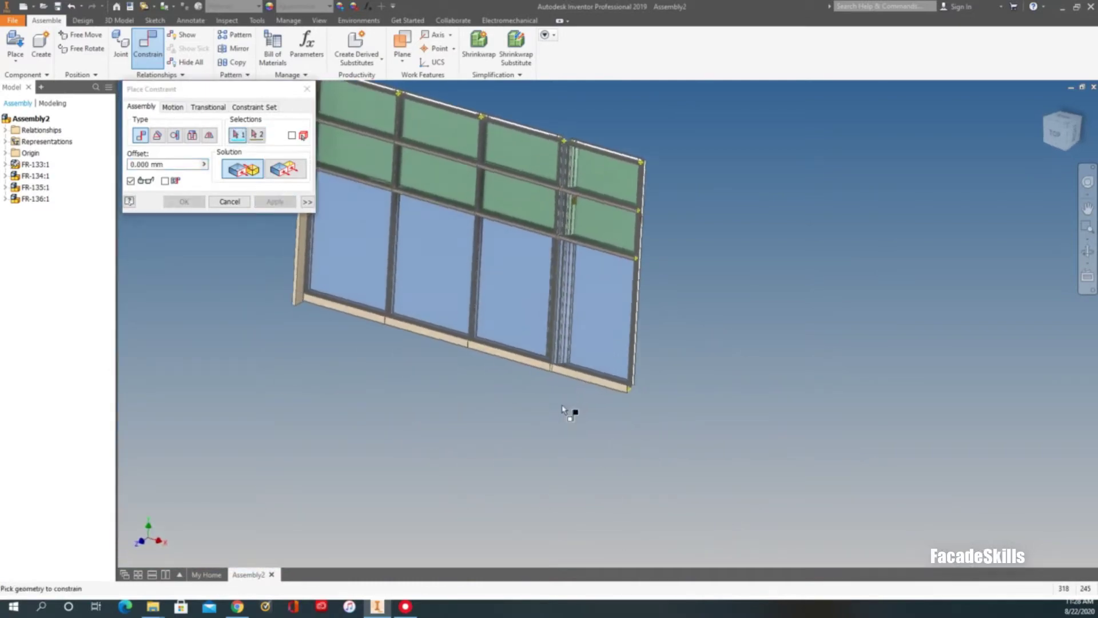
Mate the bottom work points of FR-135 and FR-136 at their shared corner joint with 0 mm offset
{"action": "scroll", "coordinate": [589, 406], "scroll_direction": "up", "scroll_amount": 10}
{"action": "middle_click_drag", "start_coordinate": [640, 408], "coordinate": [666, 307], "text": "shift"}
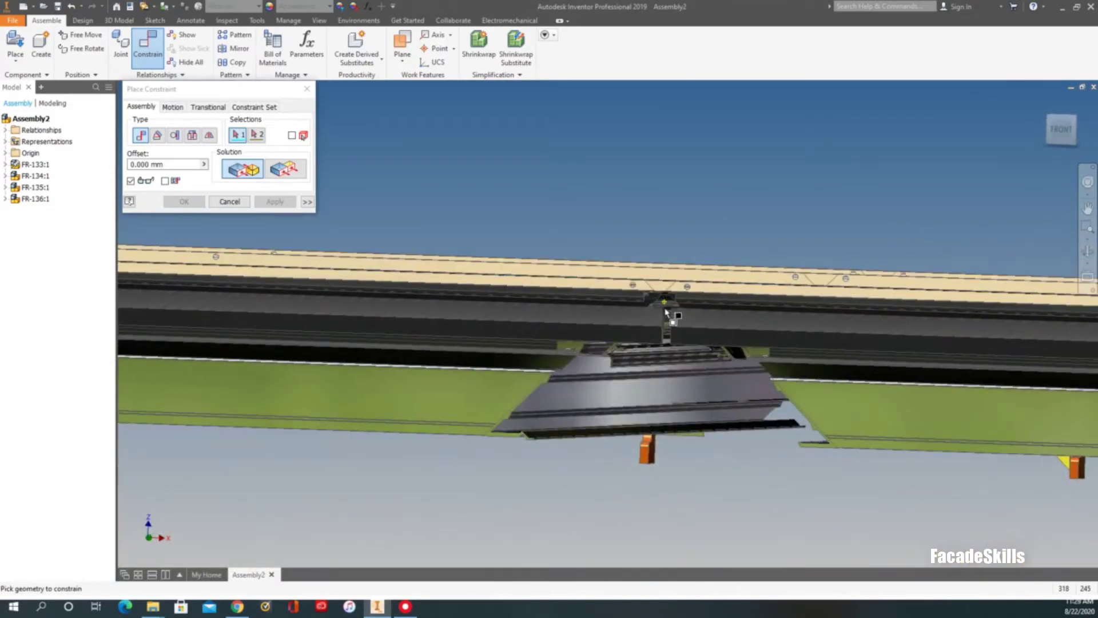
{"action": "scroll", "coordinate": [666, 306], "scroll_direction": "up", "scroll_amount": 3}
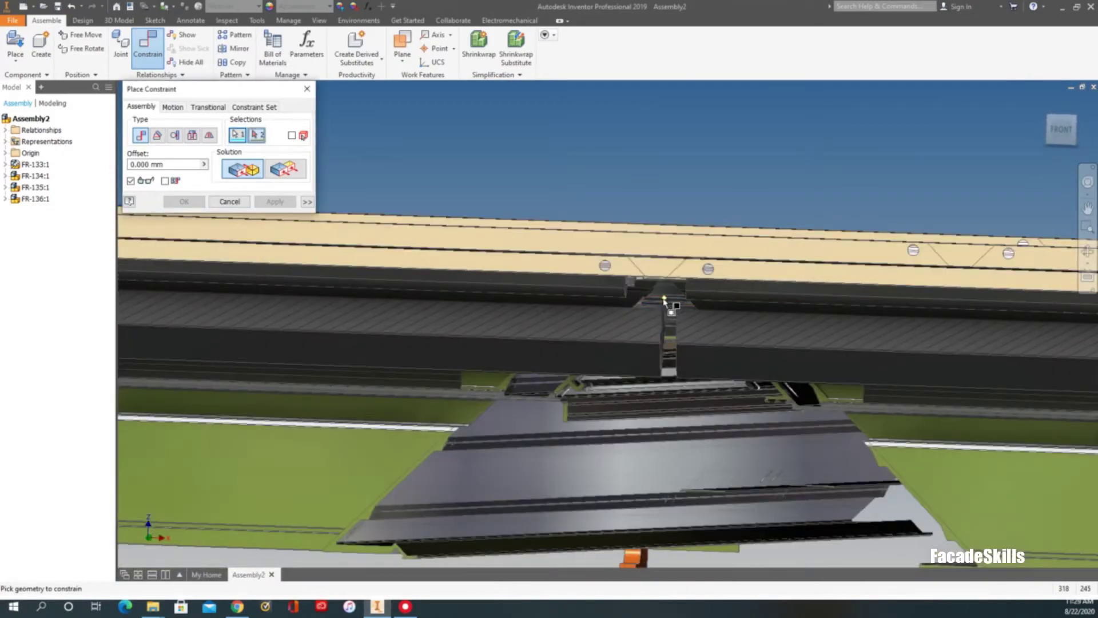
{"action": "left_click", "coordinate": [668, 302]}
{"action": "key", "text": "F6"}
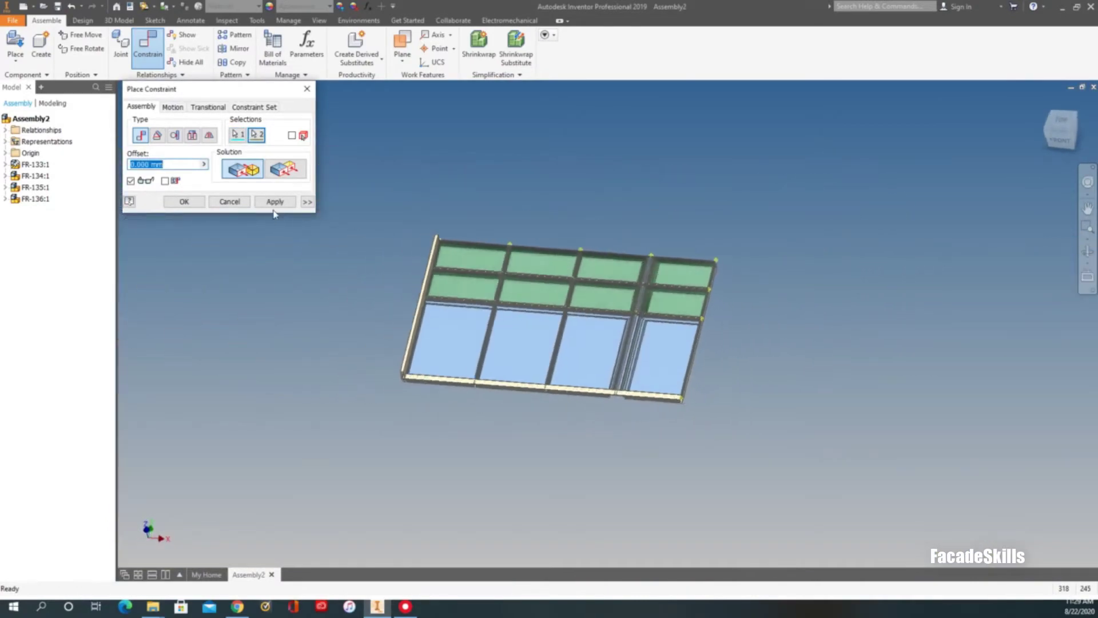
{"action": "left_click", "coordinate": [277, 202]}
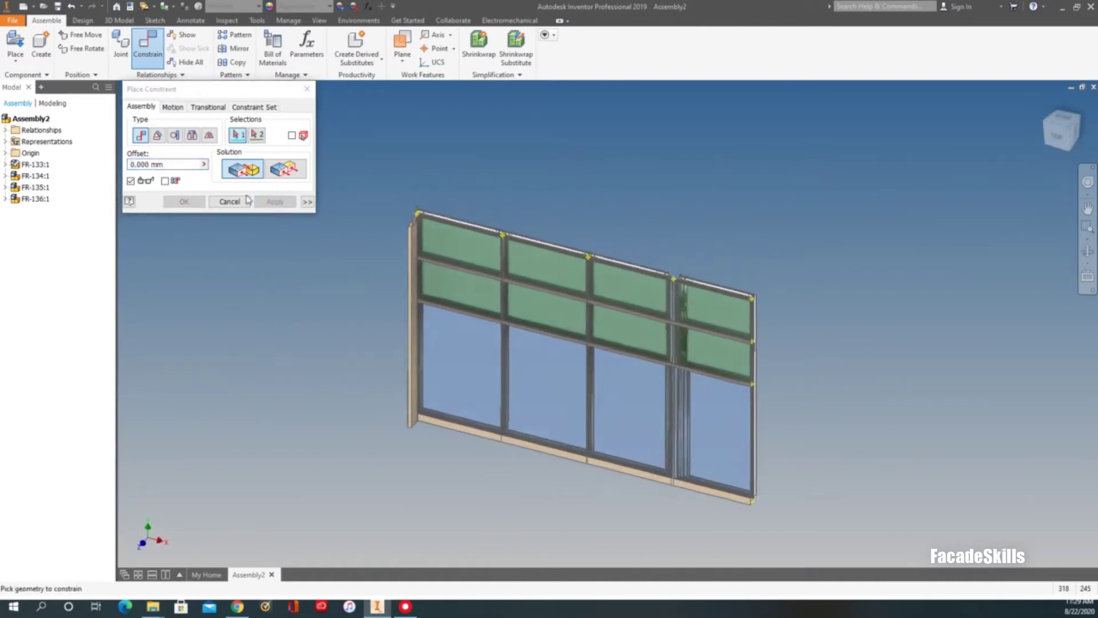
{"action": "left_click", "coordinate": [227, 202]}
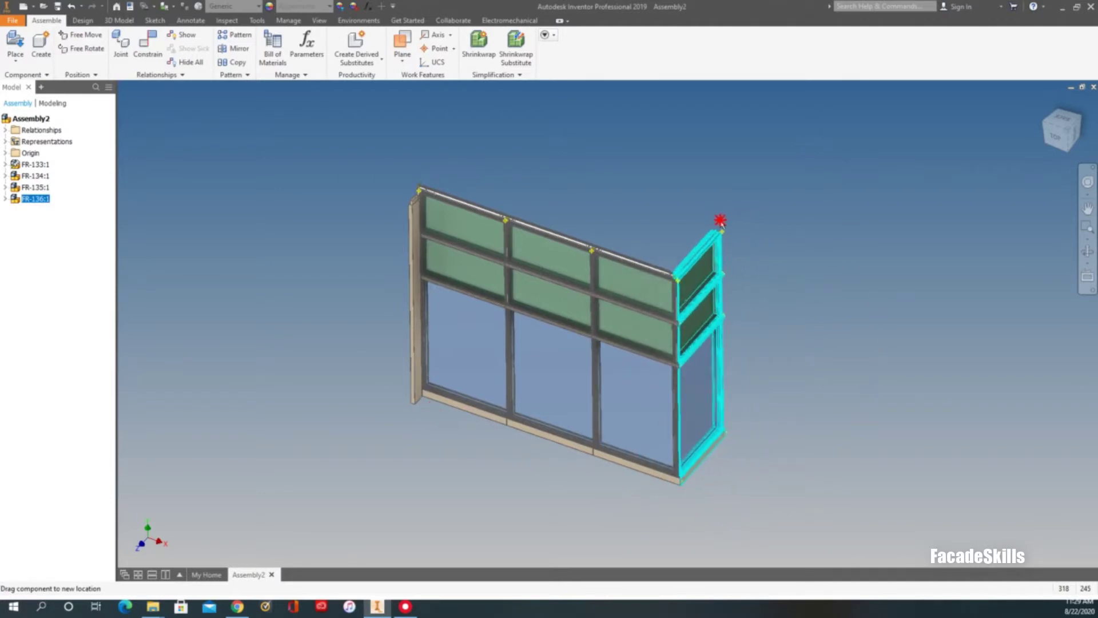
Swing frame FR-136 about its shared joint with FR-135 so the two frames form a corner
{"action": "middle_click_drag", "start_coordinate": [777, 236], "coordinate": [741, 296], "text": "shift"}
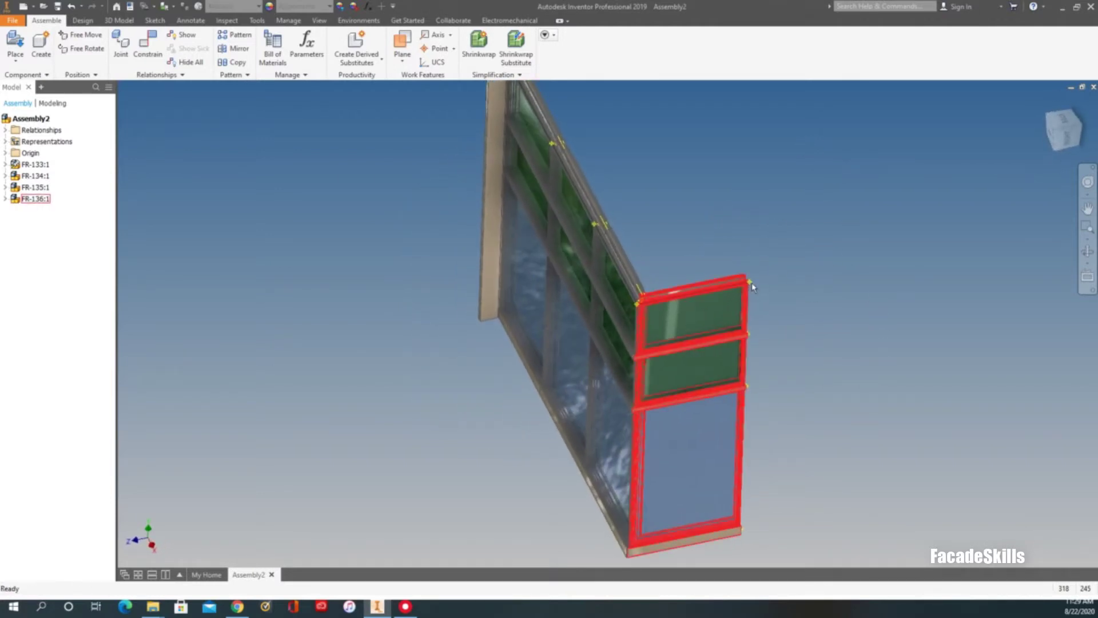
{"action": "left_click_drag", "start_coordinate": [751, 286], "coordinate": [729, 369]}
{"action": "left_click_drag", "start_coordinate": [576, 420], "coordinate": [875, 264]}
{"action": "key", "text": "F6"}
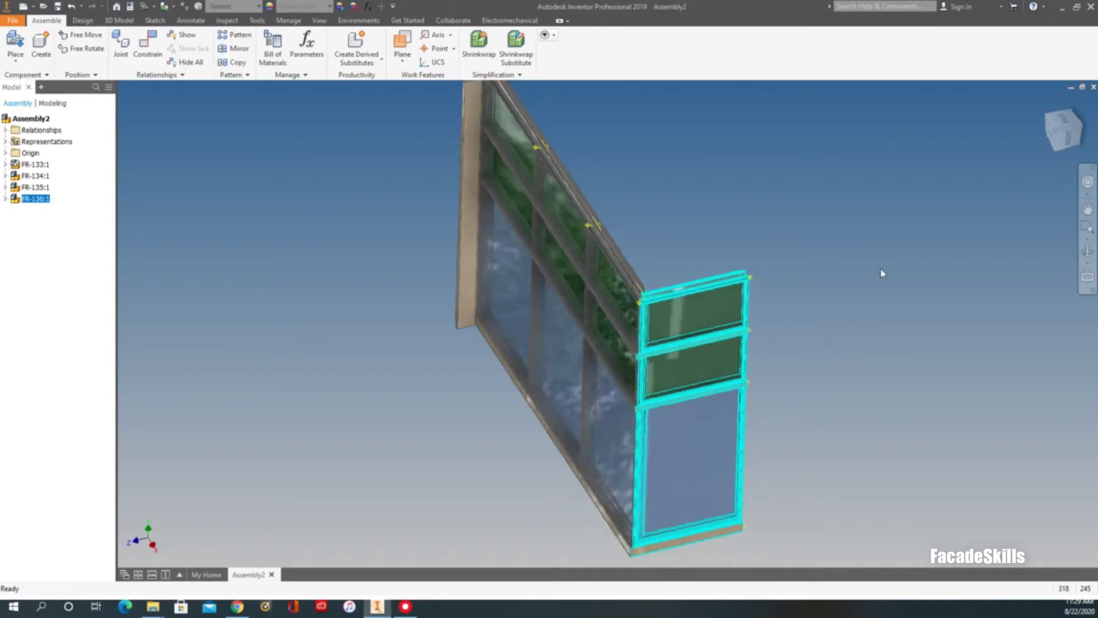
Constrain the top rail faces of FR-136 and FR-135 at the corner with a 90 degree directed angle
{"action": "left_click", "coordinate": [146, 56]}
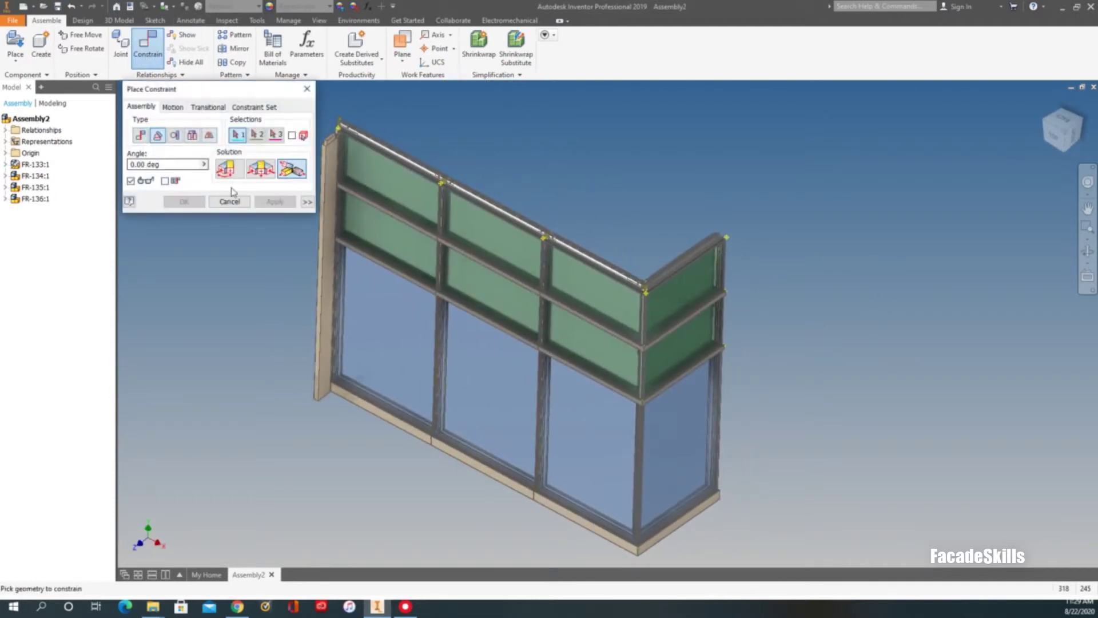
{"action": "scroll", "coordinate": [640, 320], "scroll_direction": "up", "scroll_amount": 10}
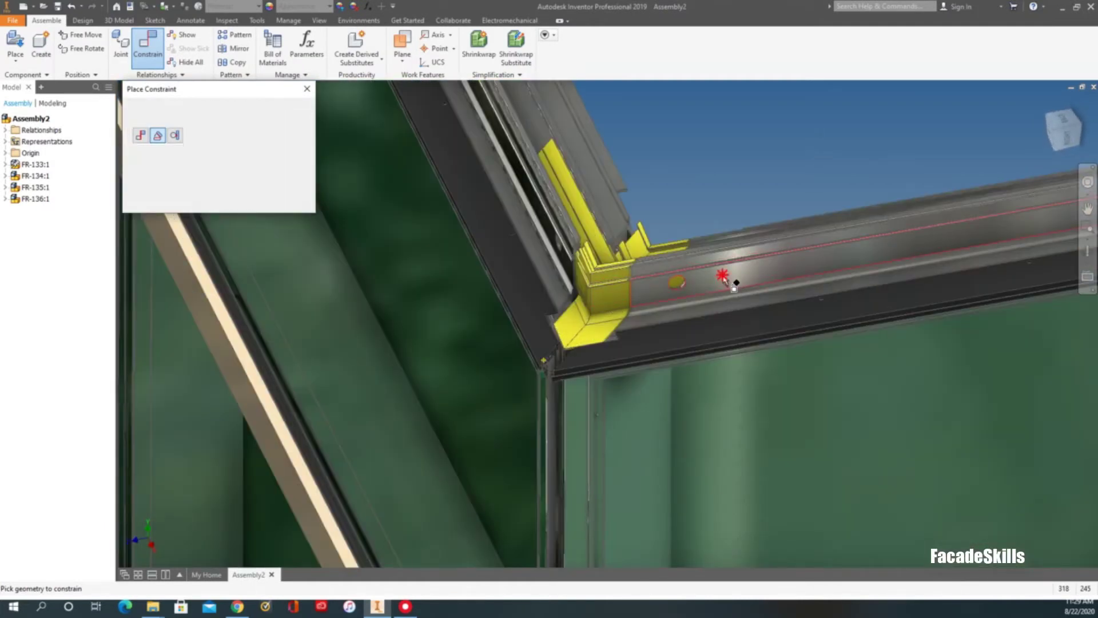
{"action": "left_click", "coordinate": [723, 277]}
{"action": "middle_click_drag", "start_coordinate": [723, 277], "coordinate": [636, 272], "text": "shift"}
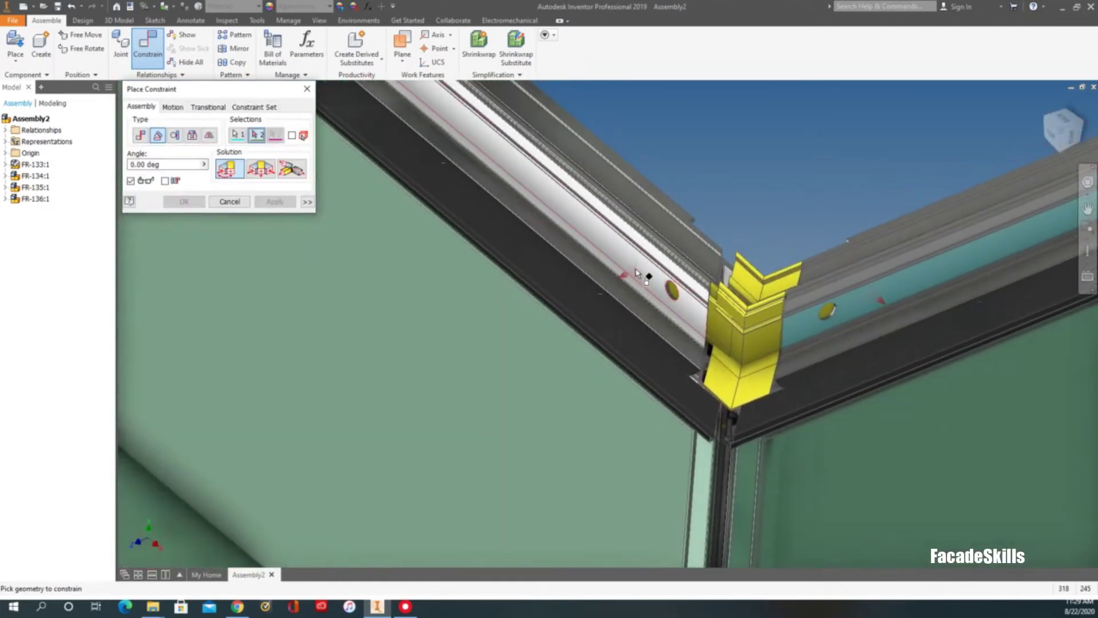
{"action": "scroll", "coordinate": [634, 271], "scroll_direction": "down", "scroll_amount": 2}
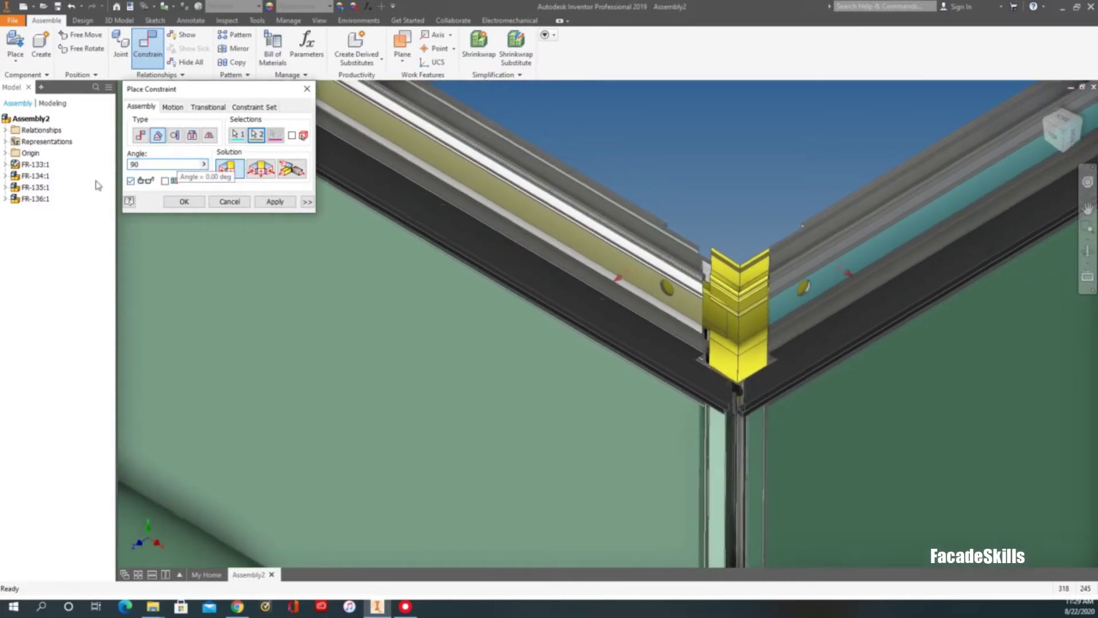
{"action": "scroll", "coordinate": [519, 249], "scroll_direction": "down", "scroll_amount": 5}
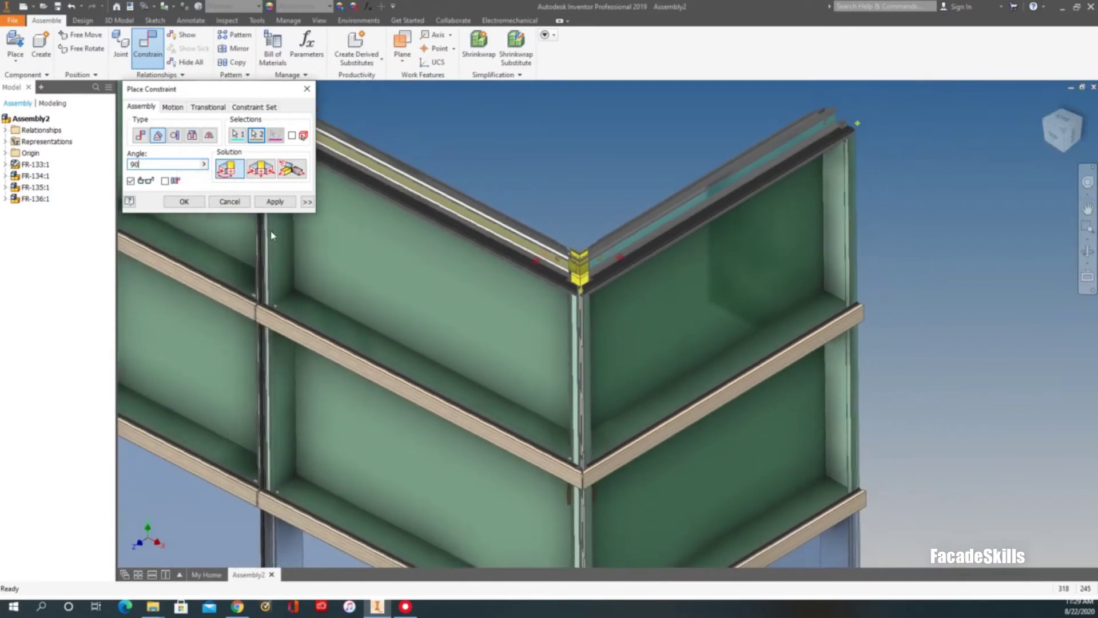
{"action": "left_click", "coordinate": [274, 202]}
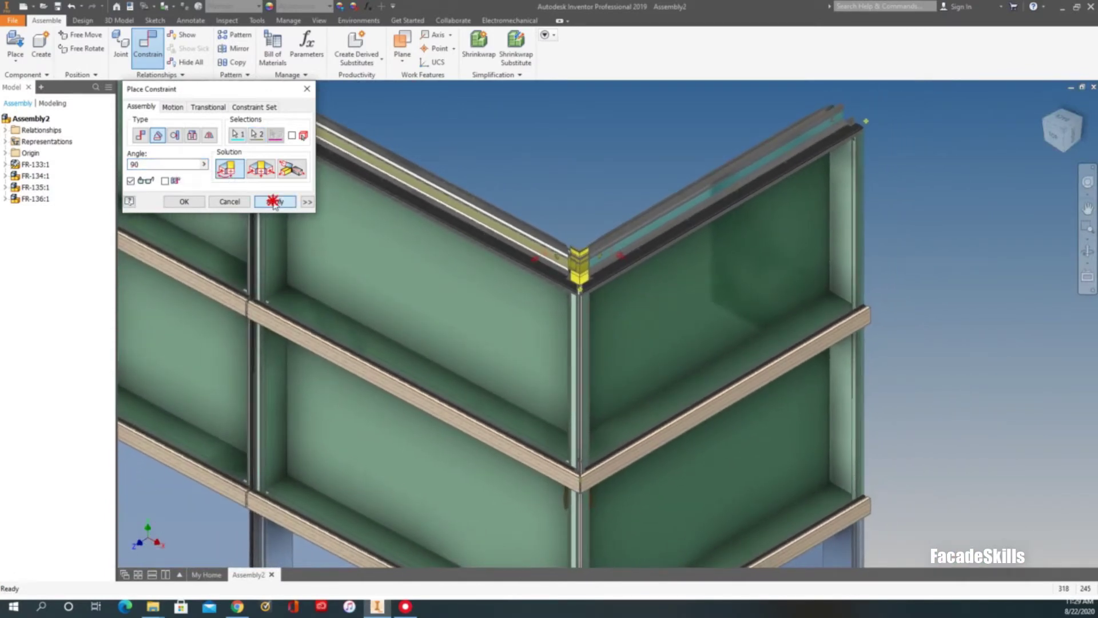
{"action": "middle_click_drag", "start_coordinate": [678, 150], "coordinate": [607, 166], "text": "shift"}
{"action": "left_click", "coordinate": [229, 202]}
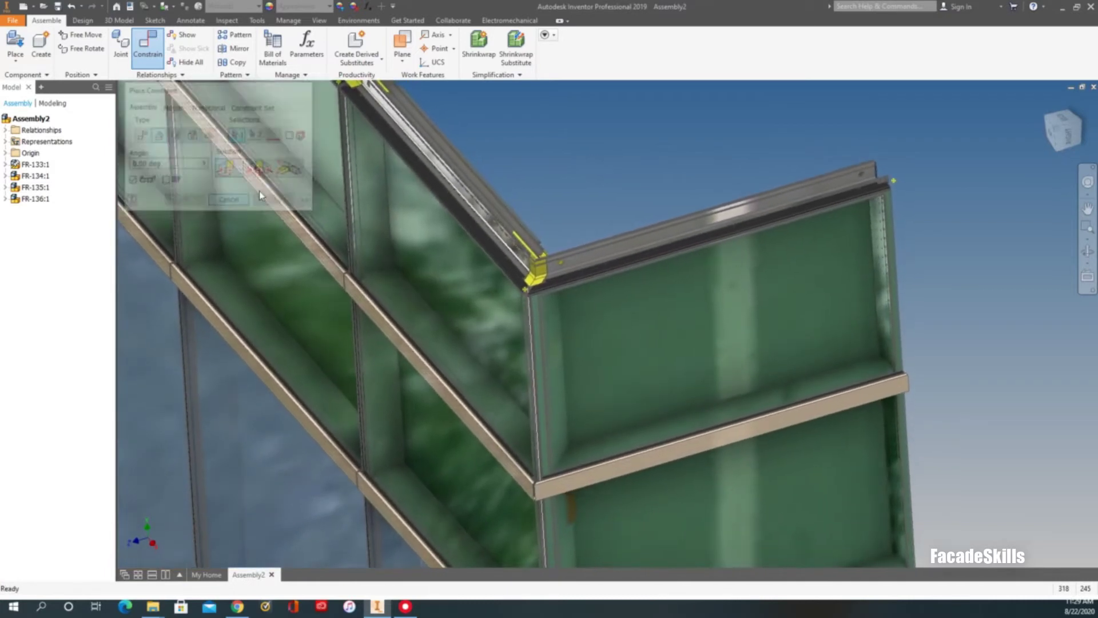
Test whether frame FR-136 can still swing about its corner joint, and inspect the four-frame layout
{"action": "middle_click_drag", "start_coordinate": [681, 171], "coordinate": [711, 166], "text": "shift"}
{"action": "left_click_drag", "start_coordinate": [741, 222], "coordinate": [719, 178]}
{"action": "middle_click_drag", "start_coordinate": [640, 138], "coordinate": [654, 131], "text": "shift"}
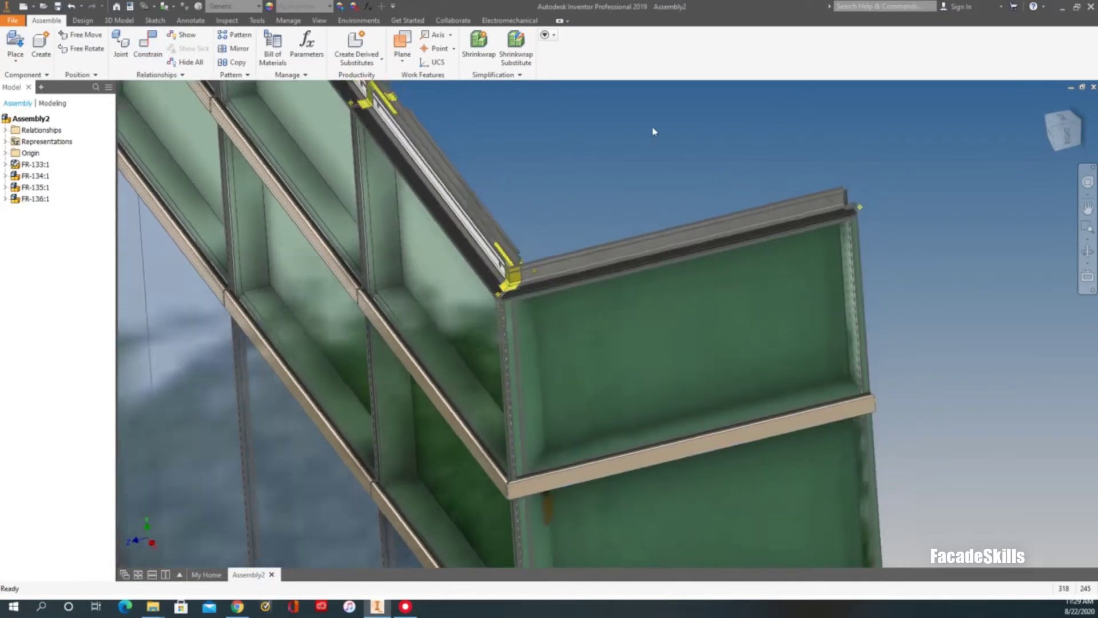
{"action": "scroll", "coordinate": [634, 163], "scroll_direction": "down", "scroll_amount": 5}
{"action": "middle_click_drag", "start_coordinate": [551, 177], "coordinate": [811, 218], "text": "shift"}
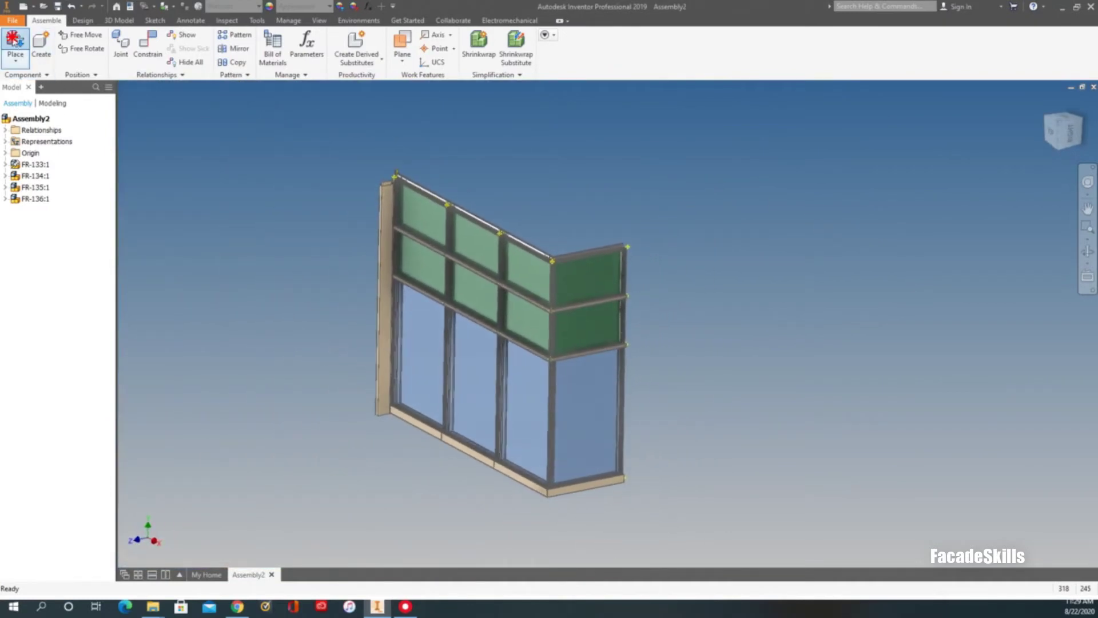
Place one instance of frame FR-137 from the UFR-137 folder in the open space beyond FR-136
{"action": "left_click", "coordinate": [15, 40]}
{"action": "left_click", "coordinate": [662, 208]}
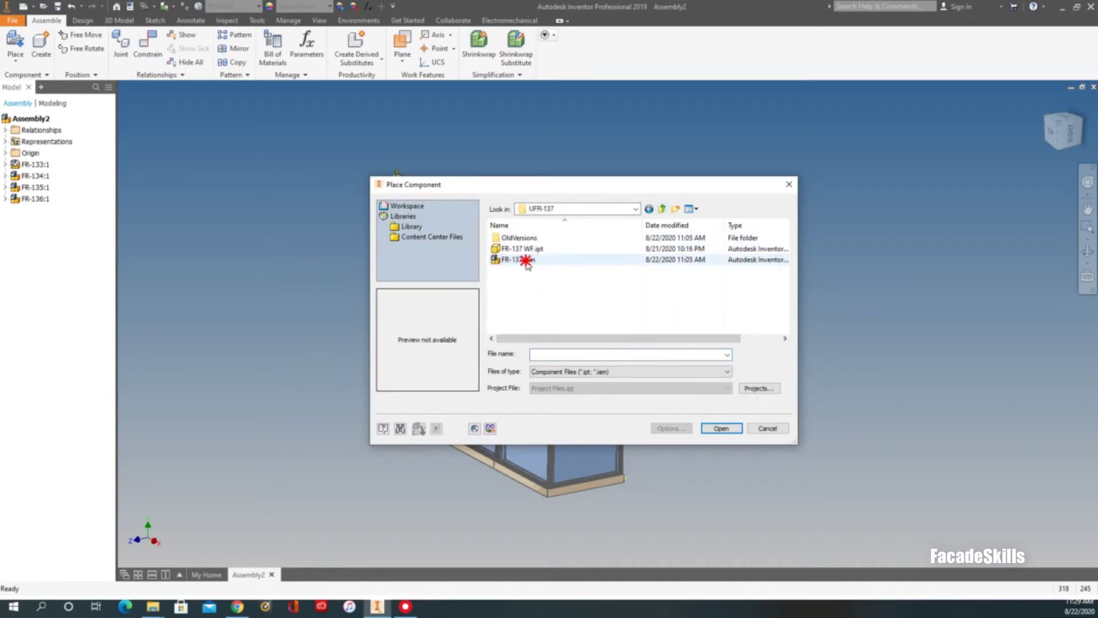
{"action": "double_click", "coordinate": [525, 259]}
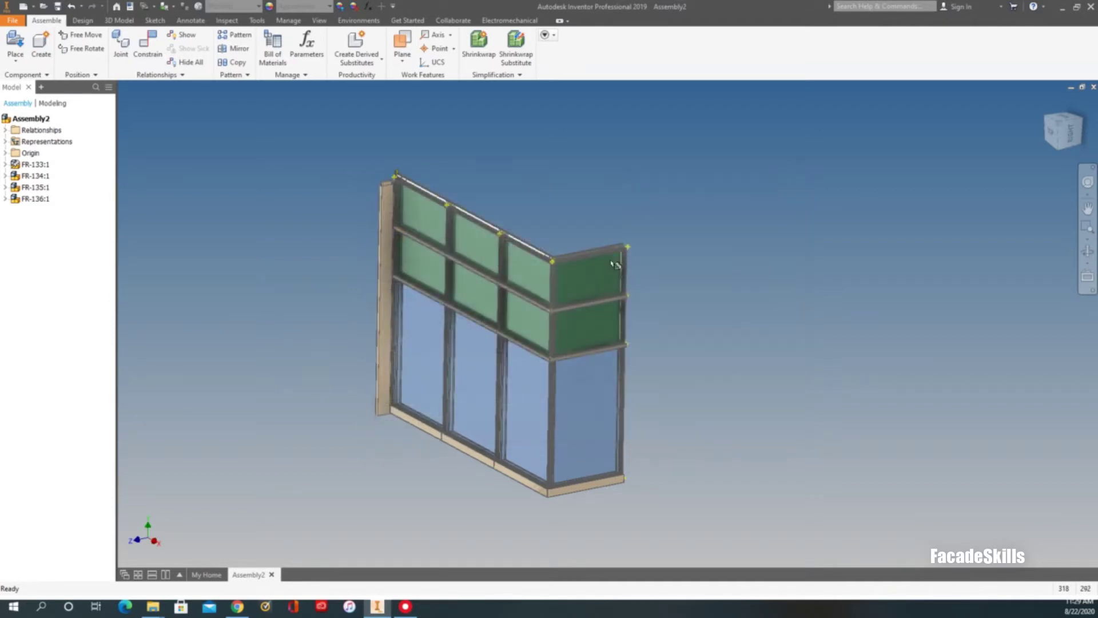
{"action": "left_click", "coordinate": [807, 316]}
{"action": "scroll", "coordinate": [392, 129], "scroll_direction": "down", "scroll_amount": 1}
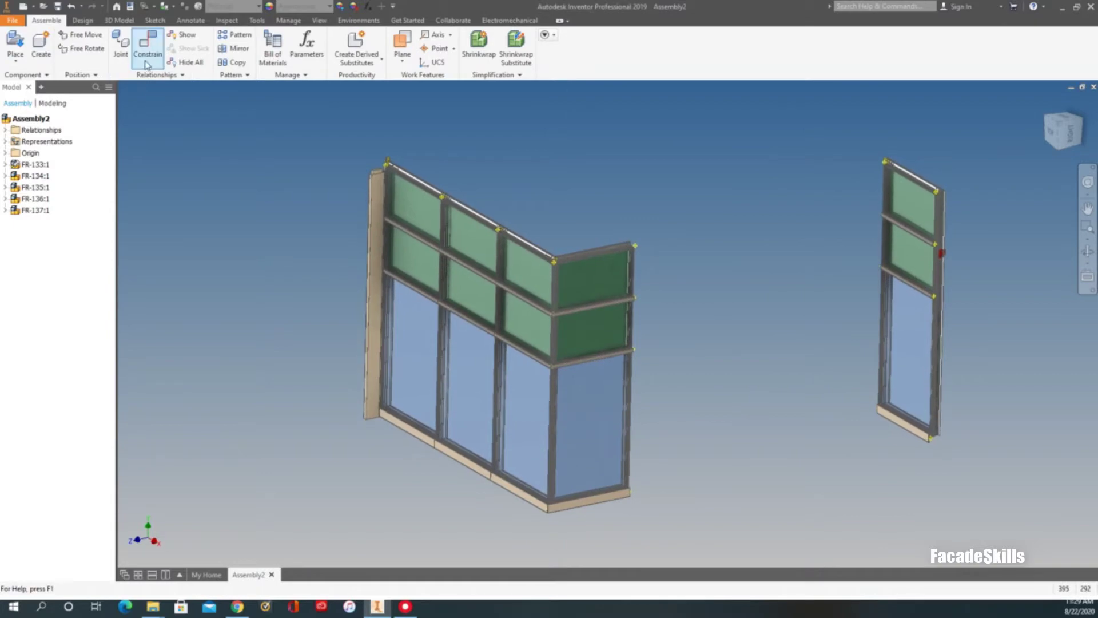
Mate the work point at FR-137's upper left corner to the one at FR-136's upper right corner with 0 mm offset
{"action": "left_click", "coordinate": [147, 58]}
{"action": "scroll", "coordinate": [824, 231], "scroll_direction": "down", "scroll_amount": 5}
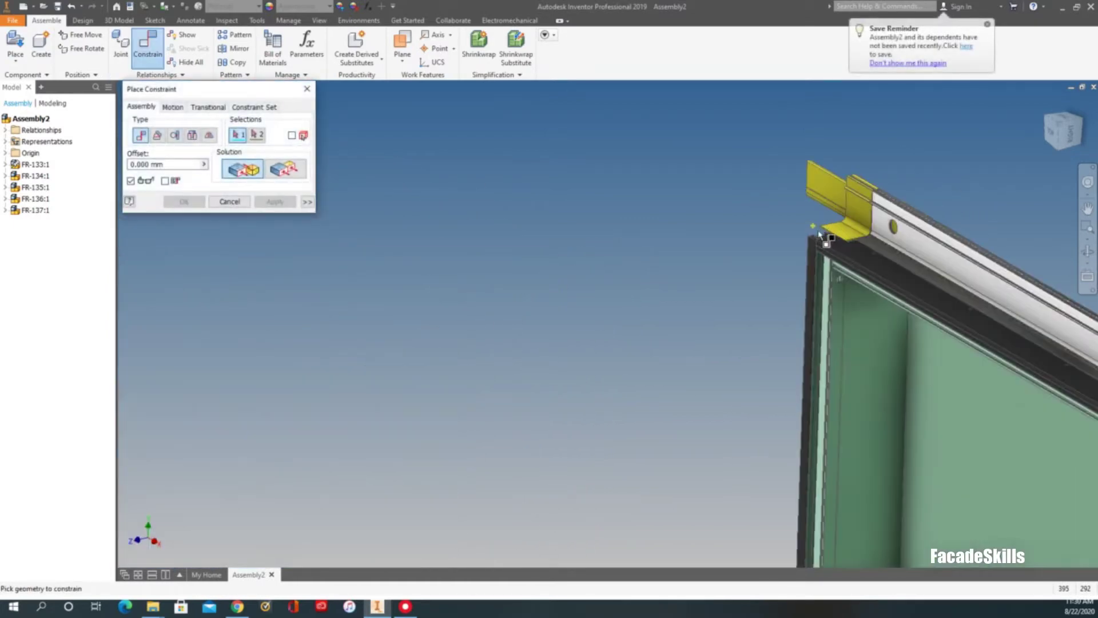
{"action": "scroll", "coordinate": [789, 231], "scroll_direction": "up", "scroll_amount": 5}
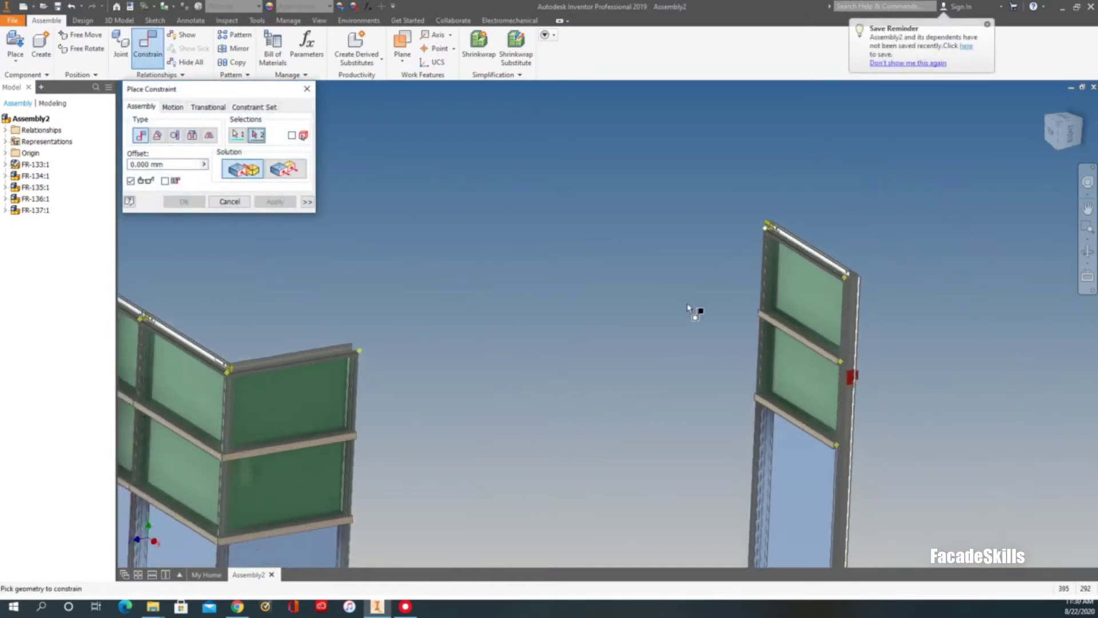
{"action": "middle_click_drag", "start_coordinate": [696, 311], "coordinate": [663, 303], "text": "shift"}
{"action": "scroll", "coordinate": [1023, 173], "scroll_direction": "up", "scroll_amount": 3}
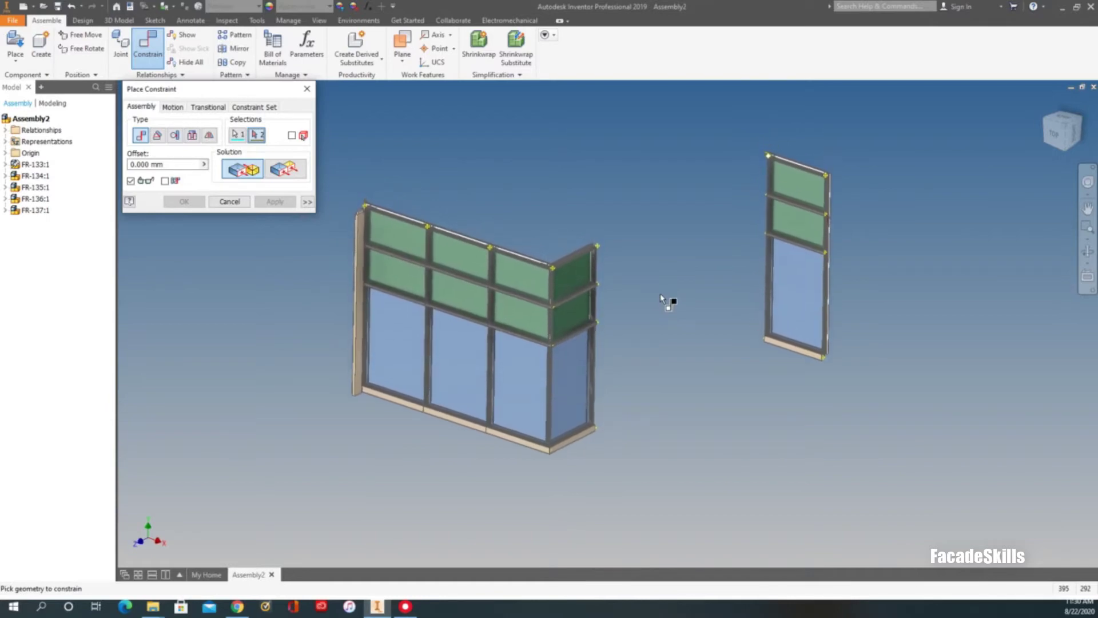
{"action": "scroll", "coordinate": [653, 286], "scroll_direction": "down", "scroll_amount": 3}
{"action": "scroll", "coordinate": [647, 282], "scroll_direction": "down", "scroll_amount": 3}
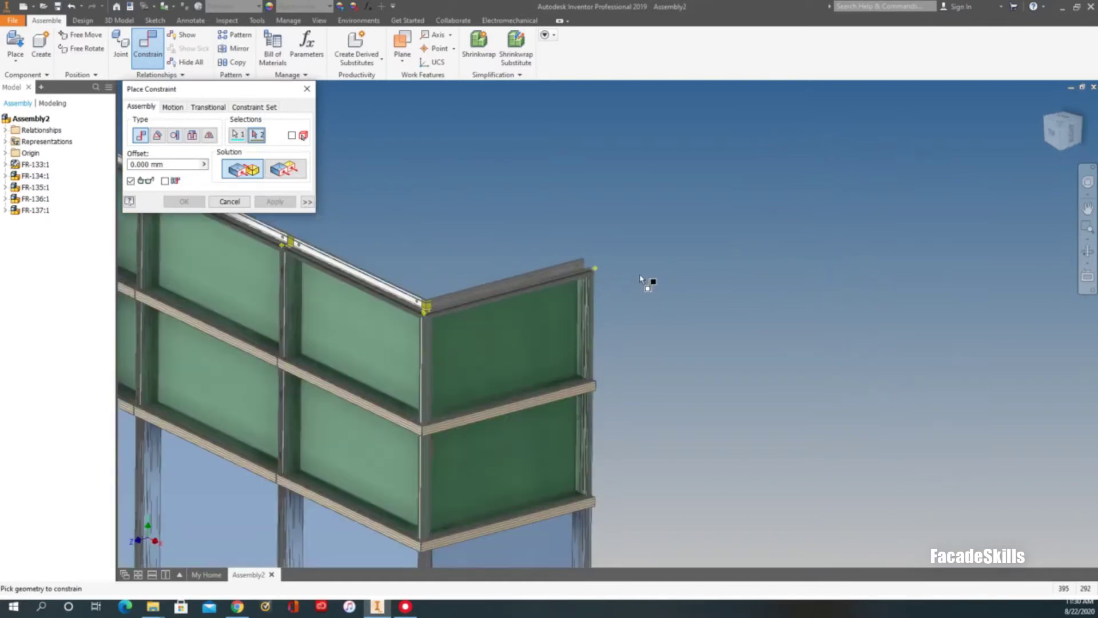
{"action": "left_click", "coordinate": [596, 271]}
{"action": "scroll", "coordinate": [728, 235], "scroll_direction": "up", "scroll_amount": 5}
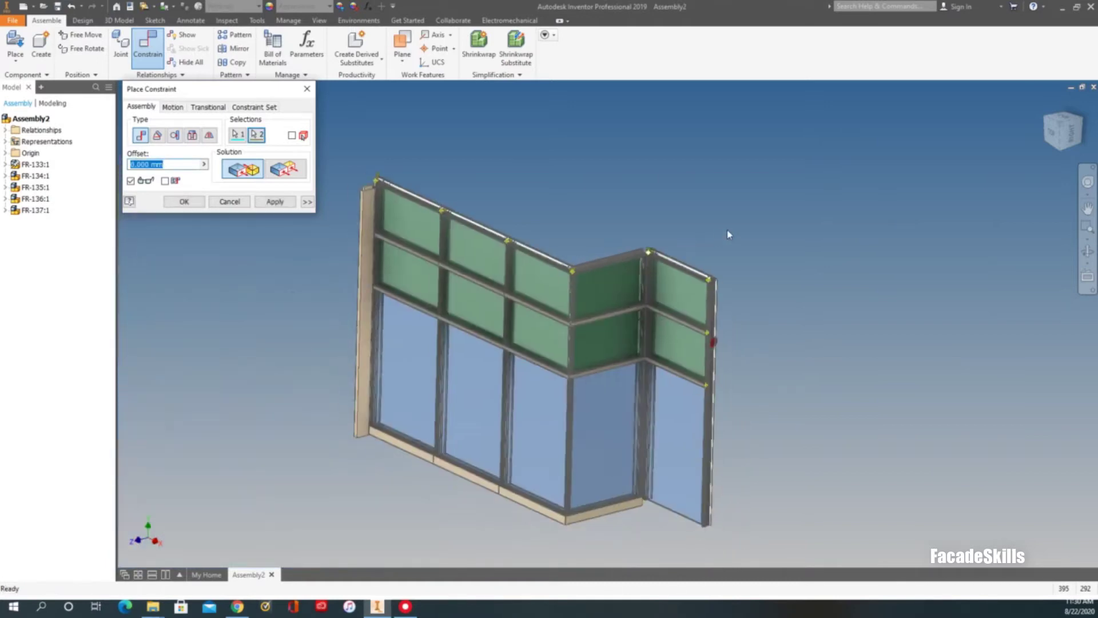
{"action": "middle_click_drag", "start_coordinate": [303, 227], "coordinate": [418, 223], "text": "shift"}
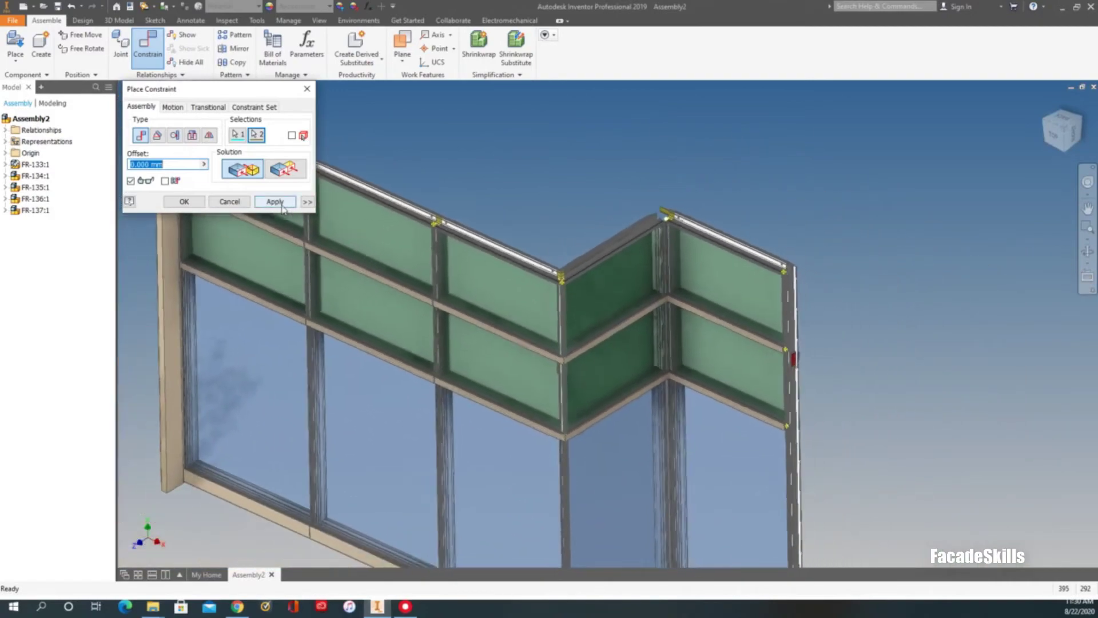
{"action": "left_click", "coordinate": [275, 202]}
Mate the bottom work points of FR-136 and FR-137 at their shared joint with 0 mm offset
{"action": "scroll", "coordinate": [667, 451], "scroll_direction": "down", "scroll_amount": 5}
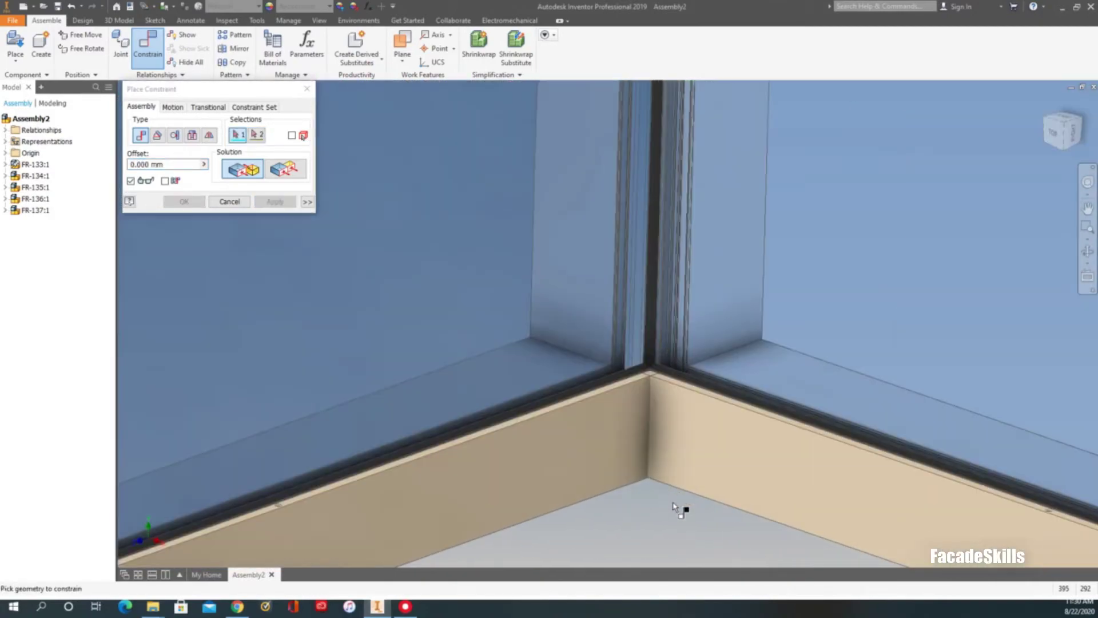
{"action": "middle_click_drag", "start_coordinate": [675, 506], "coordinate": [617, 489], "text": "shift"}
{"action": "scroll", "coordinate": [613, 485], "scroll_direction": "down", "scroll_amount": 6}
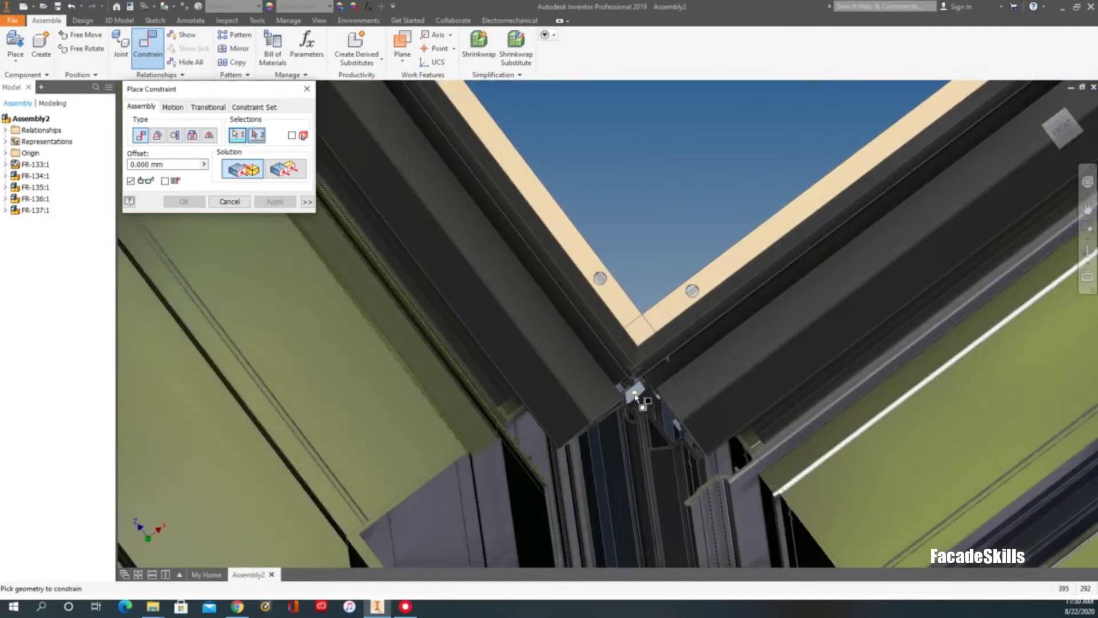
{"action": "left_click", "coordinate": [230, 206]}
{"action": "scroll", "coordinate": [613, 294], "scroll_direction": "up", "scroll_amount": 6}
Swing FR-137 toward the line of FR-136 and constrain their top rail faces with a 0 degree directed angle
{"action": "middle_click_drag", "start_coordinate": [613, 293], "coordinate": [788, 261], "text": "shift"}
{"action": "left_click_drag", "start_coordinate": [779, 282], "coordinate": [820, 197]}
{"action": "left_click", "coordinate": [148, 49]}
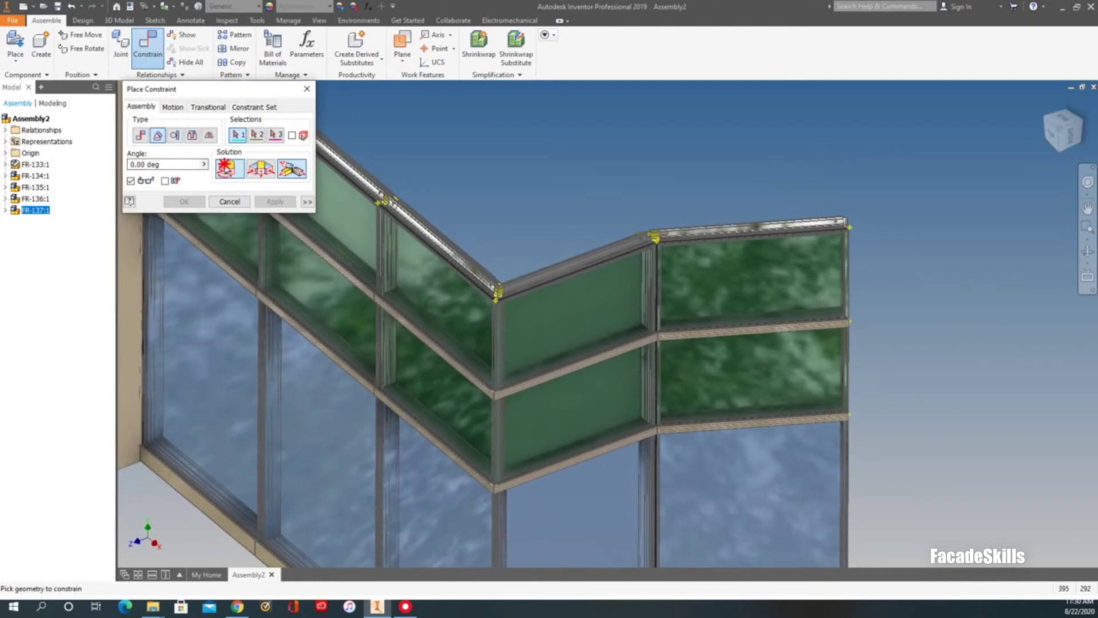
{"action": "left_click", "coordinate": [225, 167]}
{"action": "scroll", "coordinate": [658, 240], "scroll_direction": "up", "scroll_amount": 5}
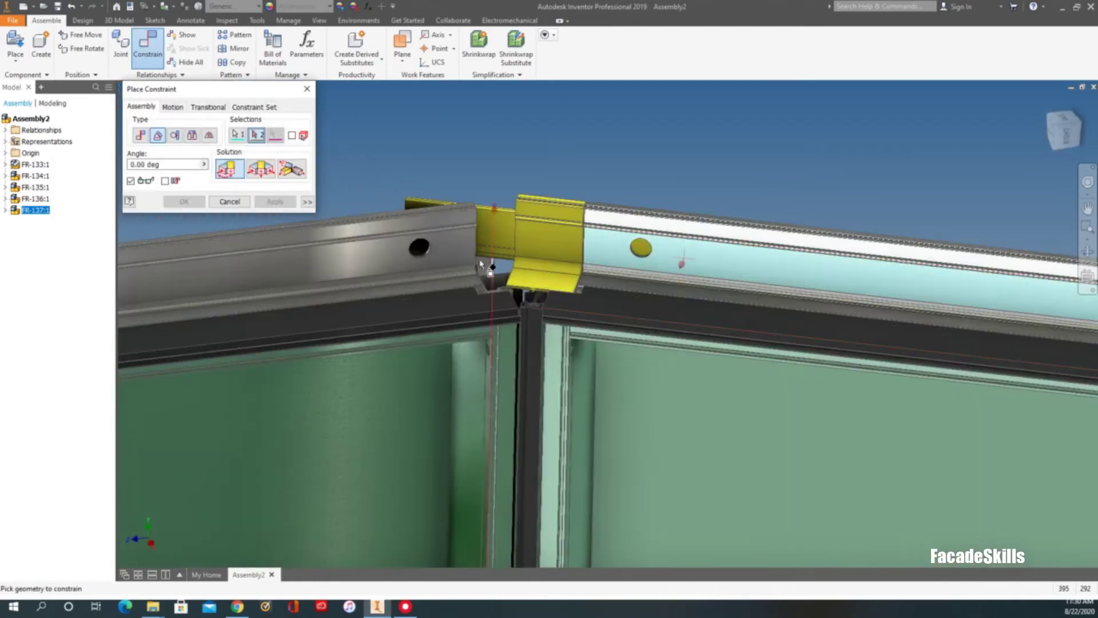
{"action": "left_click", "coordinate": [681, 262]}
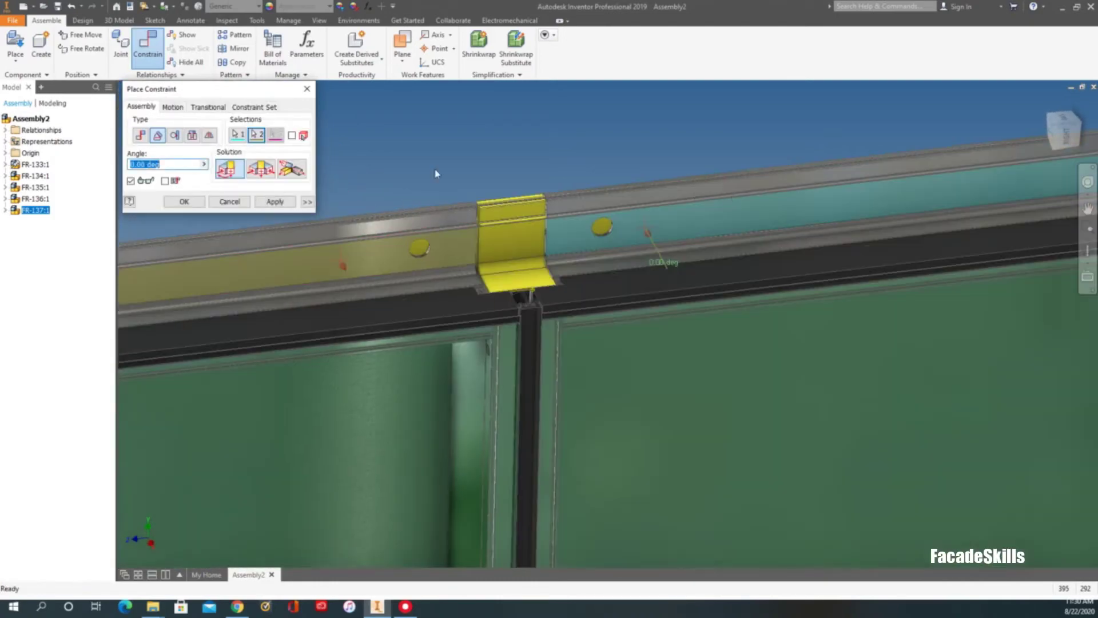
{"action": "scroll", "coordinate": [486, 146], "scroll_direction": "down", "scroll_amount": 3}
{"action": "left_click", "coordinate": [274, 201]}
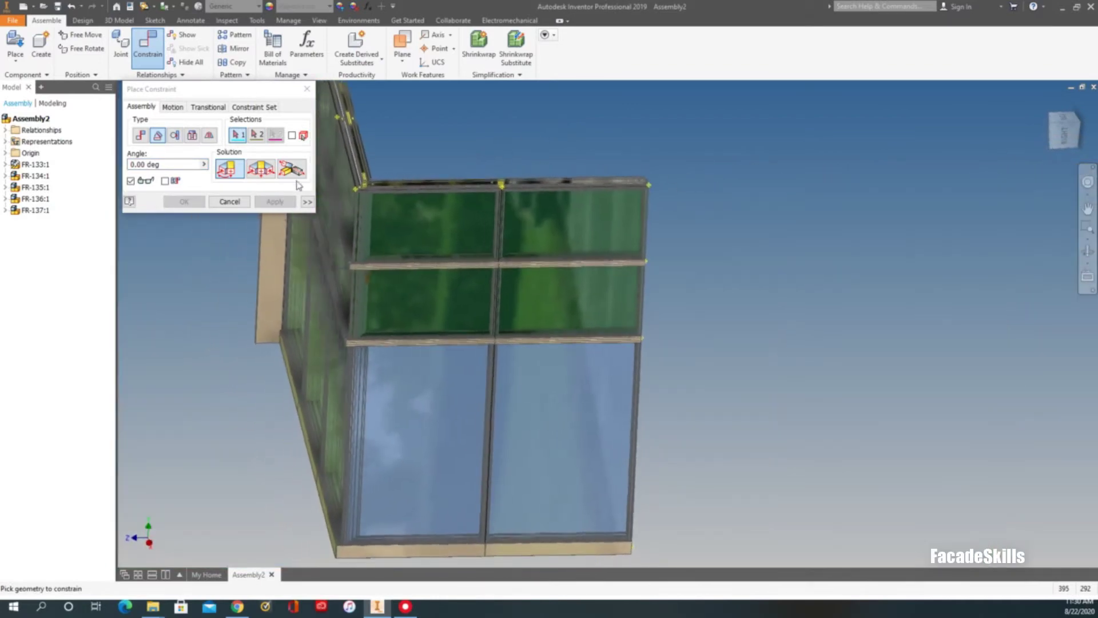
{"action": "left_click", "coordinate": [228, 202]}
Place one instance of end frame FR-138 from the UFR-138 folder in the open space beyond FR-137
{"action": "middle_click_drag", "start_coordinate": [612, 172], "coordinate": [842, 188], "text": "shift"}
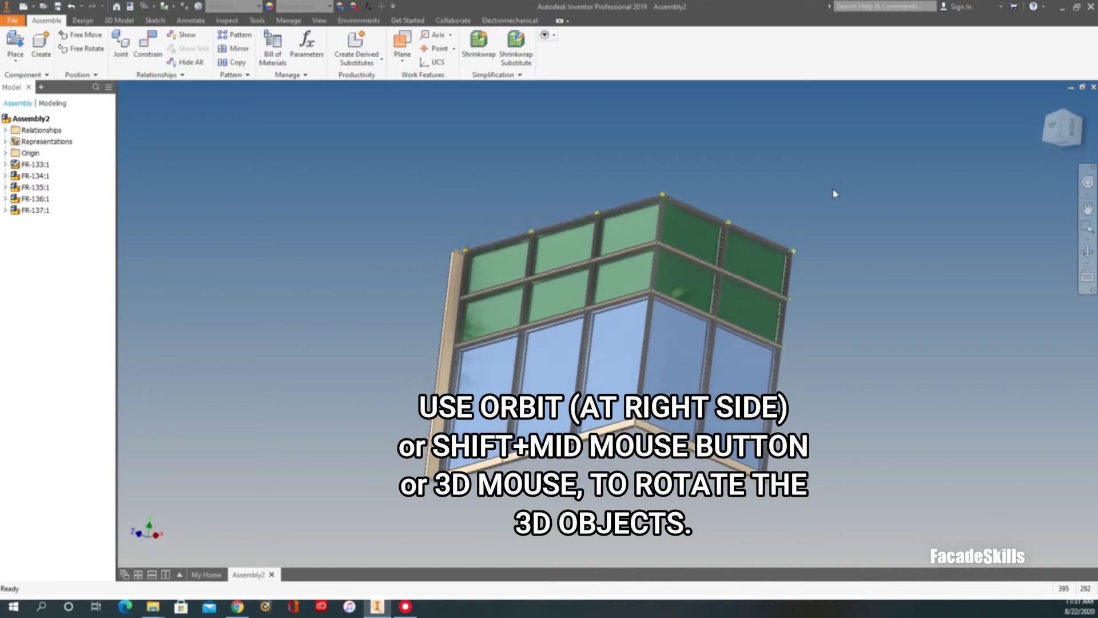
{"action": "mouse_move", "coordinate": [834, 194]}
{"action": "middle_mouse_down", "text": "shift"}
{"action": "mouse_move", "coordinate": [784, 189]}
{"action": "mouse_move", "coordinate": [828, 203]}
{"action": "middle_mouse_up", "text": "shift"}
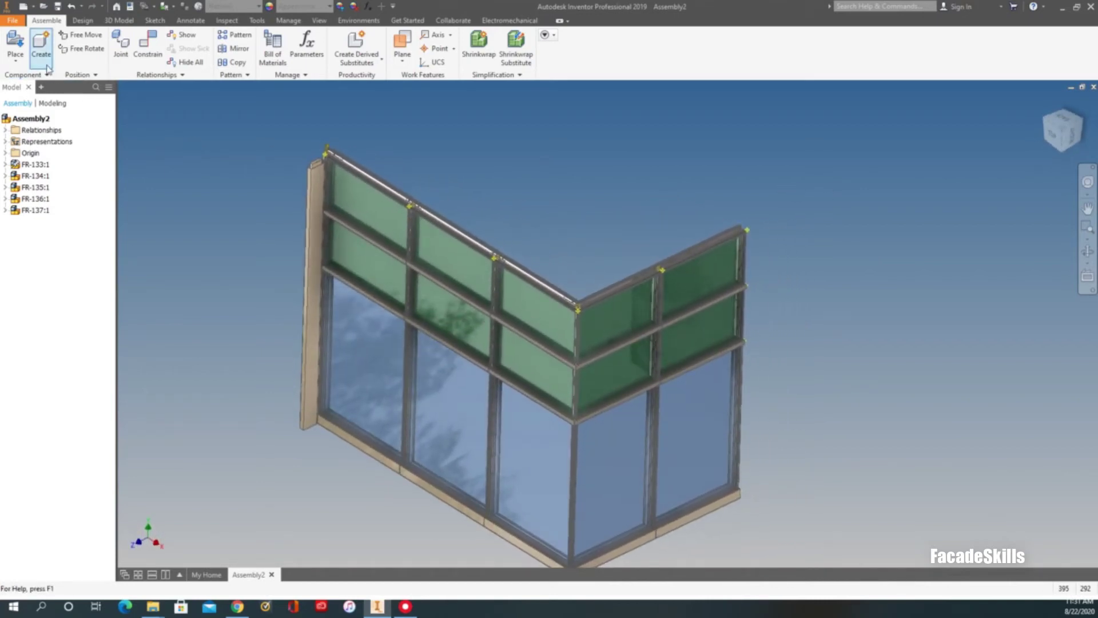
{"action": "left_click", "coordinate": [15, 41]}
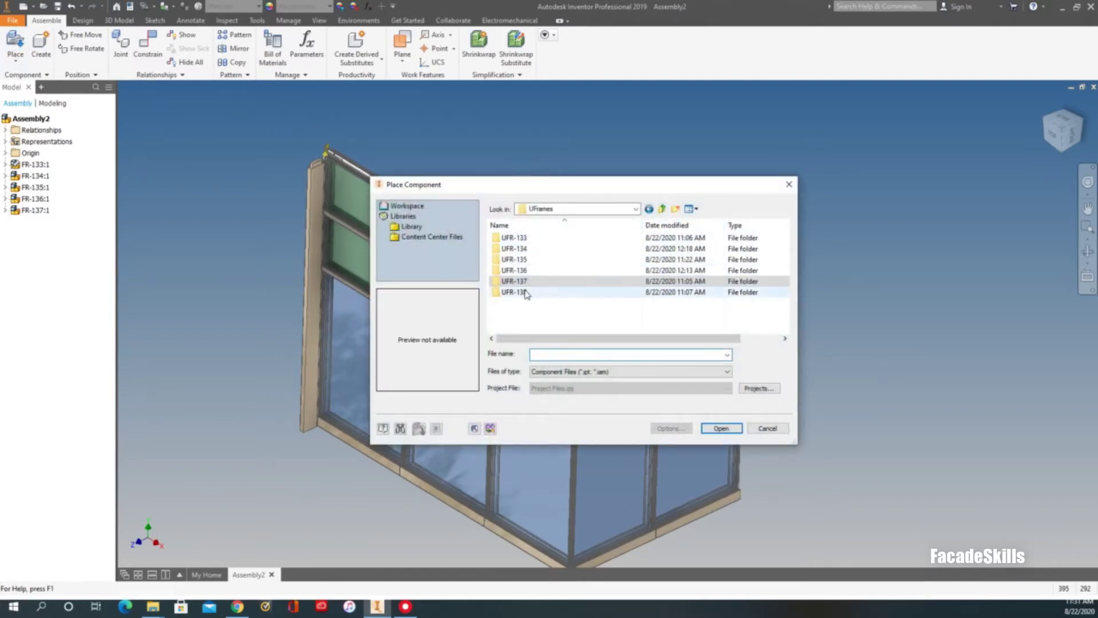
{"action": "double_click", "coordinate": [527, 261]}
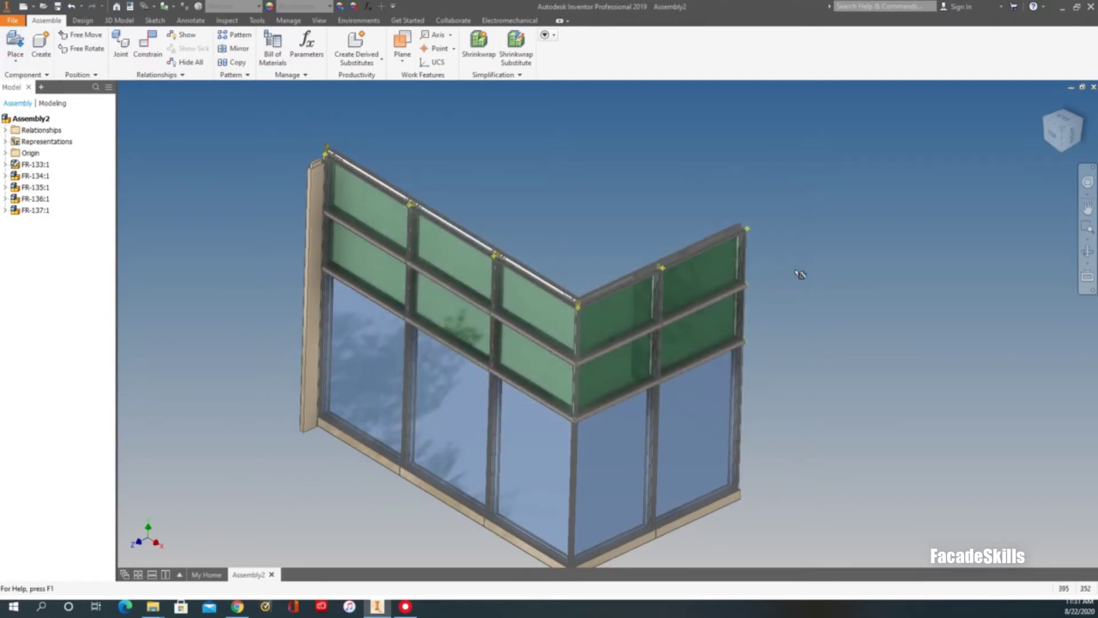
{"action": "scroll", "coordinate": [800, 275], "scroll_direction": "down", "scroll_amount": 4}
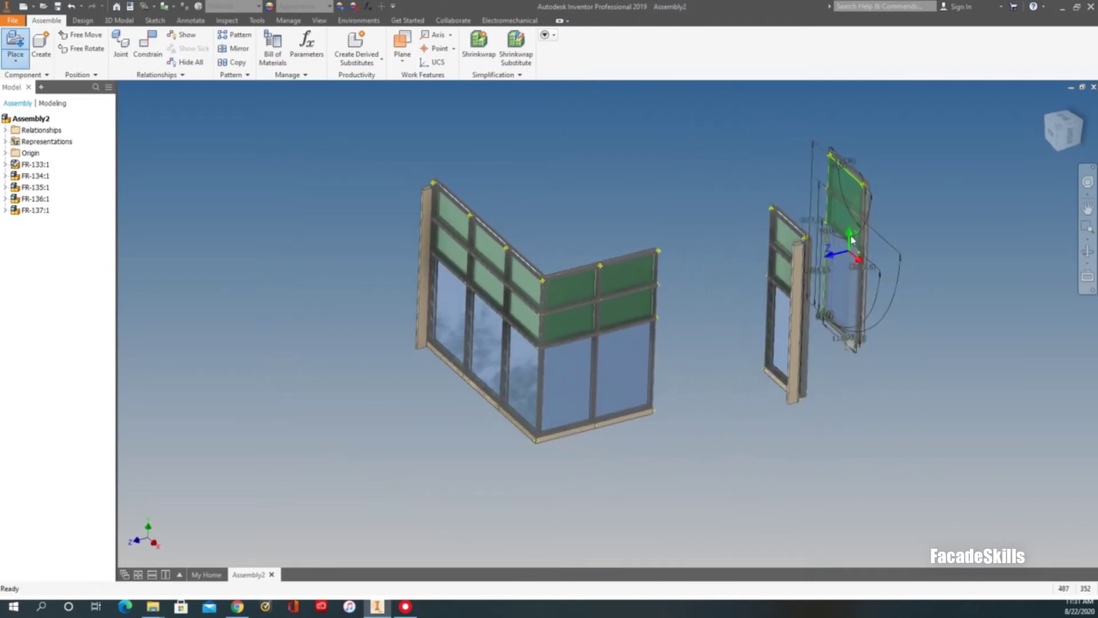
Mate the work point at FR-138's upper left corner to the one at FR-137's upper right corner with 0 mm offset
{"action": "left_click", "coordinate": [147, 41]}
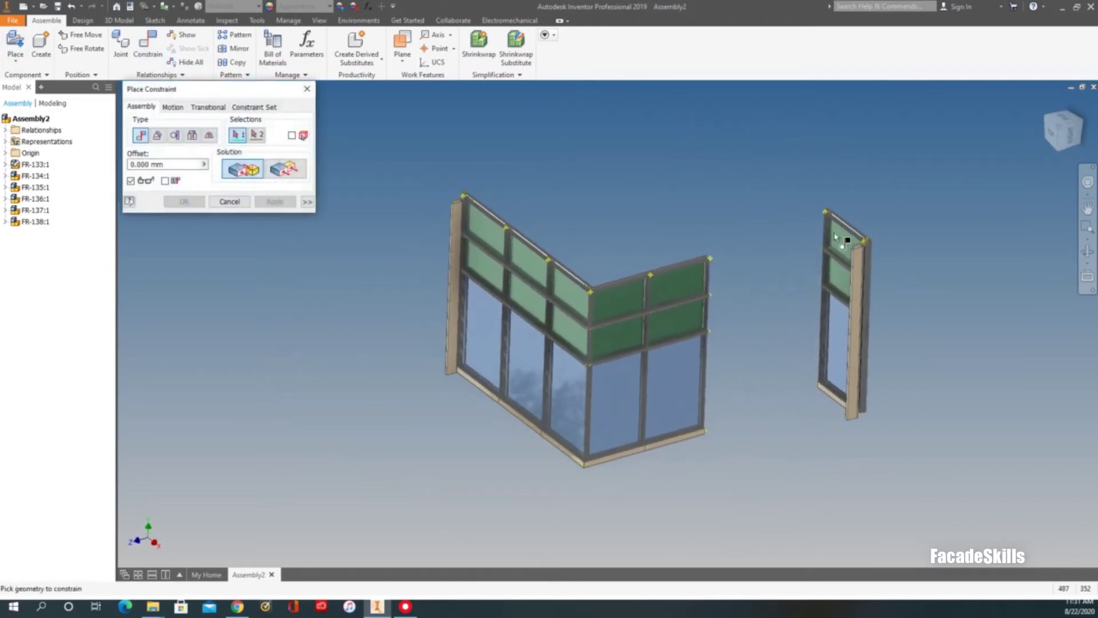
{"action": "scroll", "coordinate": [815, 239], "scroll_direction": "up", "scroll_amount": 3}
{"action": "scroll", "coordinate": [812, 238], "scroll_direction": "up", "scroll_amount": 3}
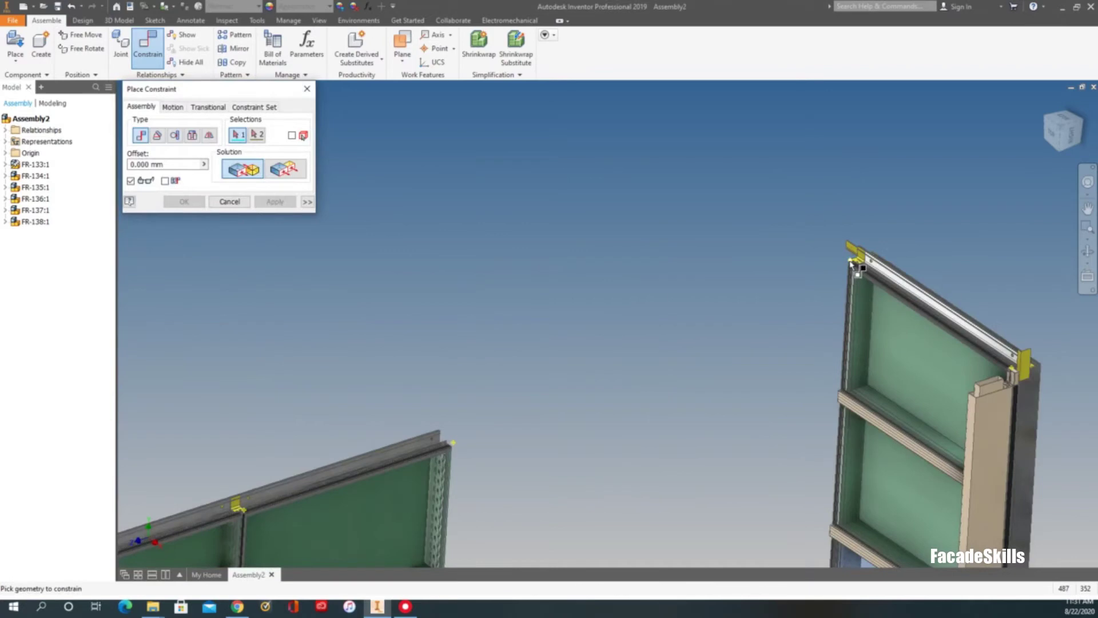
{"action": "scroll", "coordinate": [490, 403], "scroll_direction": "up", "scroll_amount": 3}
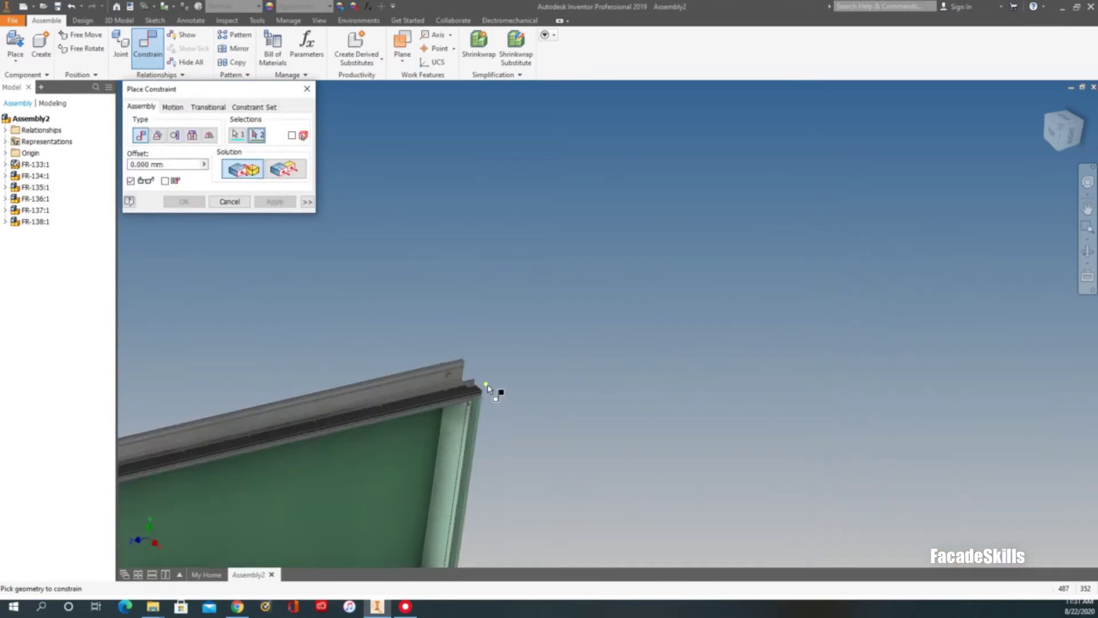
{"action": "left_click", "coordinate": [487, 386]}
{"action": "scroll", "coordinate": [636, 256], "scroll_direction": "down", "scroll_amount": 5}
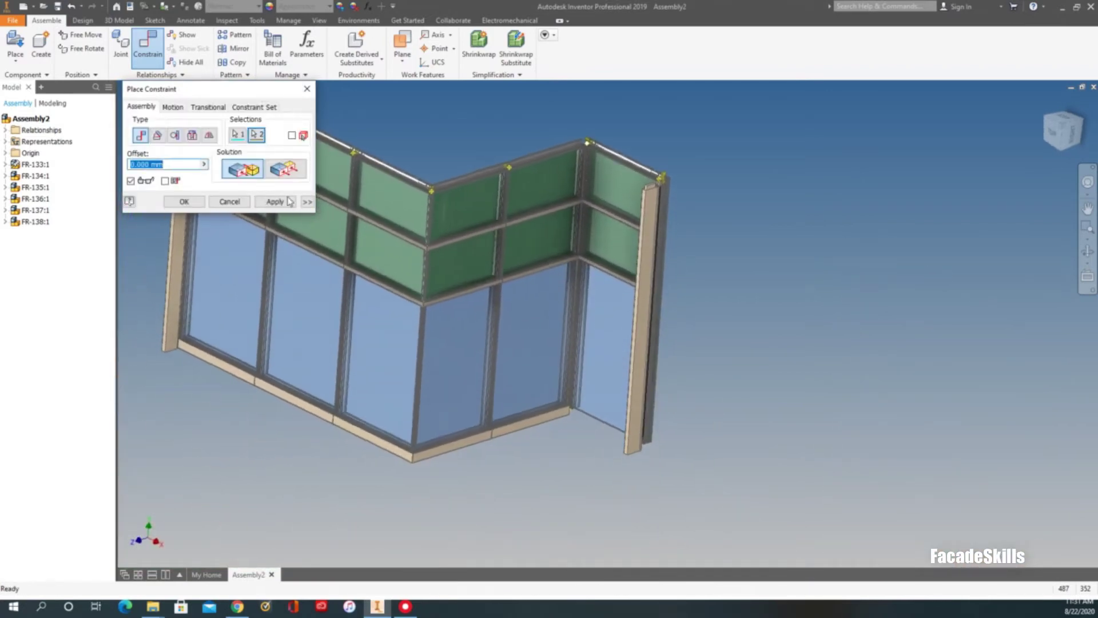
{"action": "left_click", "coordinate": [275, 202]}
Mate the bottom work points of FR-137 and FR-138 at their shared joint with 0 mm offset
{"action": "scroll", "coordinate": [623, 448], "scroll_direction": "up", "scroll_amount": 6}
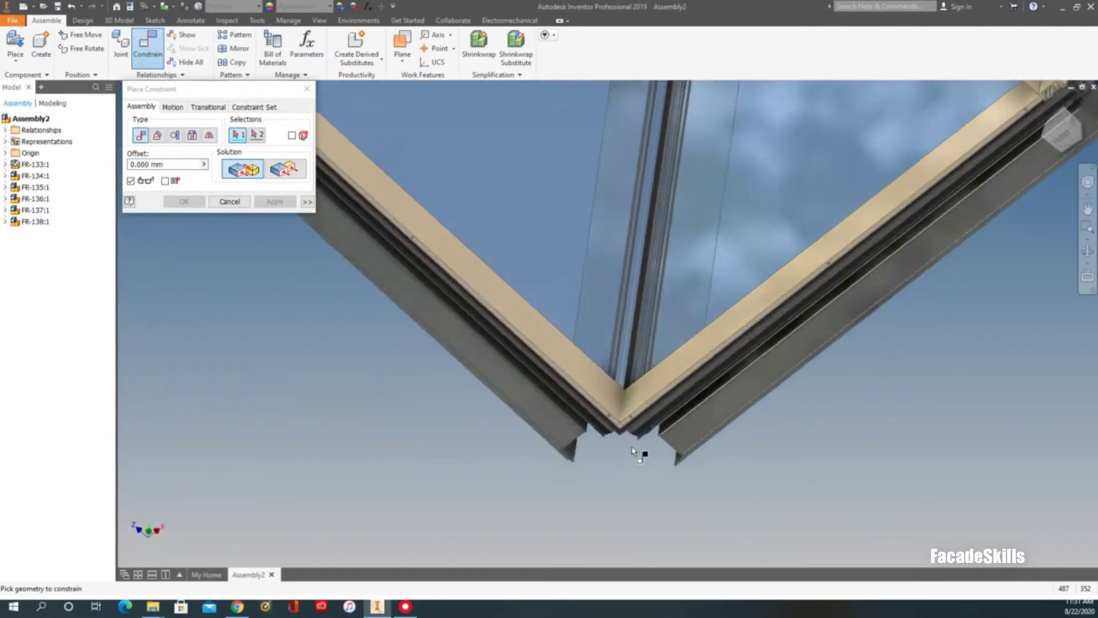
{"action": "scroll", "coordinate": [634, 450], "scroll_direction": "up", "scroll_amount": 5}
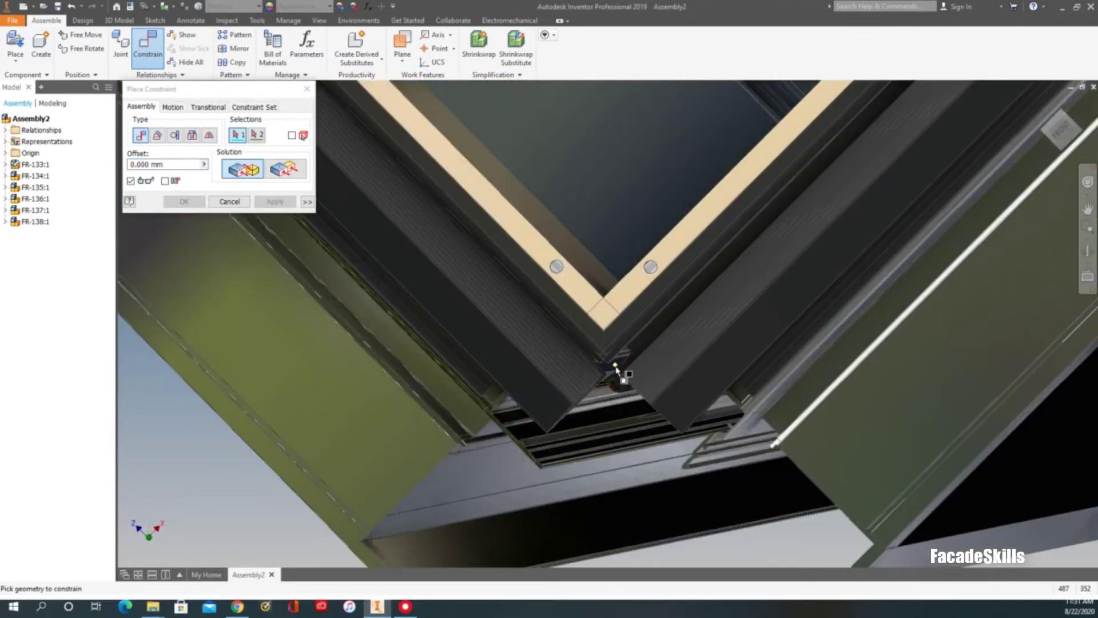
{"action": "left_click", "coordinate": [616, 366]}
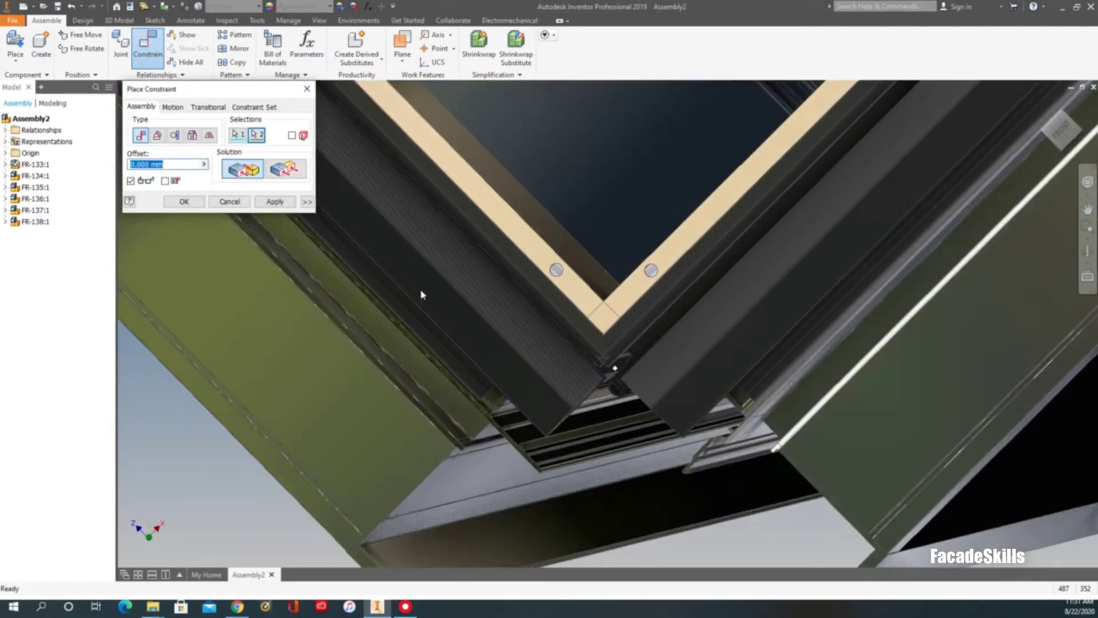
{"action": "left_click", "coordinate": [236, 207]}
{"action": "scroll", "coordinate": [669, 324], "scroll_direction": "down", "scroll_amount": 8}
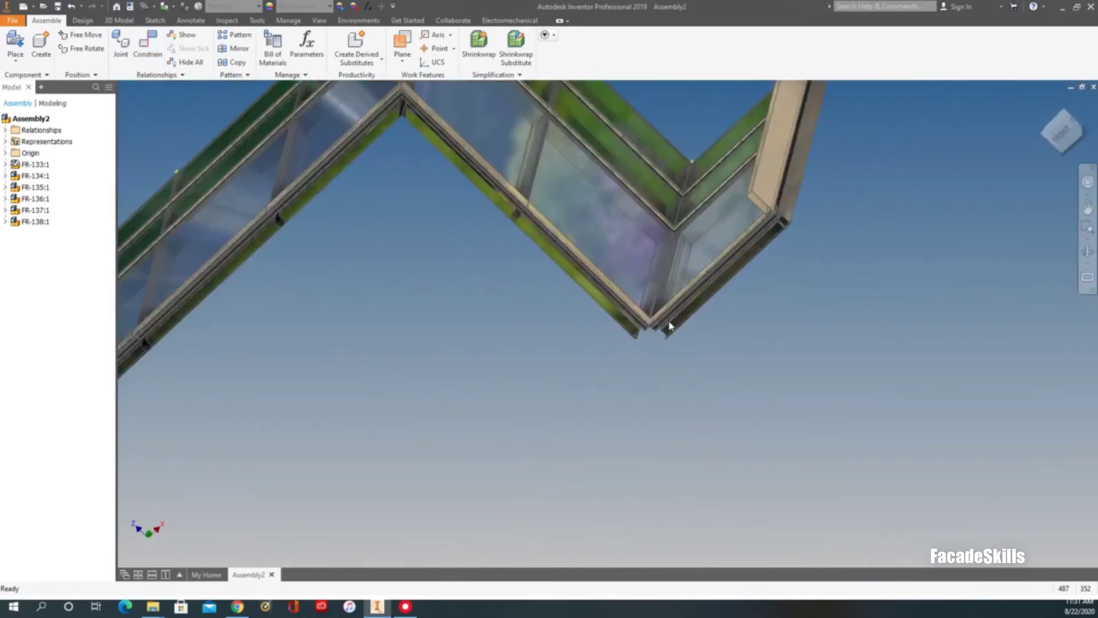
{"action": "middle_click_drag", "start_coordinate": [670, 324], "coordinate": [871, 338], "text": "shift"}
{"action": "key", "text": "F6"}
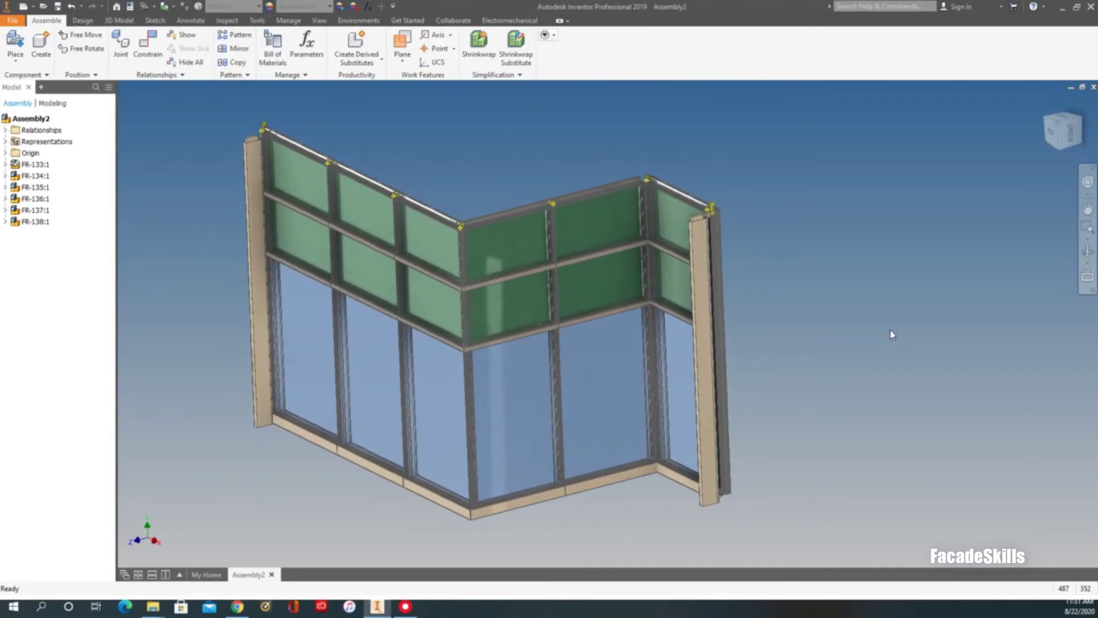
Constrain the top rail faces of FR-138 and FR-137 with a 0 degree directed angle
{"action": "scroll", "coordinate": [271, 143], "scroll_direction": "up", "scroll_amount": 2}
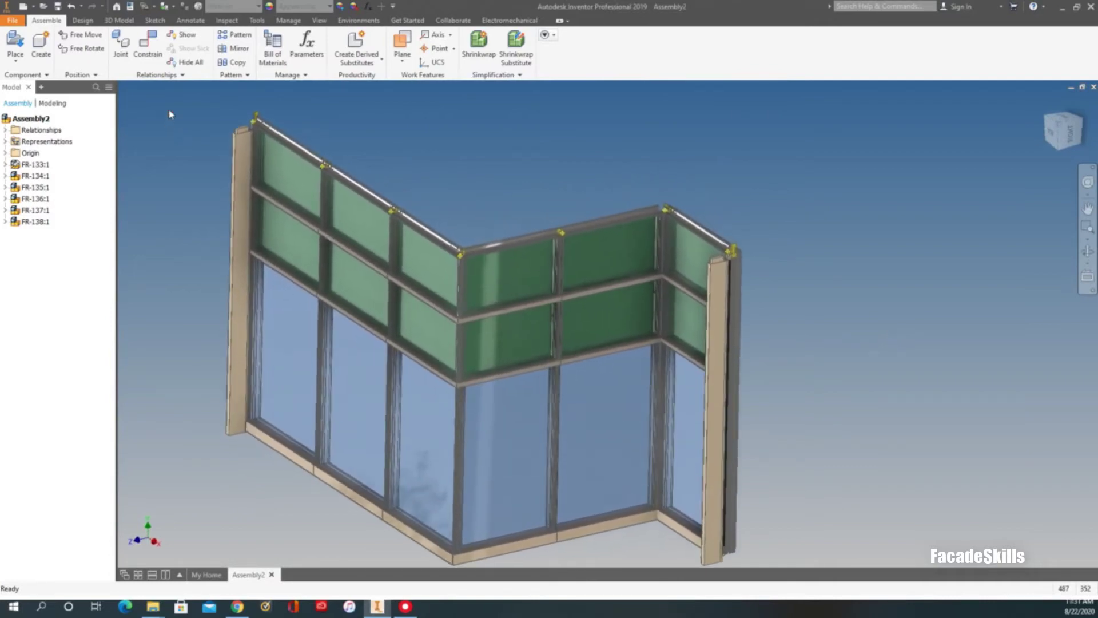
{"action": "left_click", "coordinate": [158, 60]}
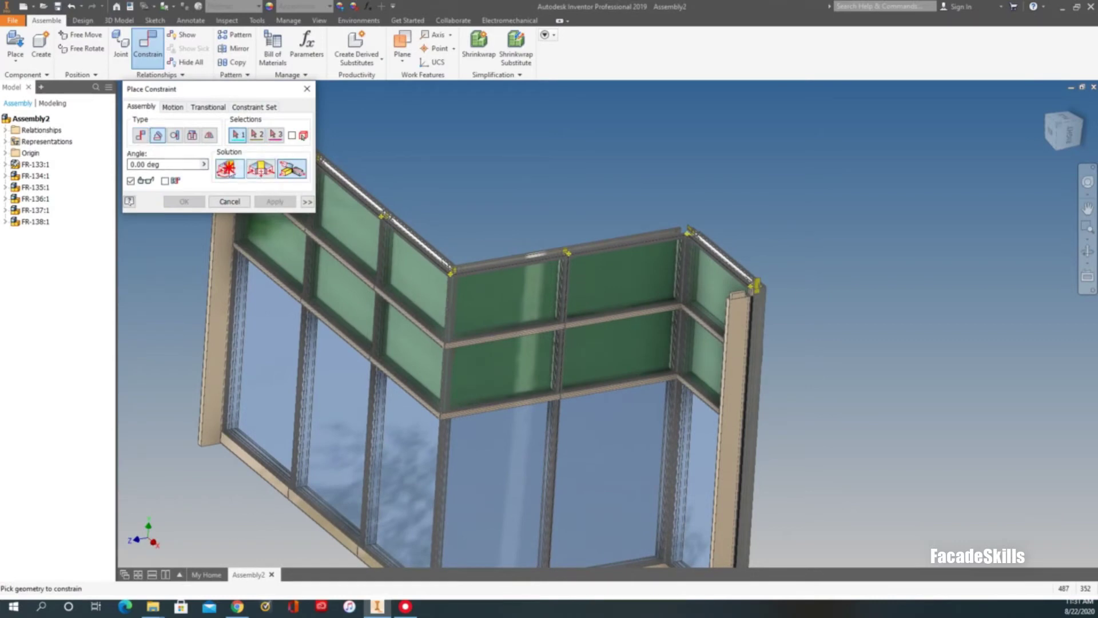
{"action": "scroll", "coordinate": [744, 297], "scroll_direction": "up", "scroll_amount": 5}
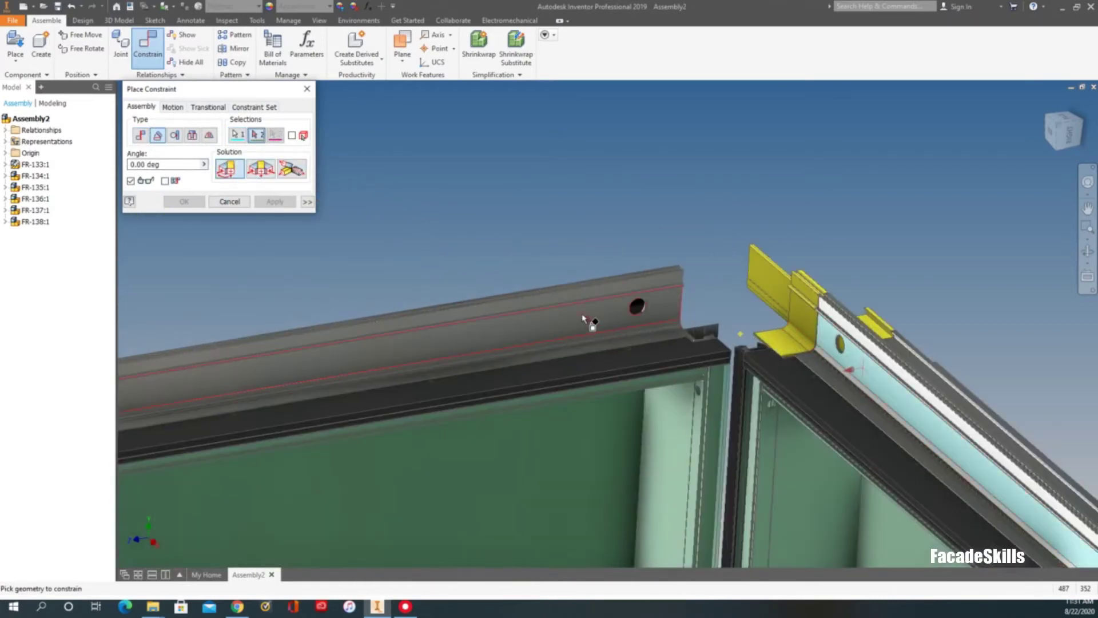
{"action": "left_click", "coordinate": [605, 313]}
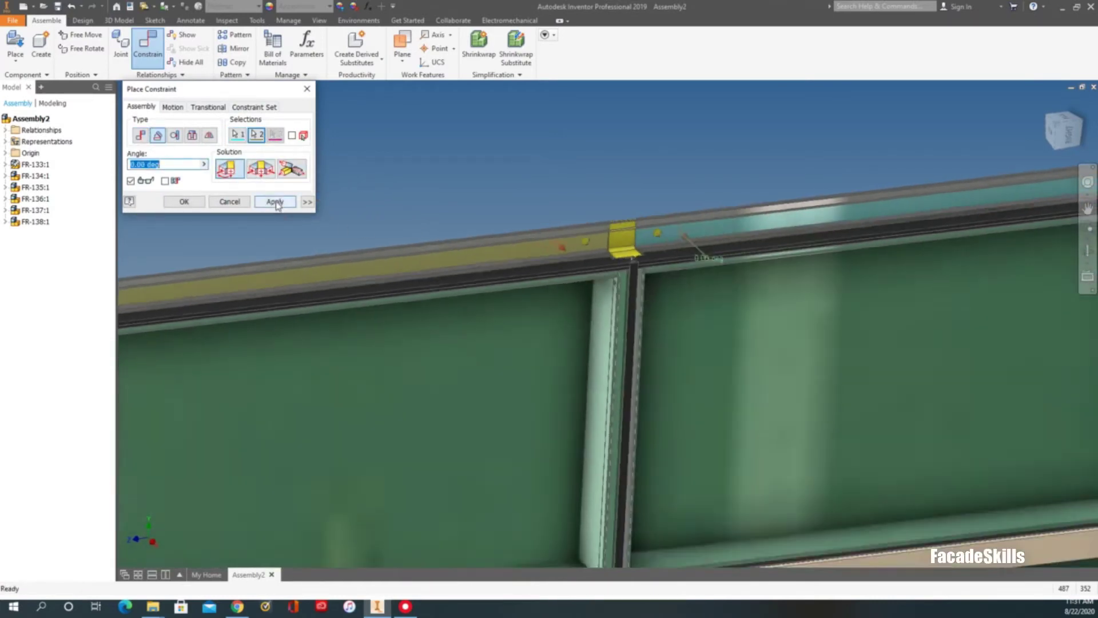
{"action": "left_click", "coordinate": [273, 201]}
{"action": "left_click", "coordinate": [229, 201]}
{"action": "scroll", "coordinate": [743, 196], "scroll_direction": "down", "scroll_amount": 5}
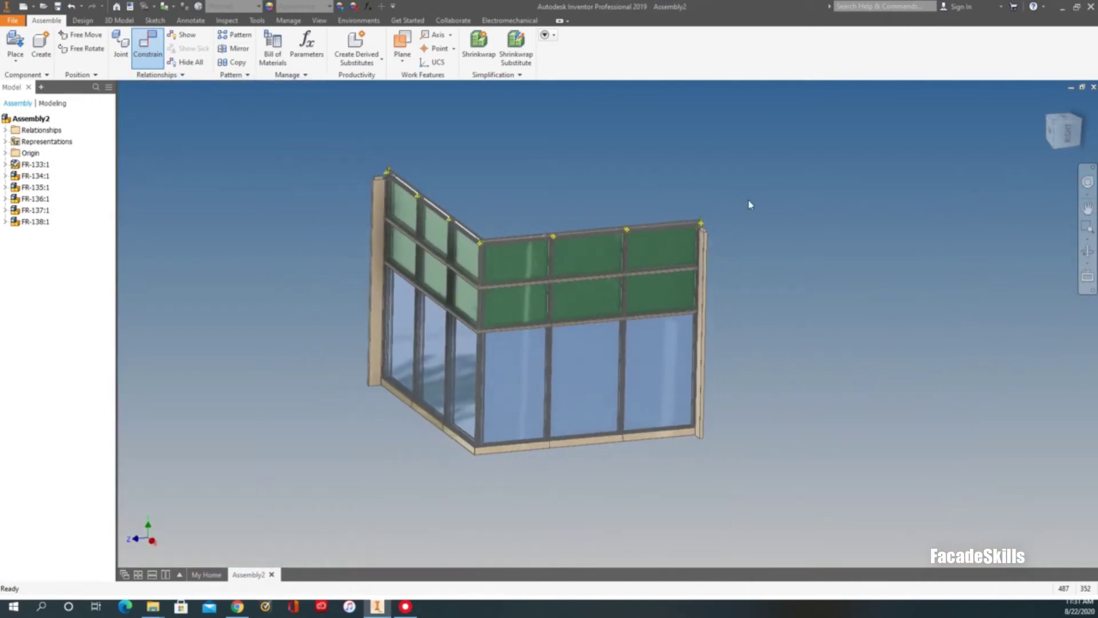
{"action": "left_click", "coordinate": [801, 181]}
{"action": "left_click_drag", "start_coordinate": [589, 195], "coordinate": [601, 193]}
{"action": "left_click", "coordinate": [855, 166]}
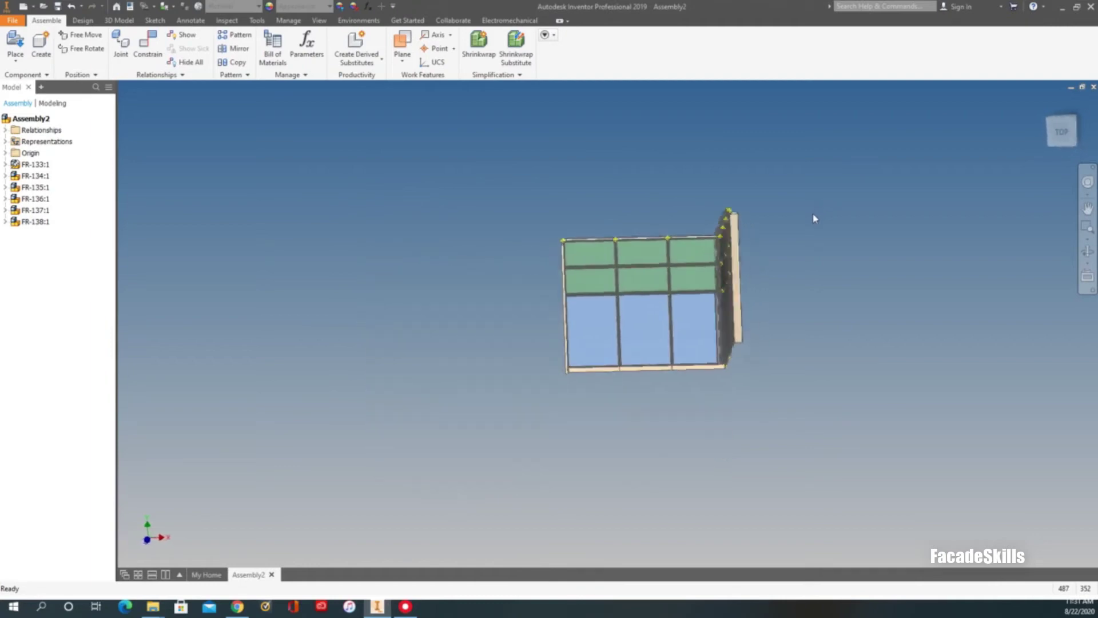
{"action": "middle_click_drag", "start_coordinate": [453, 212], "coordinate": [400, 214], "text": "shift"}
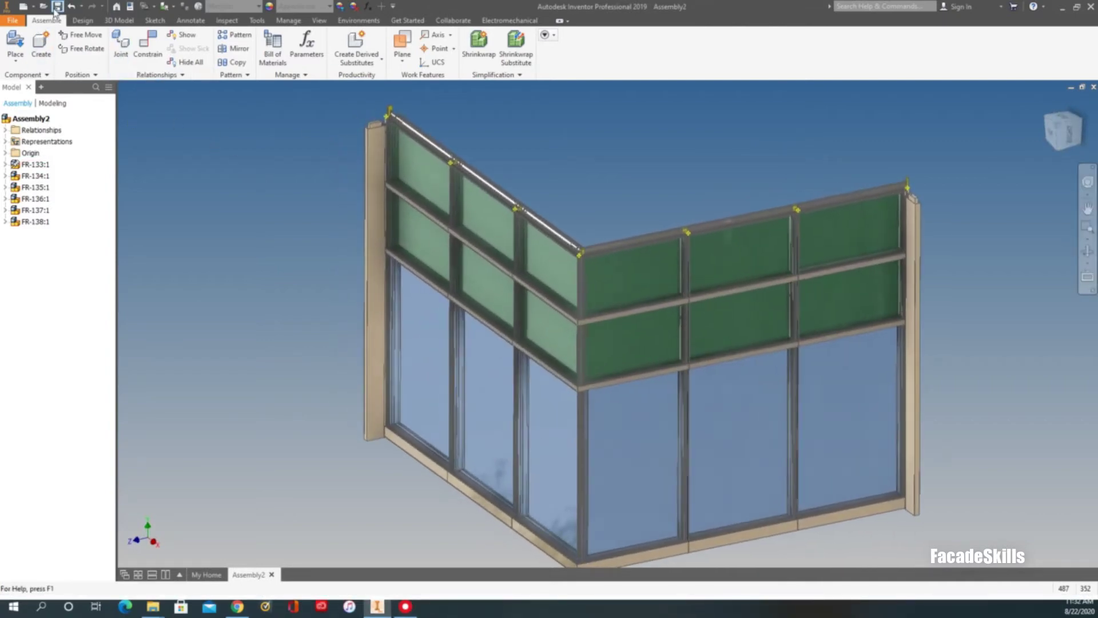
Save the assembly and its dependents as Unit Assembly in the UFrames folder of TOWER
{"action": "left_click", "coordinate": [57, 7]}
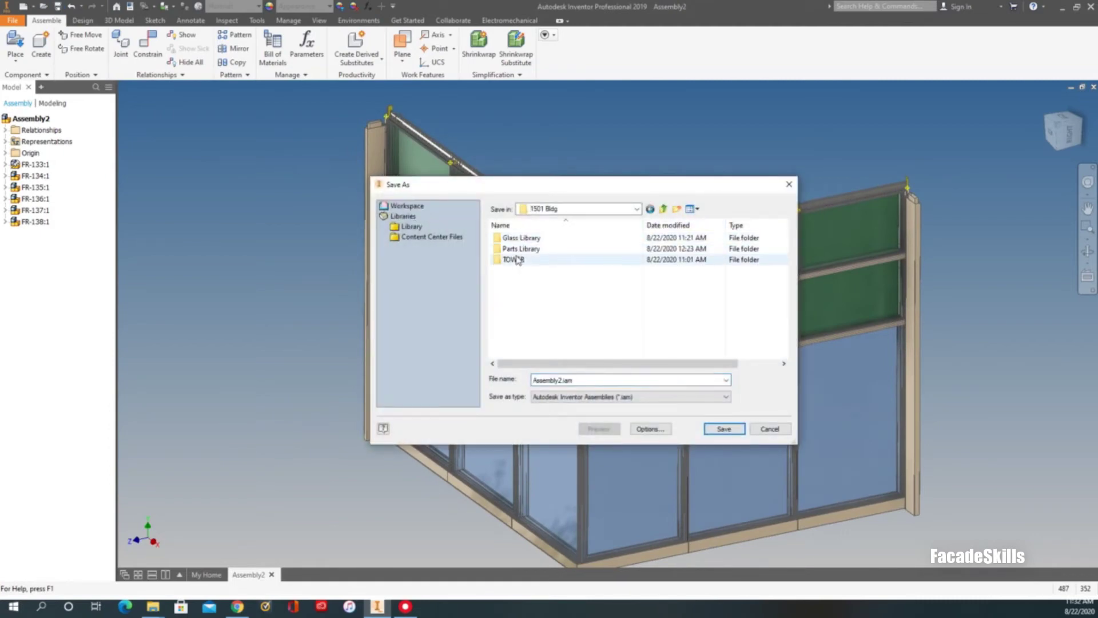
{"action": "double_click", "coordinate": [516, 249]}
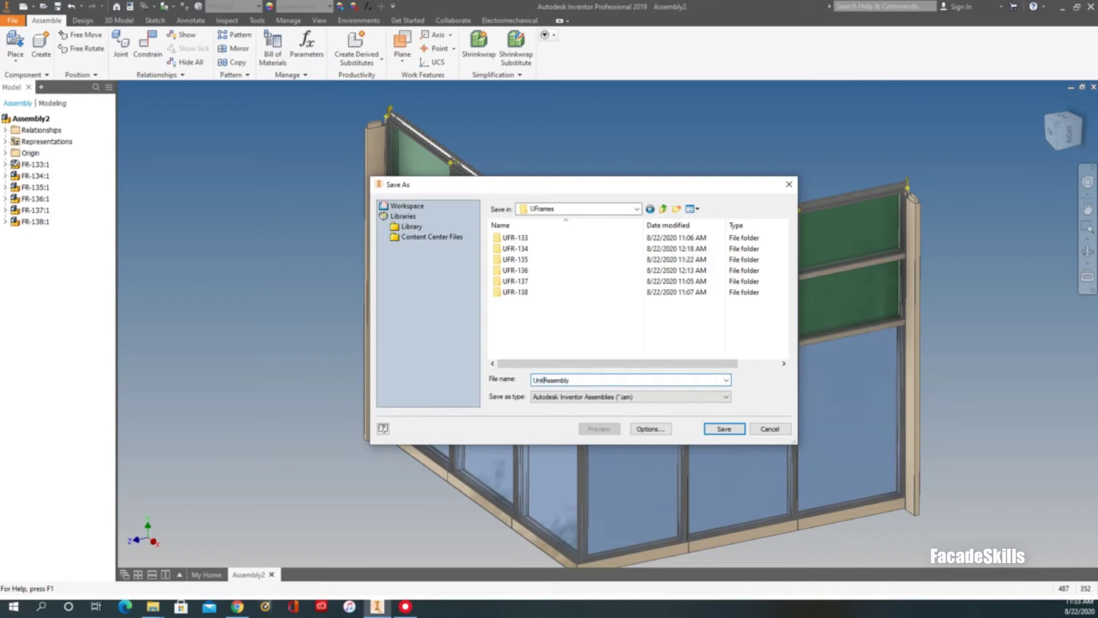
{"action": "left_click", "coordinate": [726, 429]}
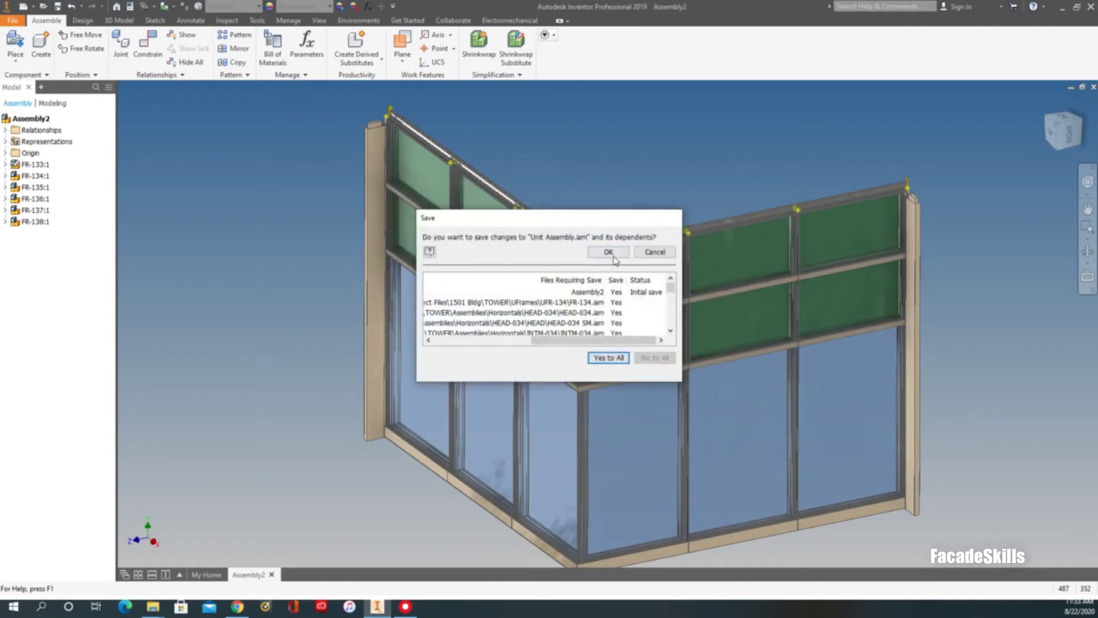
{"action": "left_click", "coordinate": [613, 256]}
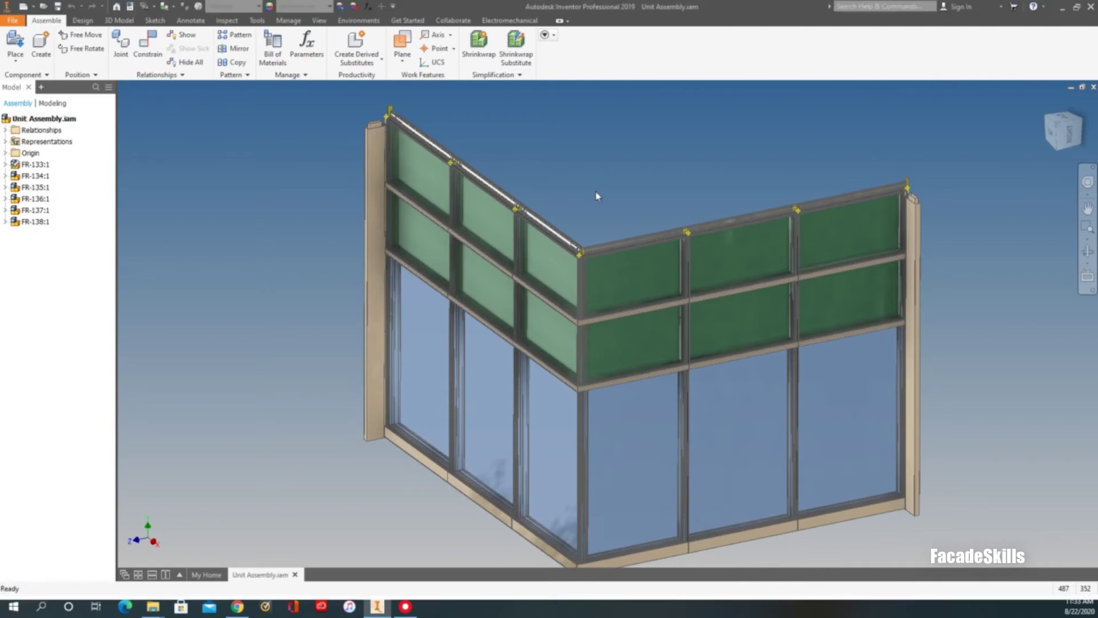
{"action": "scroll", "coordinate": [596, 193], "scroll_direction": "up", "scroll_amount": 5}
{"action": "middle_click_drag", "start_coordinate": [711, 214], "coordinate": [336, 194], "text": "shift"}
{"action": "scroll", "coordinate": [336, 194], "scroll_direction": "down", "scroll_amount": 4}
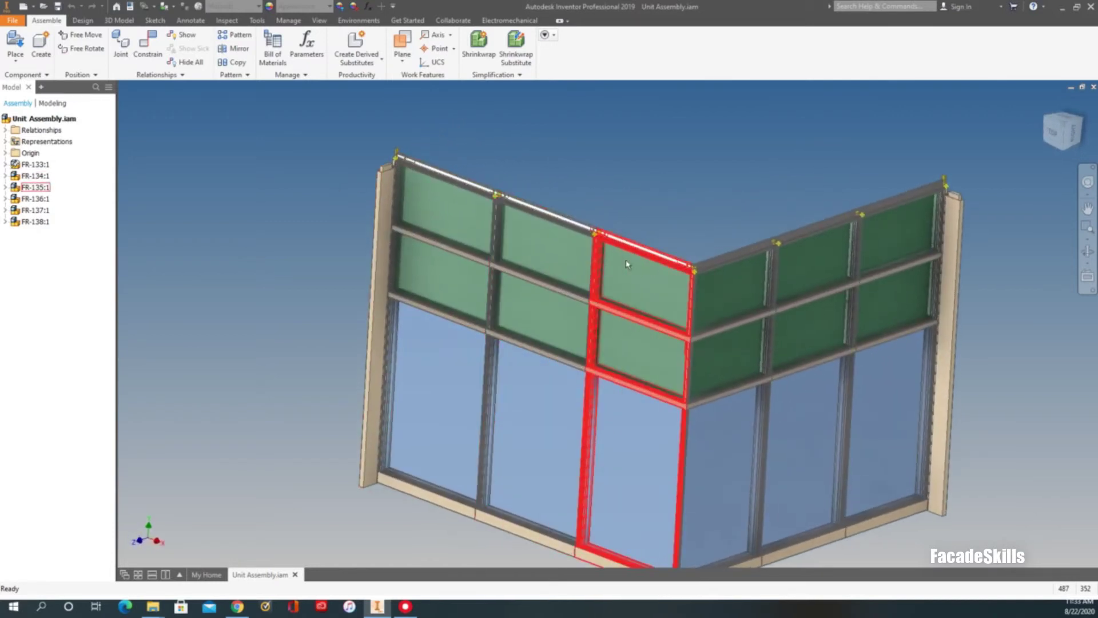
{"action": "scroll", "coordinate": [535, 196], "scroll_direction": "up", "scroll_amount": 3}
{"action": "middle_click_drag", "start_coordinate": [535, 197], "coordinate": [845, 169], "text": "shift"}
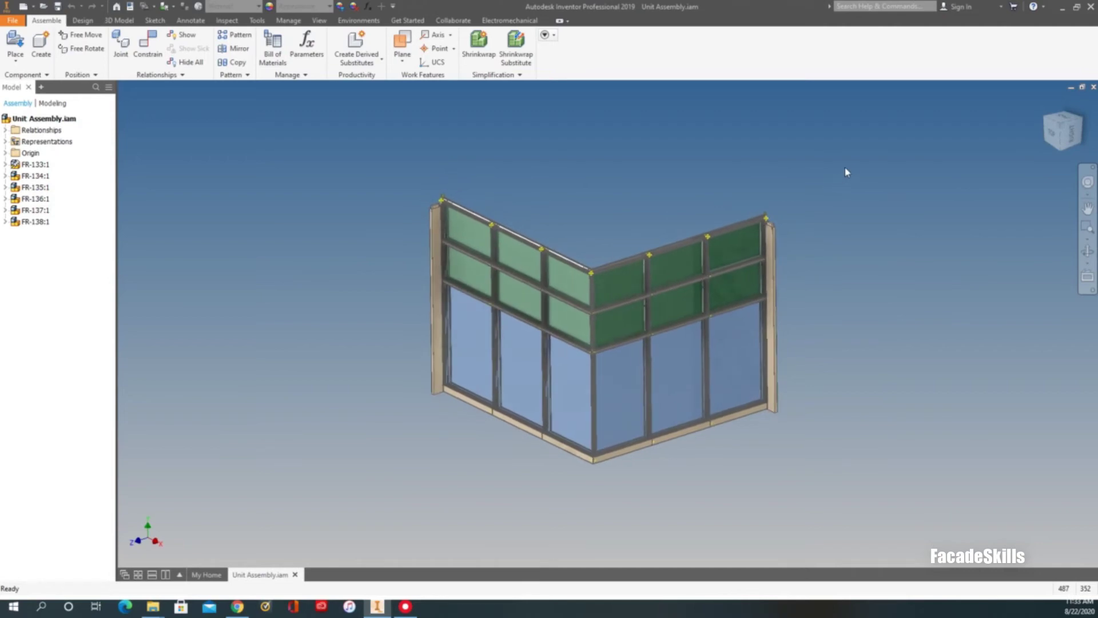
Copy all six frames FR-133 to FR-138, paste them as a second set, and position the set clear above the original
{"action": "left_click_drag", "start_coordinate": [845, 167], "coordinate": [395, 332]}
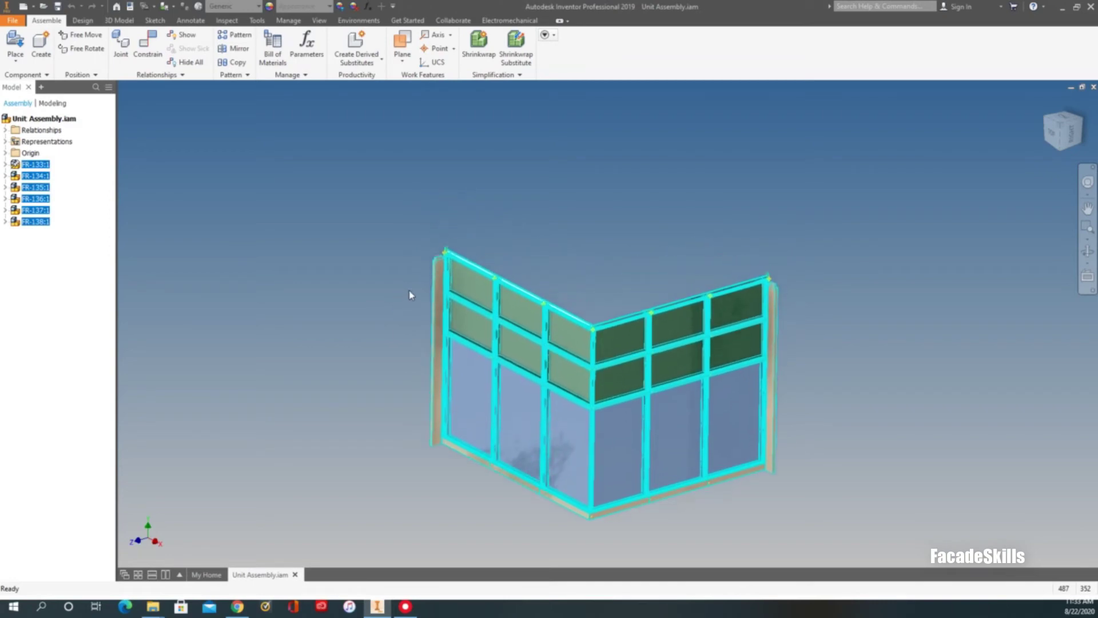
{"action": "right_click", "coordinate": [437, 252]}
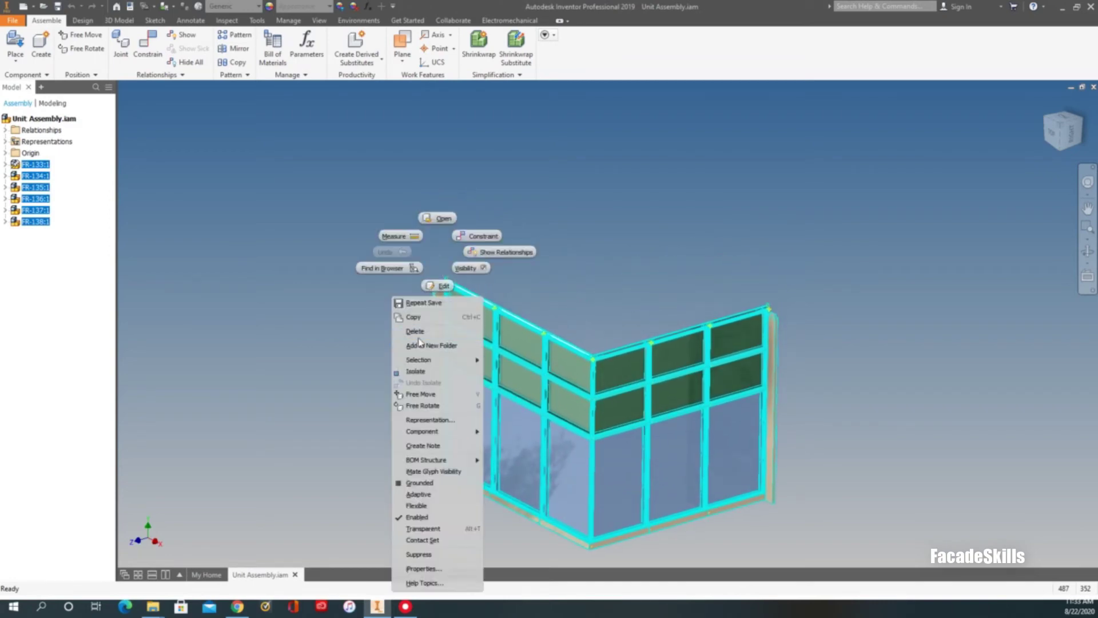
{"action": "left_click", "coordinate": [418, 318]}
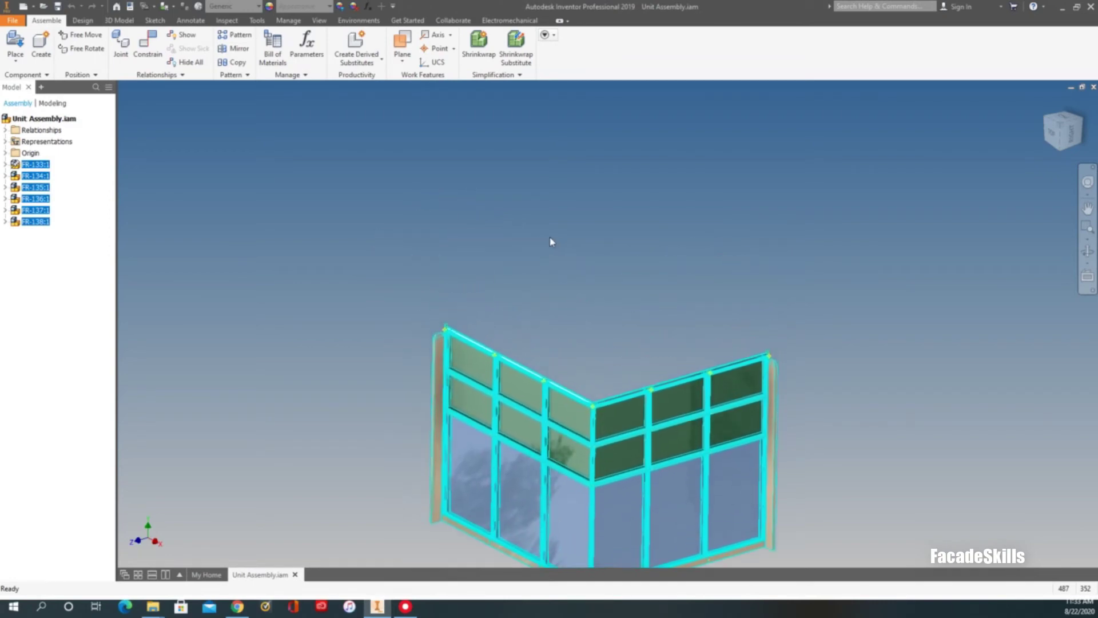
{"action": "left_click", "coordinate": [520, 201]}
{"action": "right_click", "coordinate": [520, 200]}
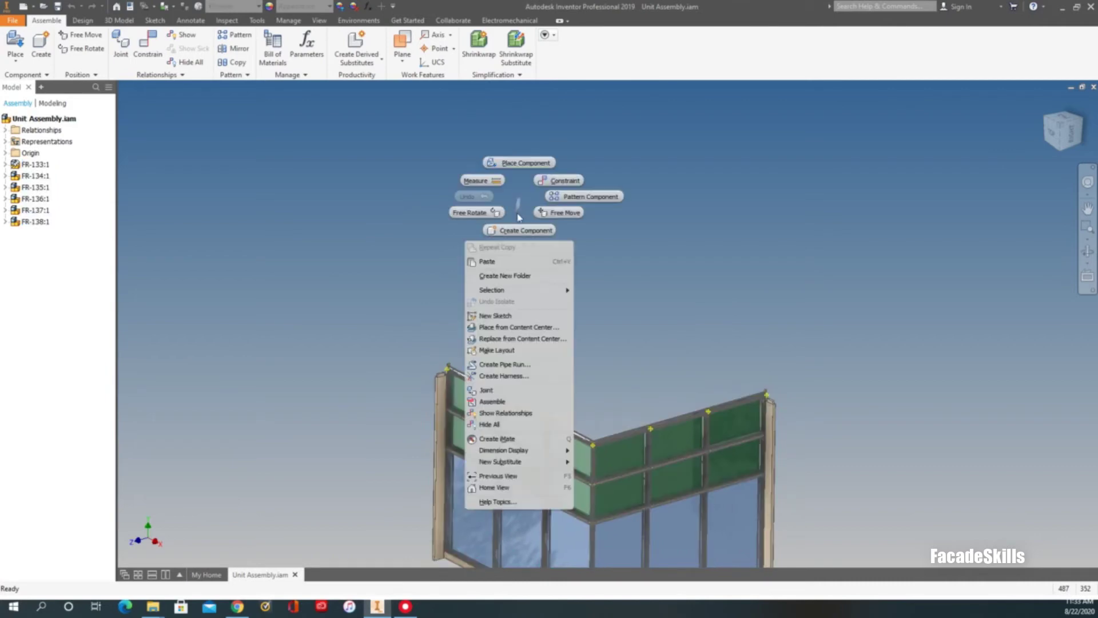
{"action": "left_click", "coordinate": [496, 262]}
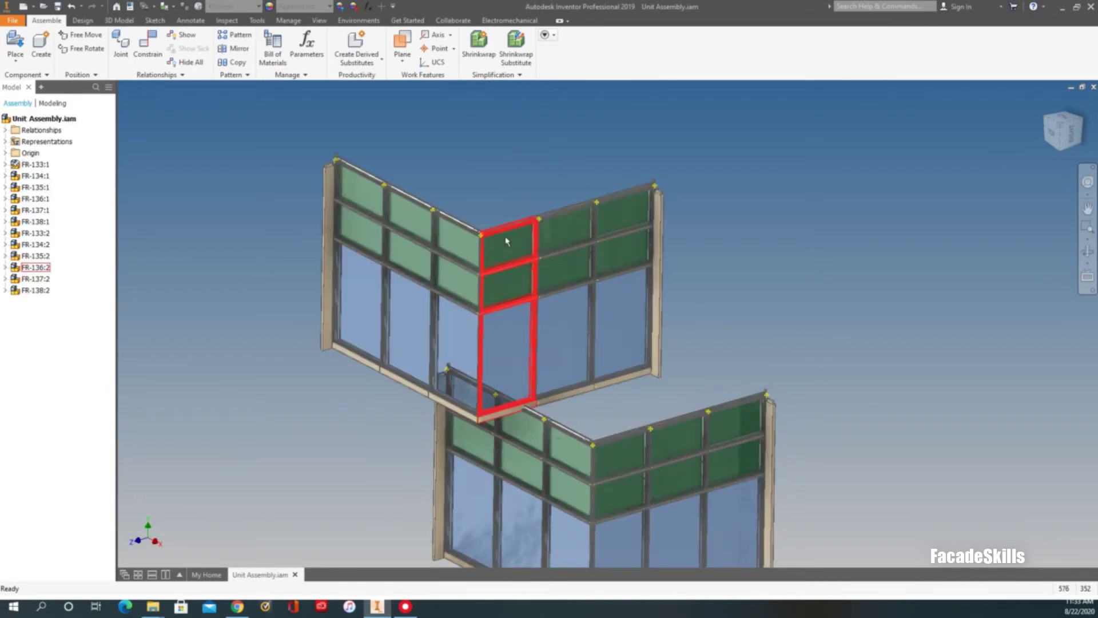
{"action": "left_click_drag", "start_coordinate": [543, 231], "coordinate": [788, 202]}
{"action": "left_click", "coordinate": [860, 235]}
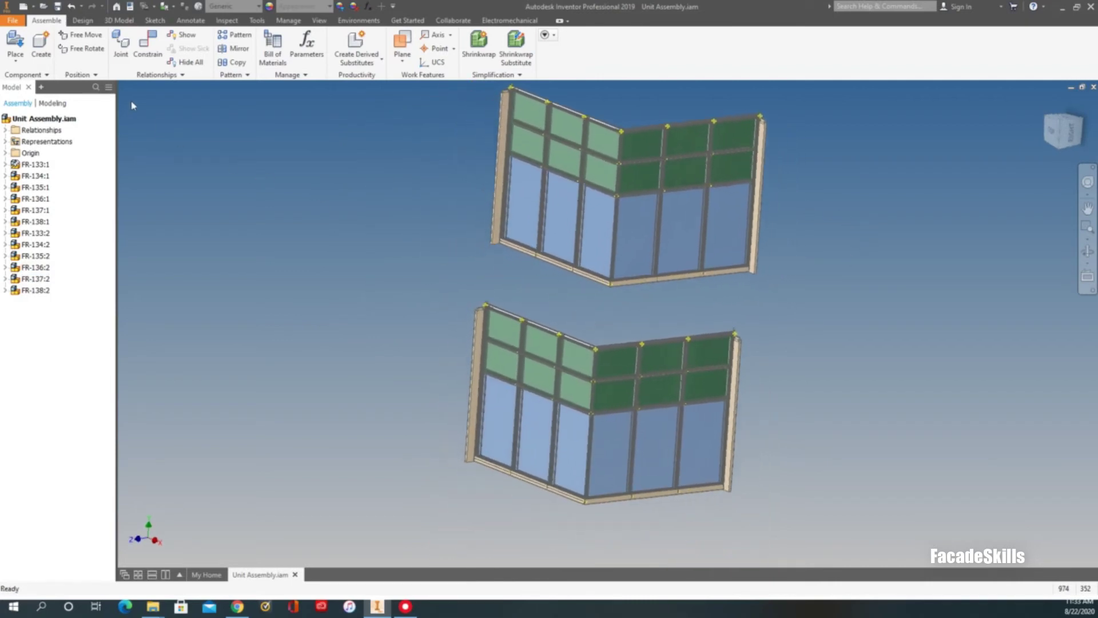
Mate the bottom outer work point of the upper FR-133 to the top outer work point of the lower FR-133 with 0 mm offset
{"action": "left_click", "coordinate": [148, 48]}
{"action": "scroll", "coordinate": [466, 262], "scroll_direction": "up", "scroll_amount": 5}
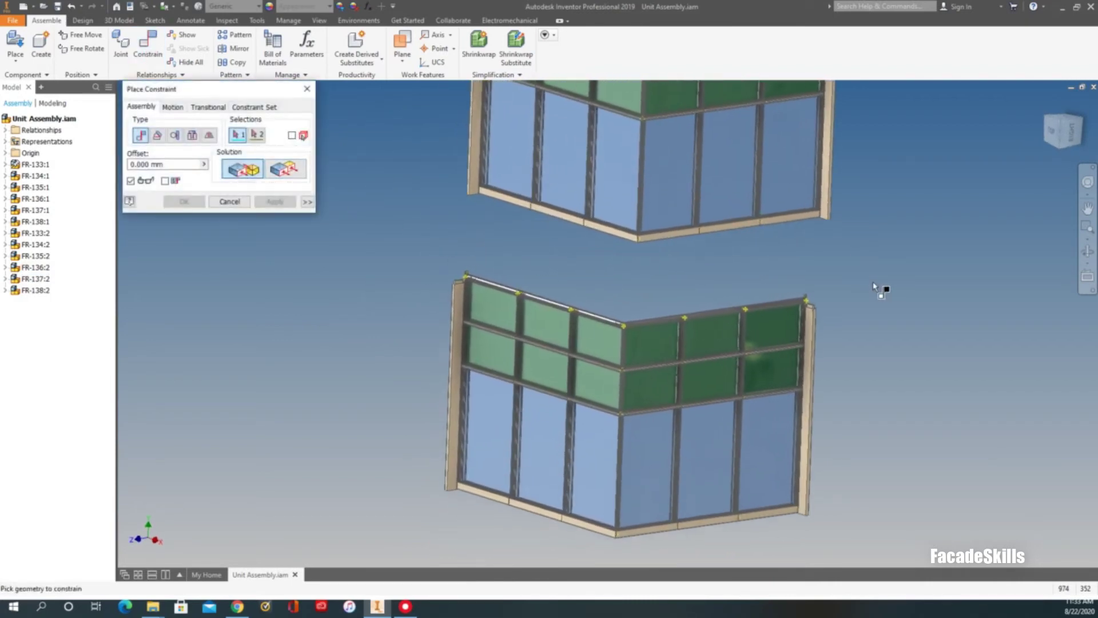
{"action": "scroll", "coordinate": [404, 235], "scroll_direction": "up", "scroll_amount": 8}
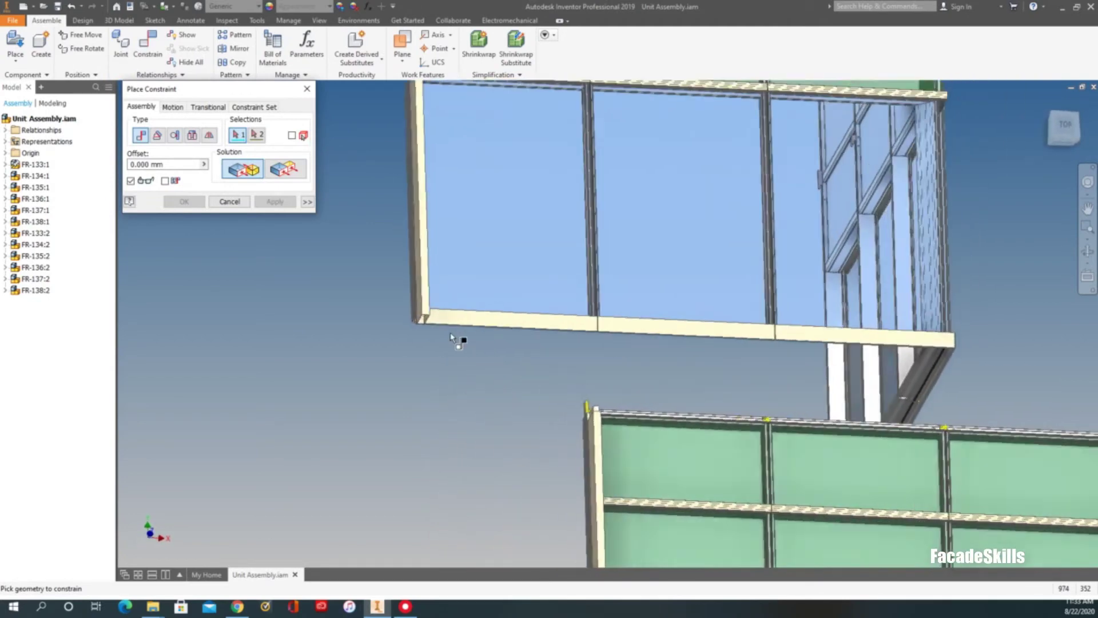
{"action": "scroll", "coordinate": [412, 344], "scroll_direction": "up", "scroll_amount": 8}
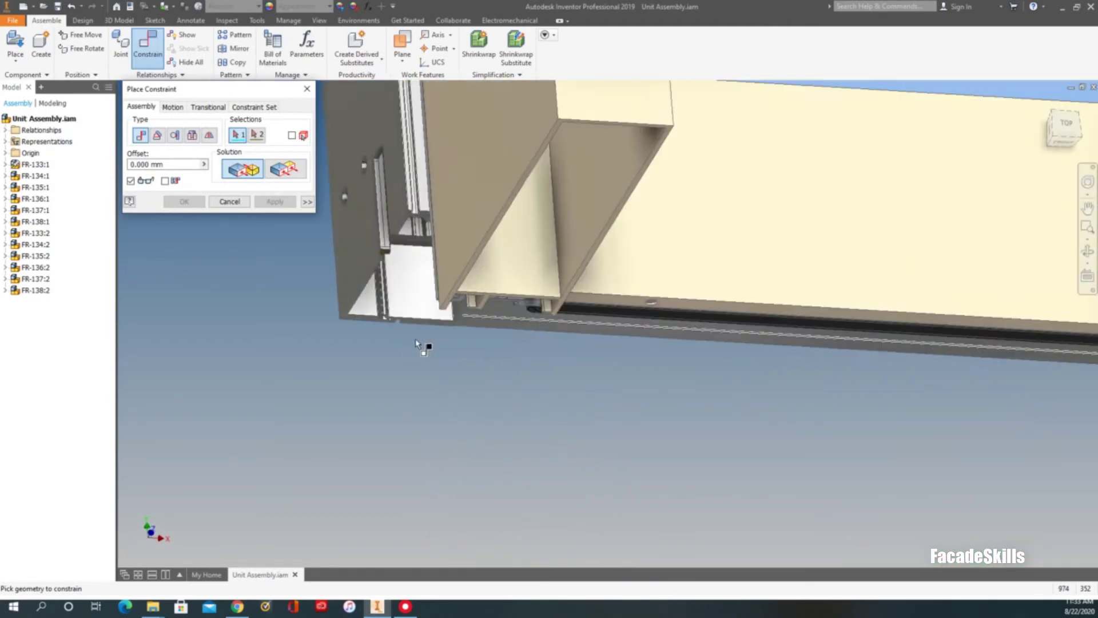
{"action": "middle_click_drag", "start_coordinate": [420, 340], "coordinate": [712, 366], "text": "shift"}
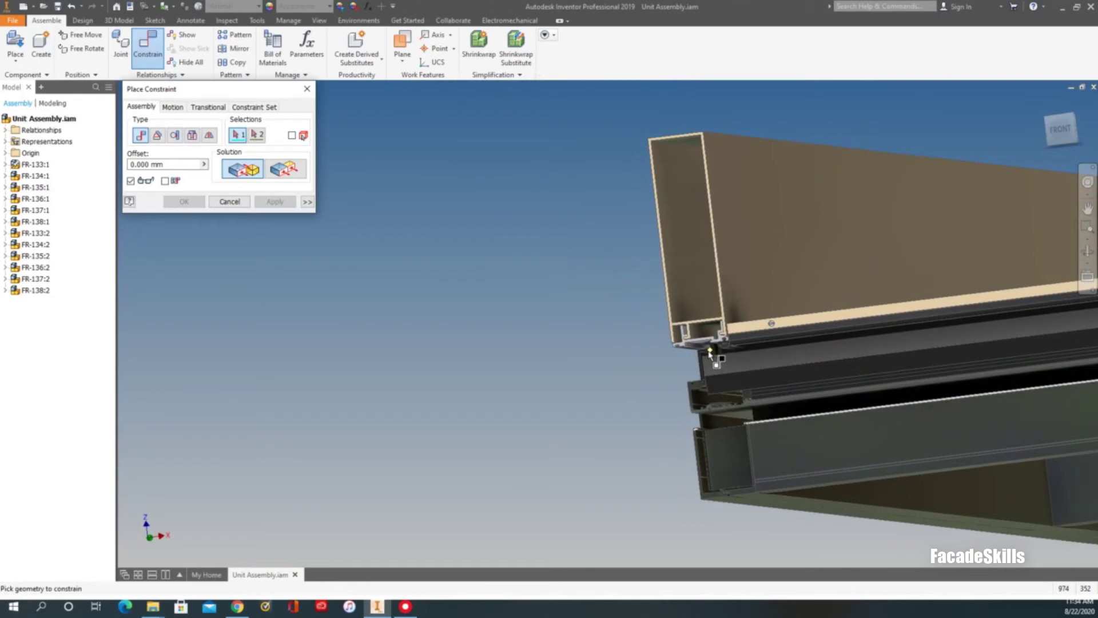
{"action": "left_click", "coordinate": [710, 350]}
{"action": "scroll", "coordinate": [609, 292], "scroll_direction": "down", "scroll_amount": 5}
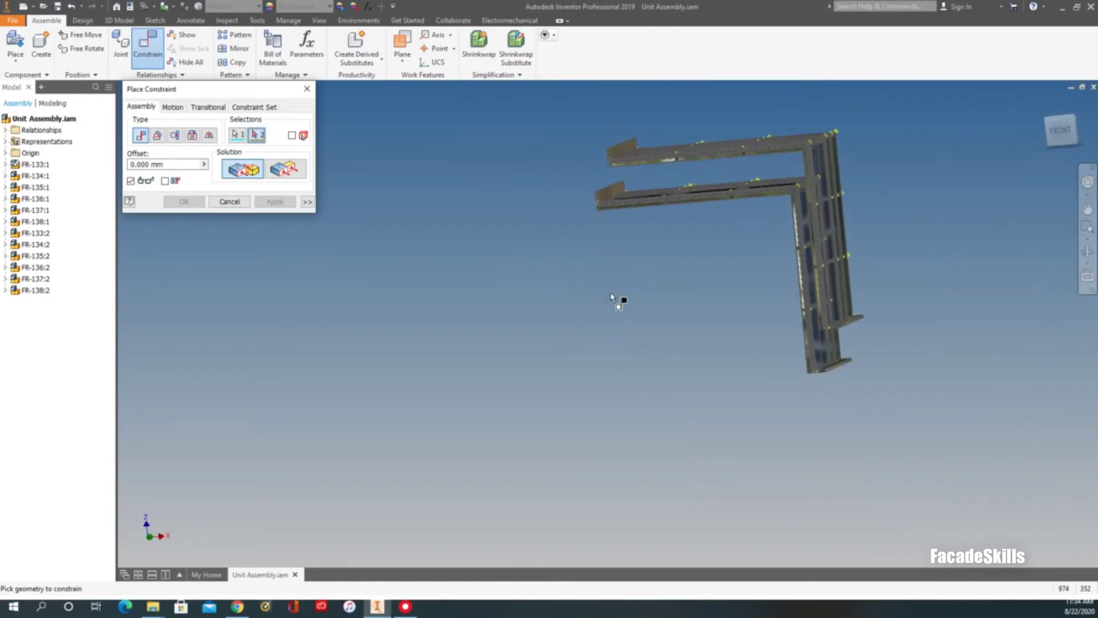
{"action": "middle_click_drag", "start_coordinate": [610, 291], "coordinate": [595, 274], "text": "shift"}
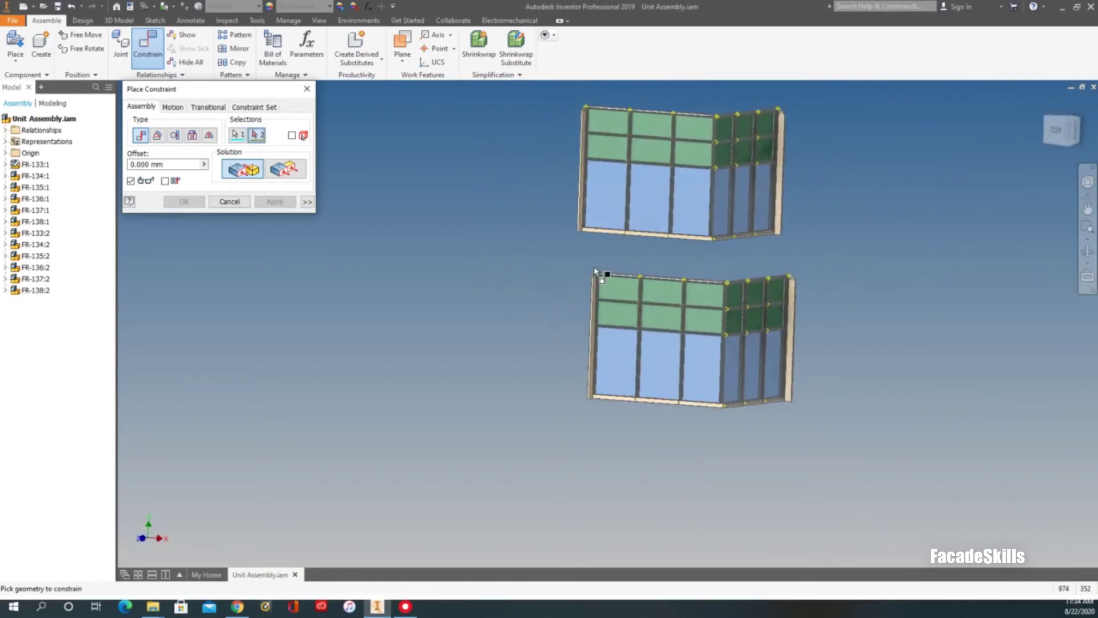
{"action": "scroll", "coordinate": [595, 275], "scroll_direction": "up", "scroll_amount": 6}
{"action": "middle_click_drag", "start_coordinate": [563, 360], "coordinate": [565, 317], "text": "shift"}
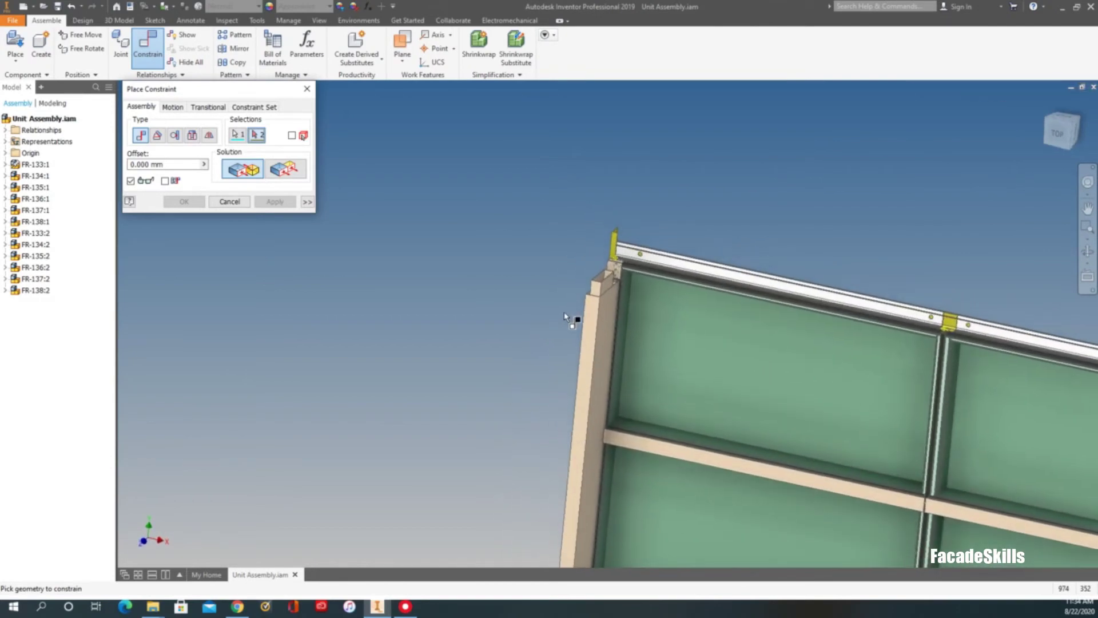
{"action": "left_click", "coordinate": [618, 262]}
{"action": "scroll", "coordinate": [534, 274], "scroll_direction": "down", "scroll_amount": 8}
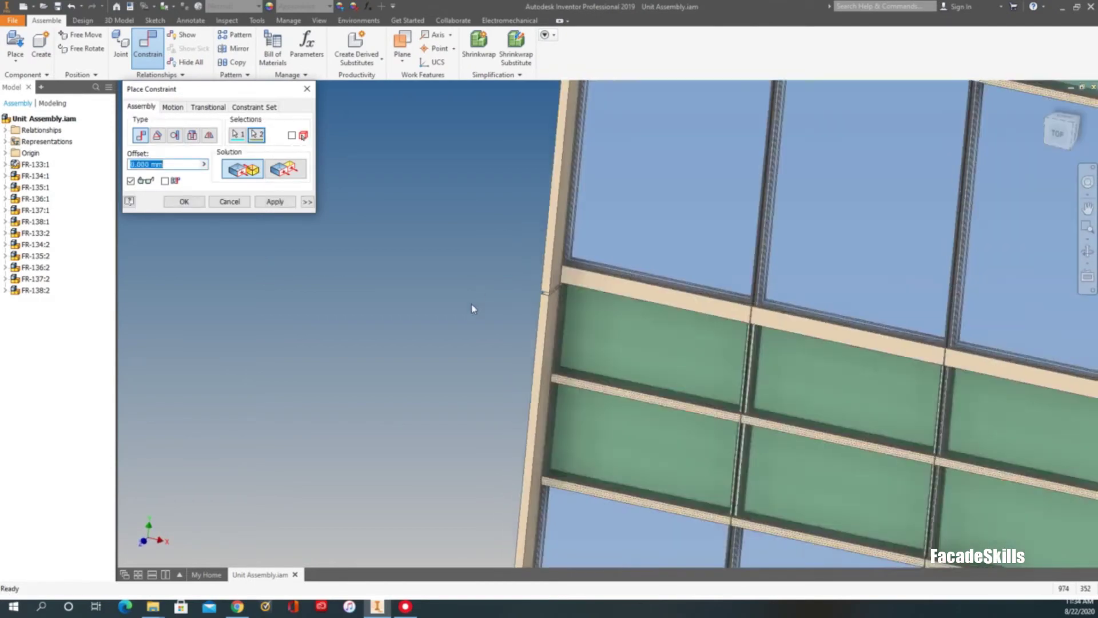
{"action": "scroll", "coordinate": [624, 316], "scroll_direction": "up", "scroll_amount": 3}
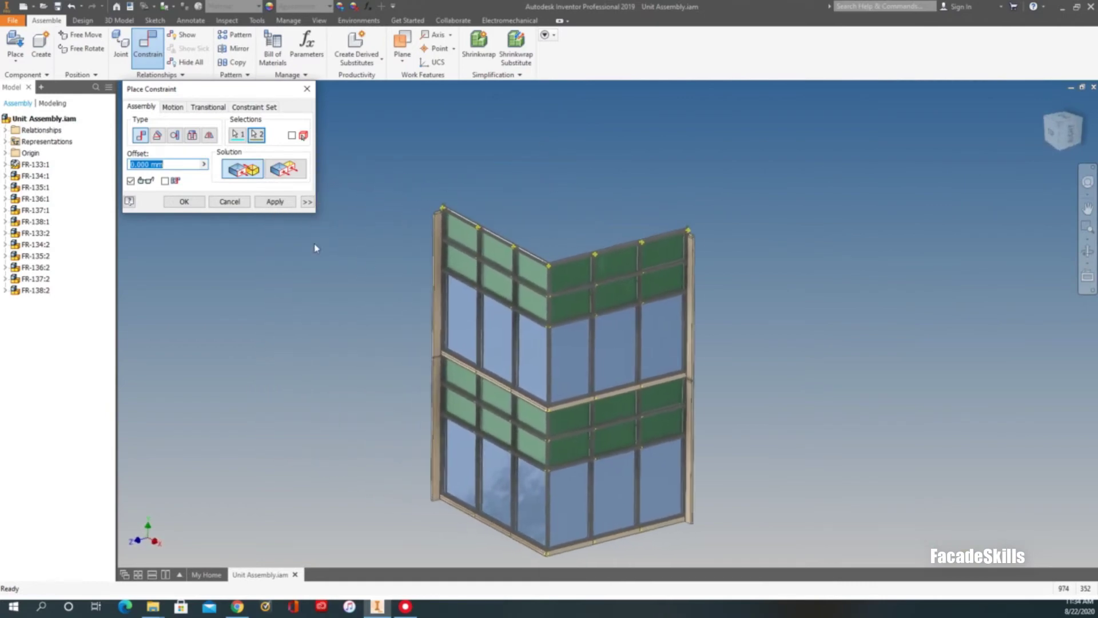
{"action": "left_click", "coordinate": [275, 203]}
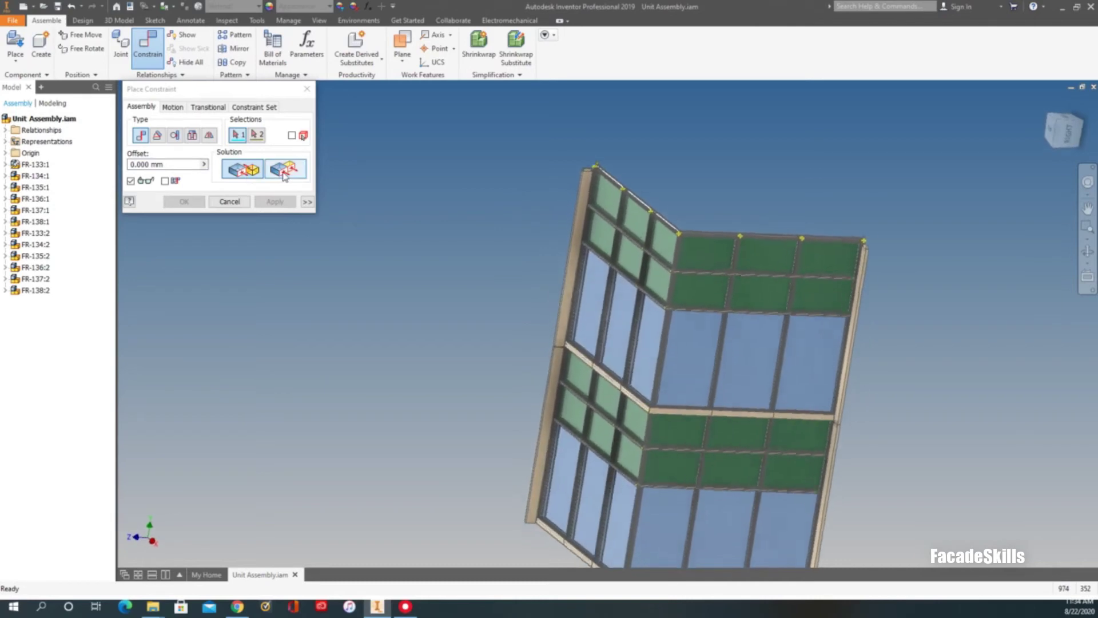
Constrain the end mullion faces of the upper and lower FR-133 with a 0 degree directed angle
{"action": "left_click", "coordinate": [158, 135]}
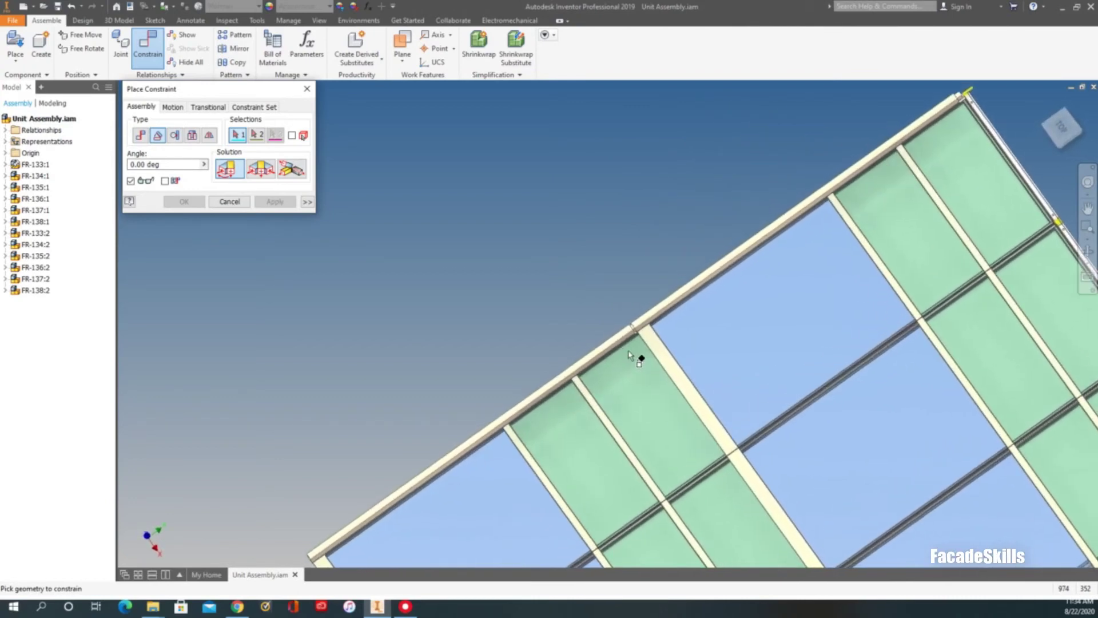
{"action": "left_click", "coordinate": [655, 271]}
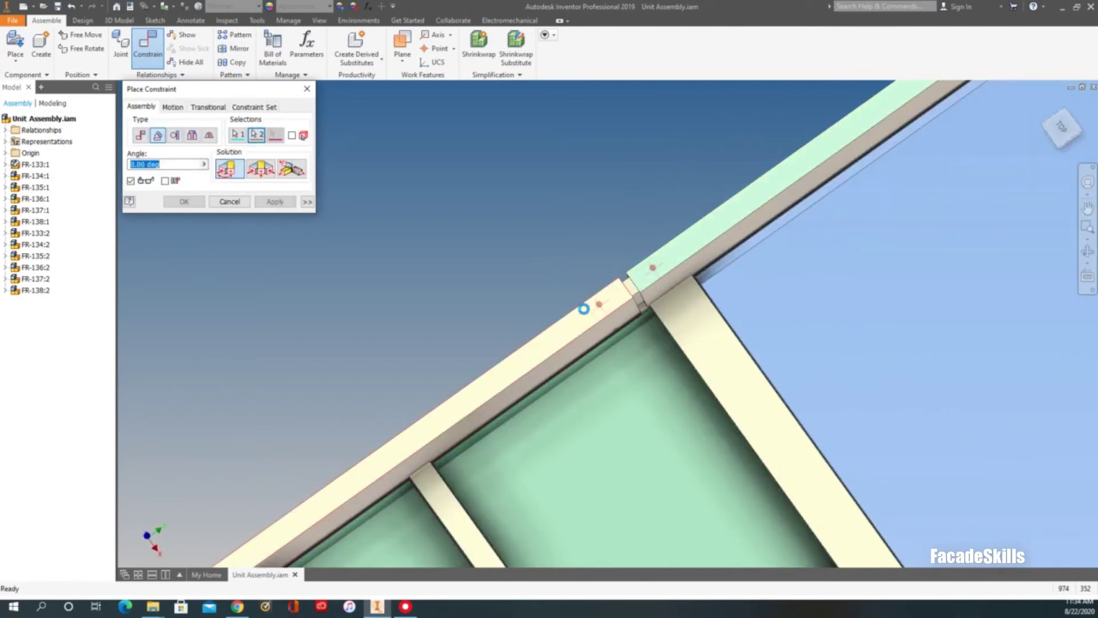
{"action": "left_click", "coordinate": [237, 202]}
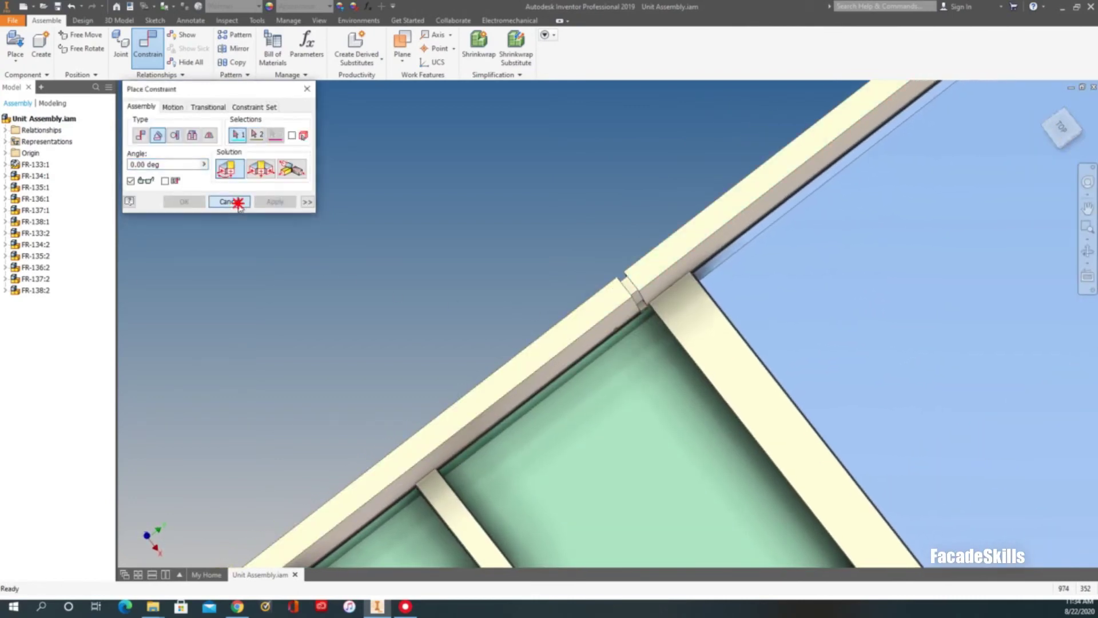
Try moving the upper FR-138 to test the upper level's remaining freedom, and undo the move
{"action": "scroll", "coordinate": [505, 162], "scroll_direction": "down", "scroll_amount": 10}
{"action": "middle_click_drag", "start_coordinate": [505, 162], "coordinate": [590, 222], "text": "shift"}
{"action": "left_click_drag", "start_coordinate": [638, 196], "coordinate": [717, 161]}
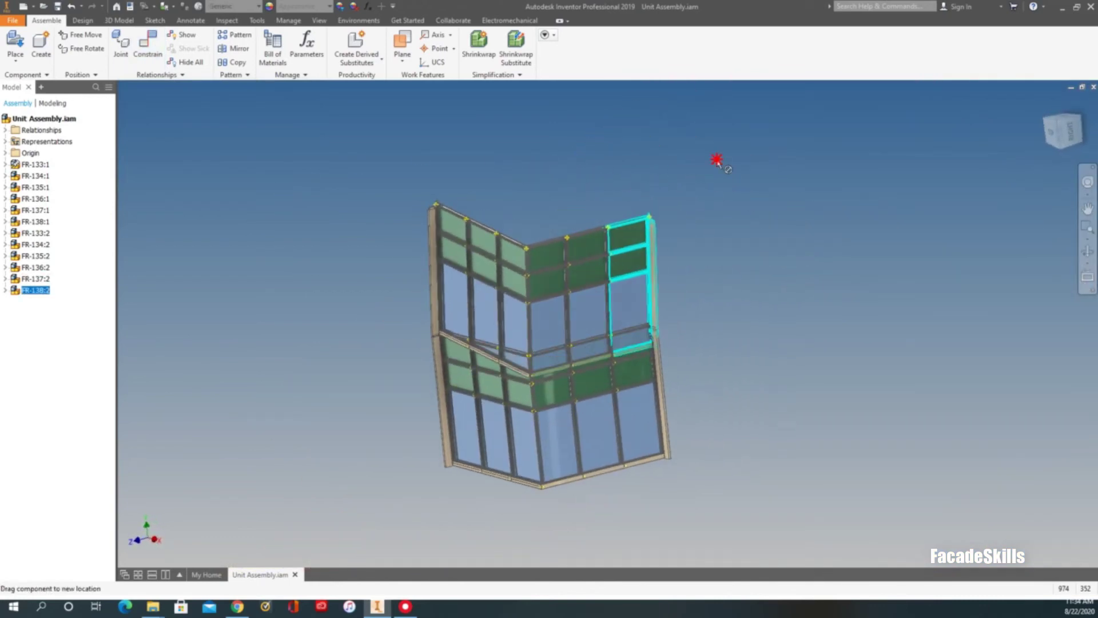
{"action": "key", "text": "ctrl+z"}
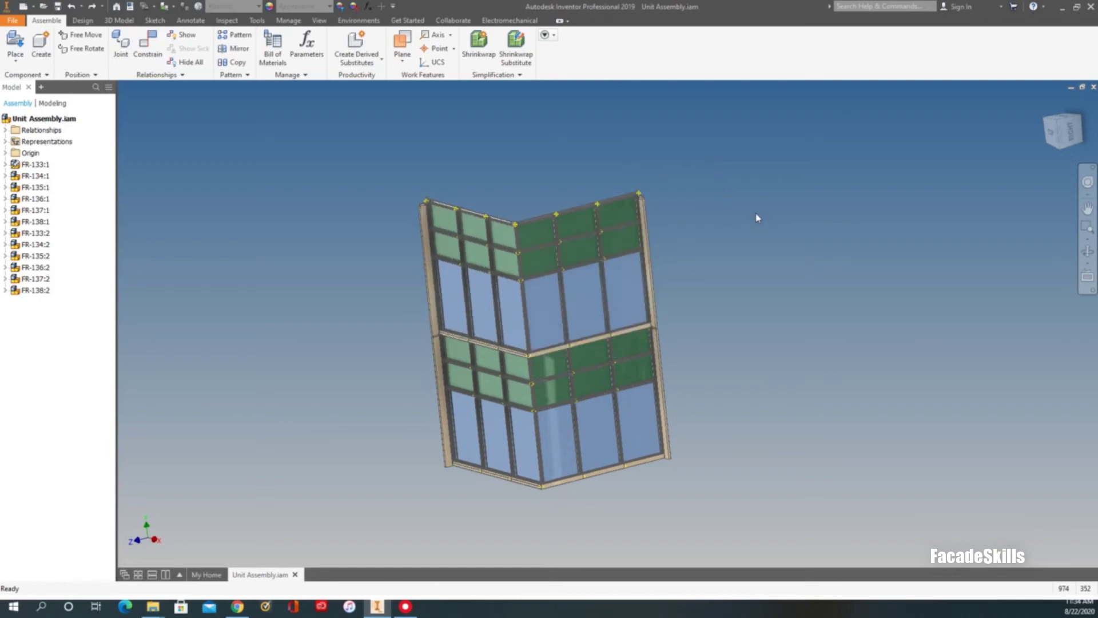
Constrain a second pair of adjoining upper and lower end mullion faces with a 0 degree directed angle
{"action": "middle_click_drag", "start_coordinate": [764, 218], "coordinate": [681, 208], "text": "shift"}
{"action": "left_click", "coordinate": [152, 60]}
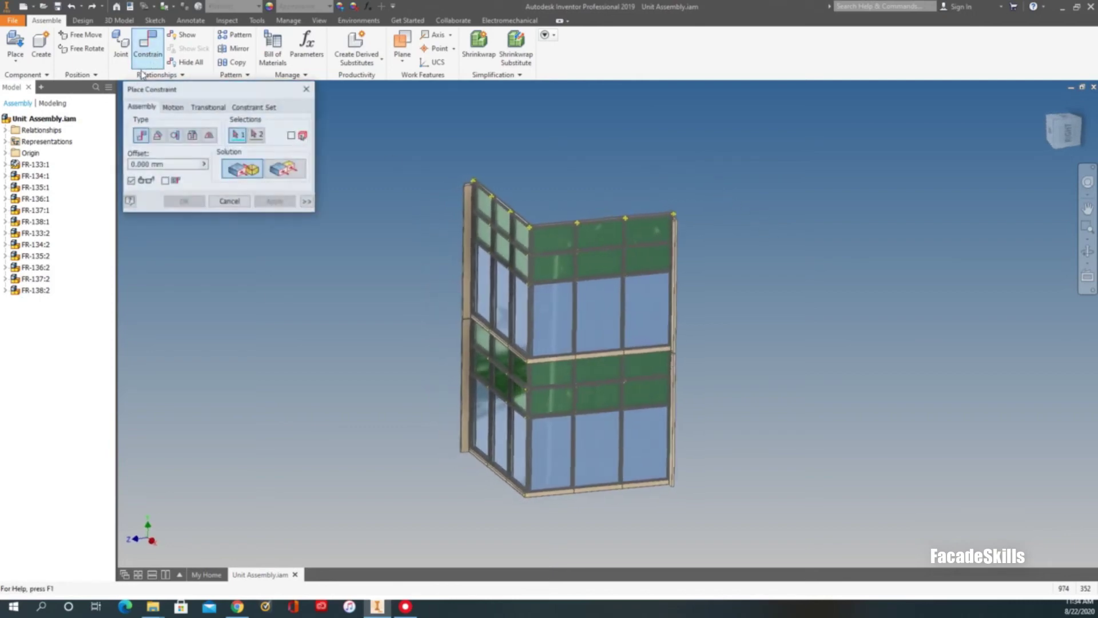
{"action": "left_click", "coordinate": [156, 136]}
{"action": "middle_click_drag", "start_coordinate": [675, 297], "coordinate": [515, 321], "text": "shift"}
{"action": "scroll", "coordinate": [456, 287], "scroll_direction": "up", "scroll_amount": 6}
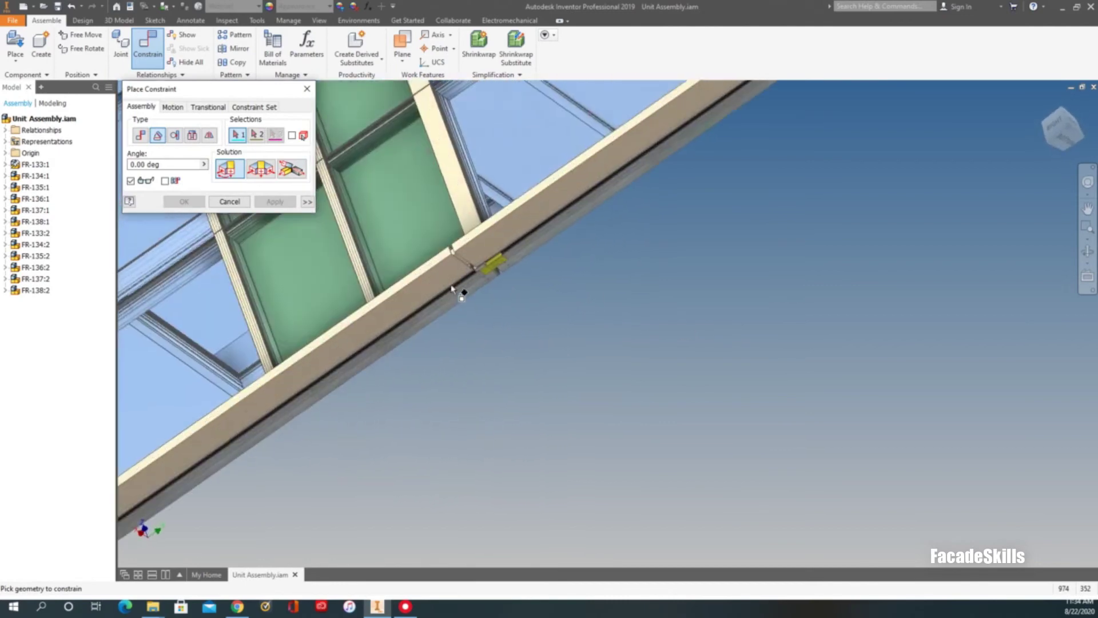
{"action": "left_click", "coordinate": [472, 239]}
{"action": "left_click", "coordinate": [453, 252]}
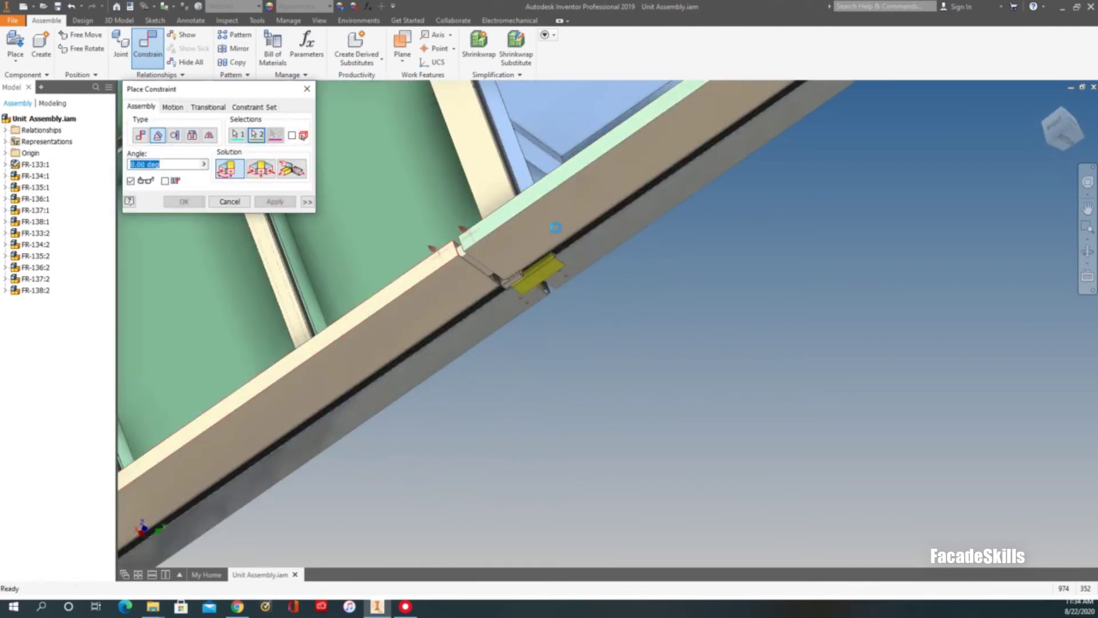
{"action": "left_click", "coordinate": [230, 202]}
Test whether the upper level still moves and examine the stacked levels around the corner and at their joint
{"action": "scroll", "coordinate": [642, 273], "scroll_direction": "down", "scroll_amount": 10}
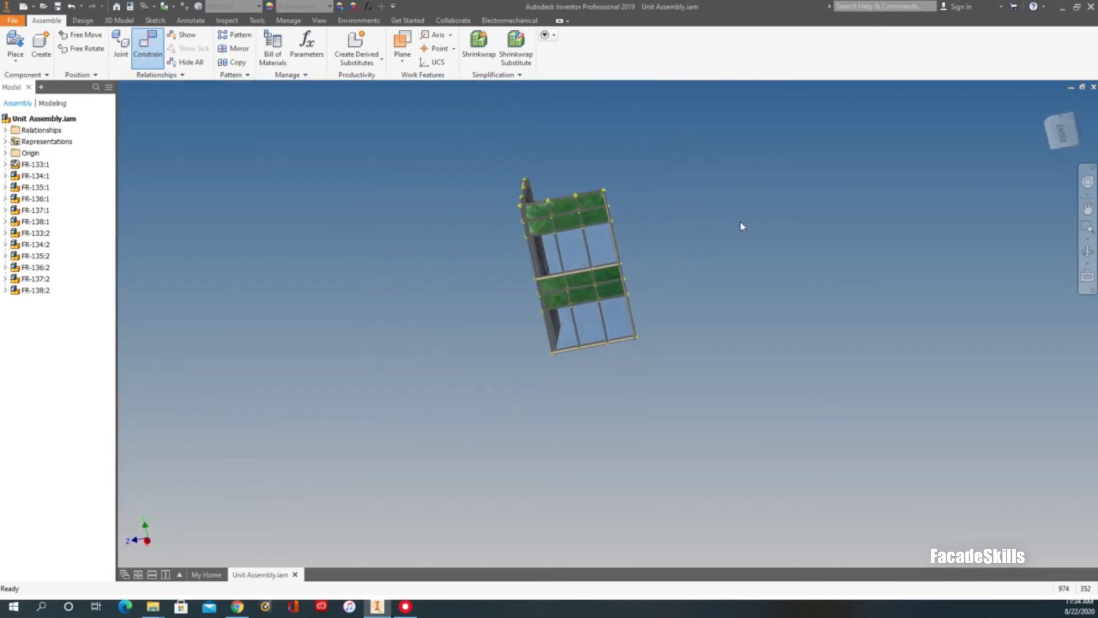
{"action": "middle_click_drag", "start_coordinate": [742, 227], "coordinate": [728, 206], "text": "shift"}
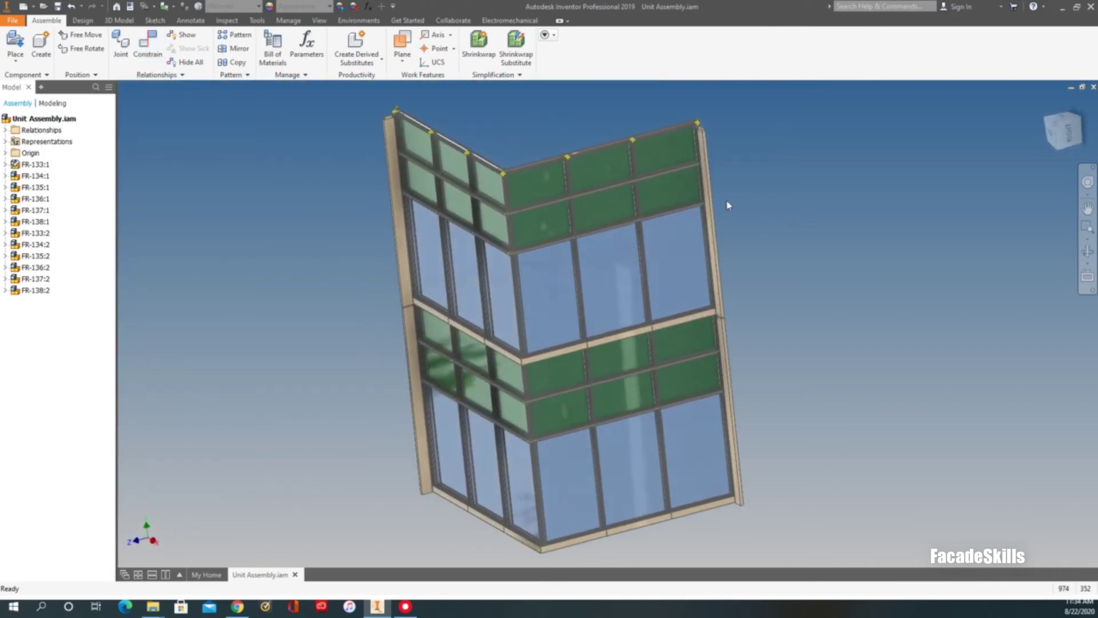
{"action": "left_click_drag", "start_coordinate": [701, 174], "coordinate": [804, 355]}
{"action": "left_click", "coordinate": [838, 326]}
{"action": "scroll", "coordinate": [841, 327], "scroll_direction": "down", "scroll_amount": 3}
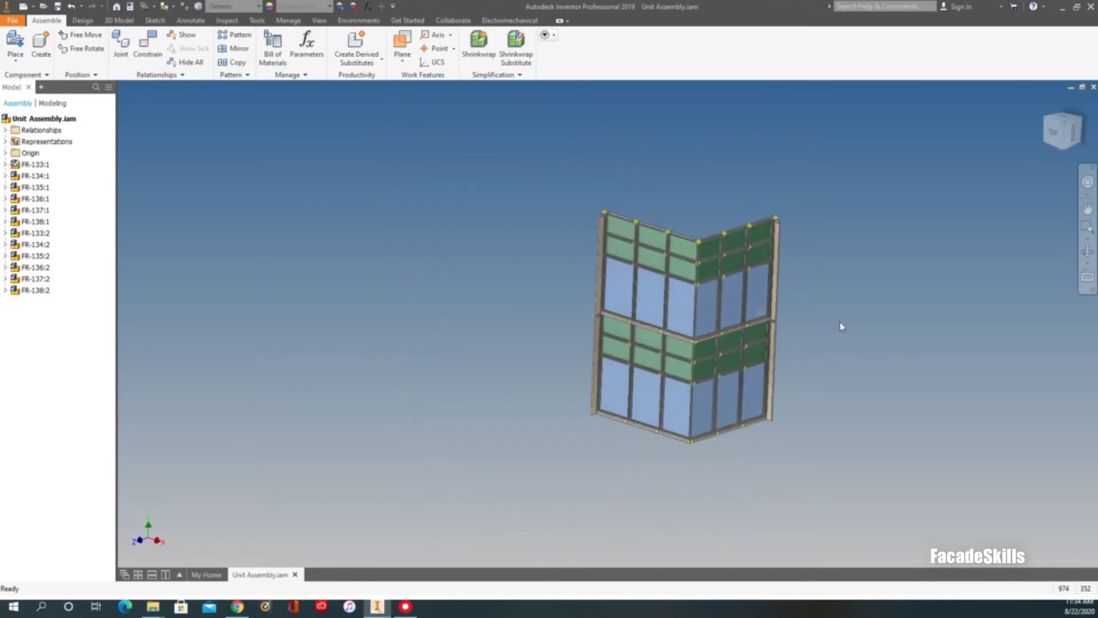
{"action": "scroll", "coordinate": [841, 326], "scroll_direction": "up", "scroll_amount": 2}
{"action": "middle_click_drag", "start_coordinate": [842, 326], "coordinate": [836, 362], "text": "shift"}
{"action": "scroll", "coordinate": [615, 137], "scroll_direction": "up", "scroll_amount": 5}
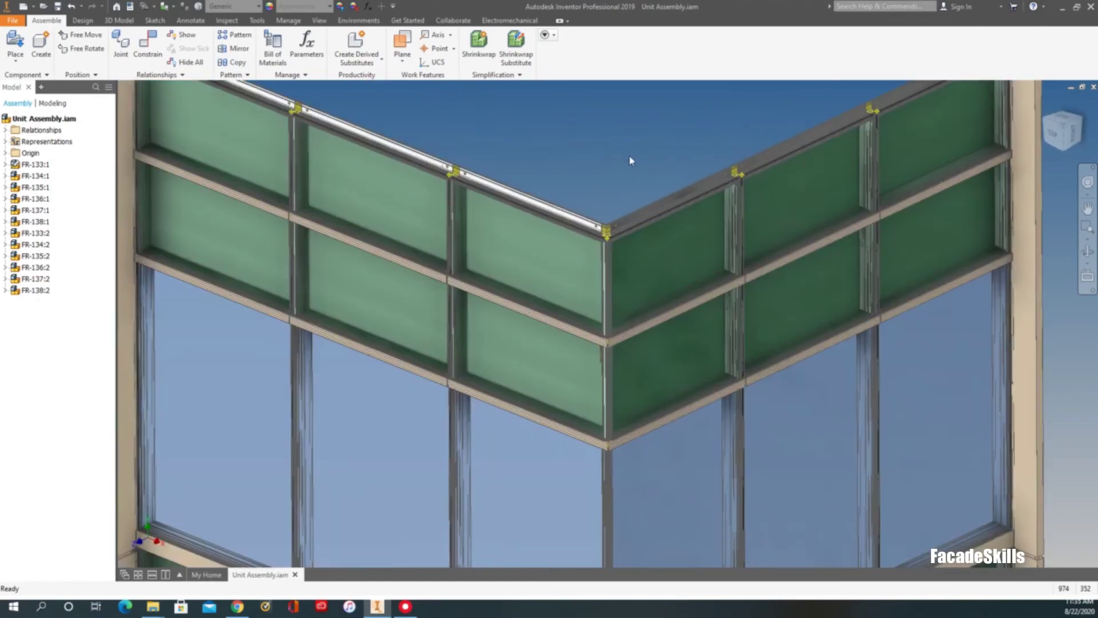
{"action": "middle_click_drag", "start_coordinate": [632, 161], "coordinate": [401, 317], "text": "shift"}
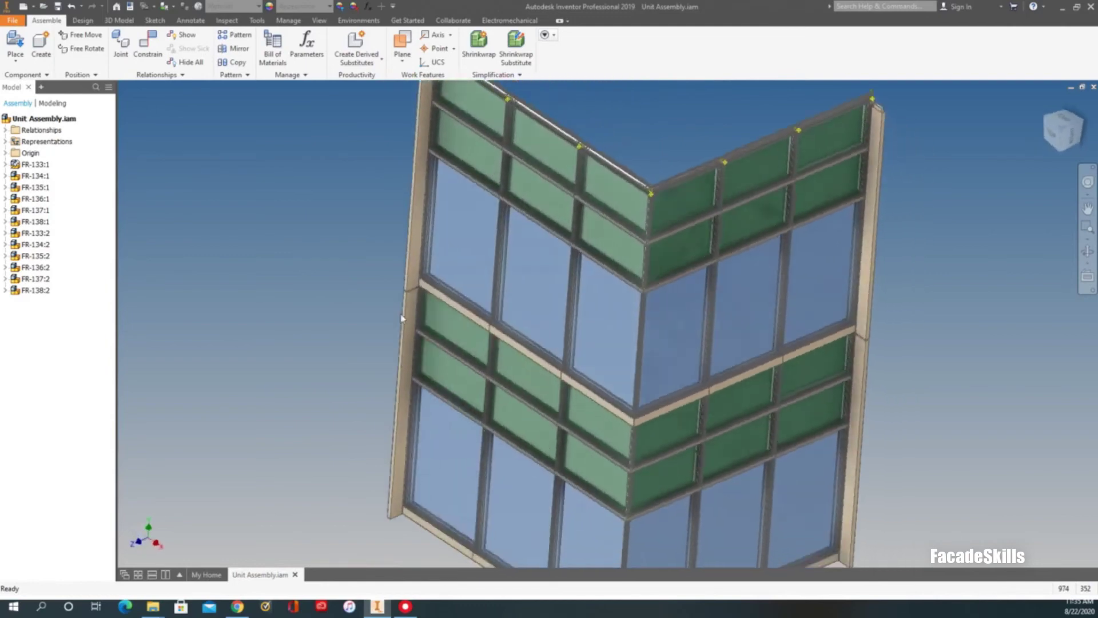
{"action": "key", "text": "F6"}
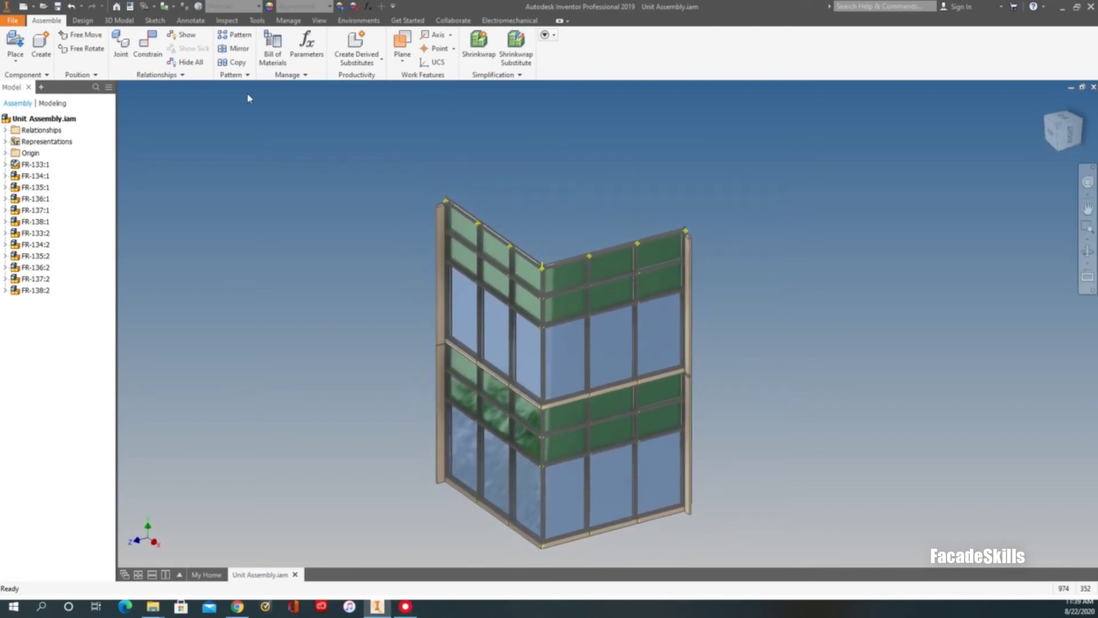
Pattern the six upper frames FR-133 to FR-138 vertically as a rectangular pattern with count 5 and spacing 3657.6 mm
{"action": "left_click", "coordinate": [242, 36]}
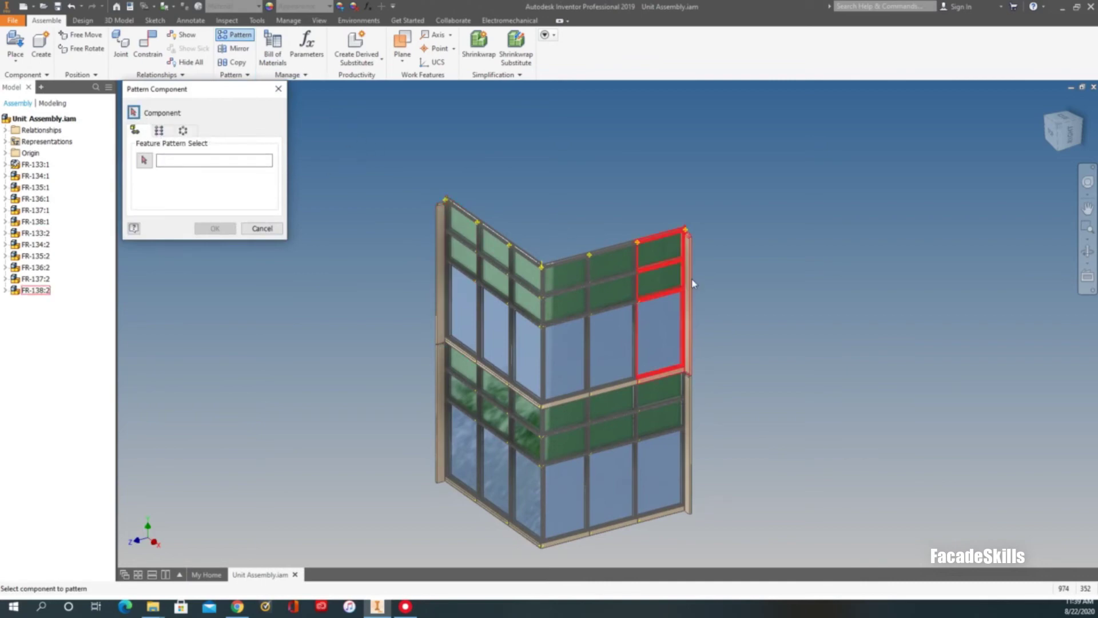
{"action": "left_click", "coordinate": [664, 253]}
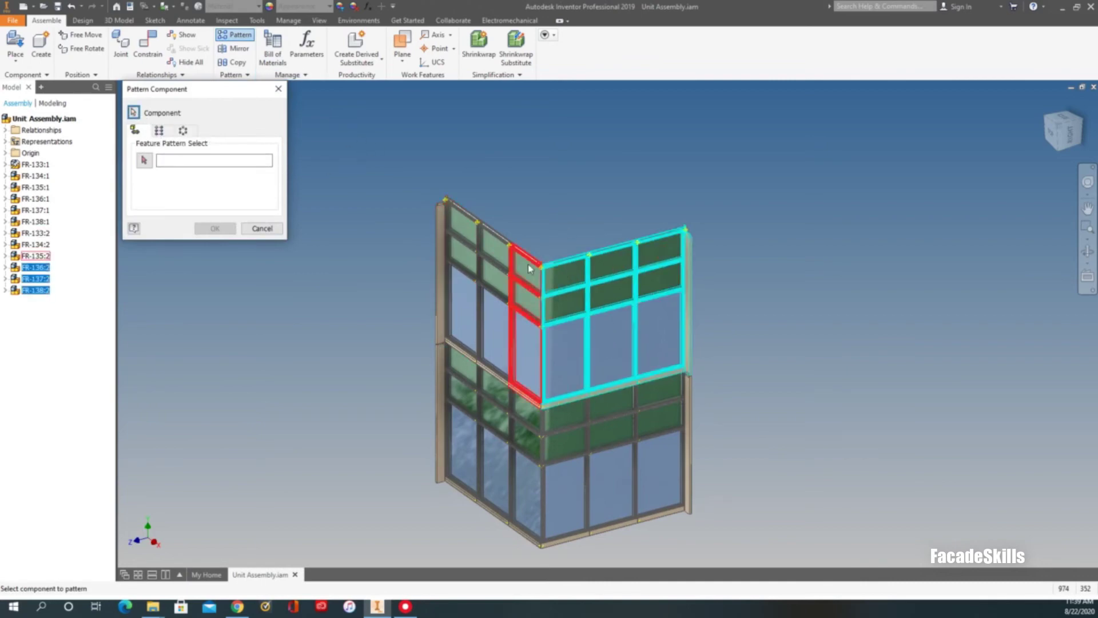
{"action": "left_click", "coordinate": [486, 256]}
{"action": "left_click", "coordinate": [449, 269]}
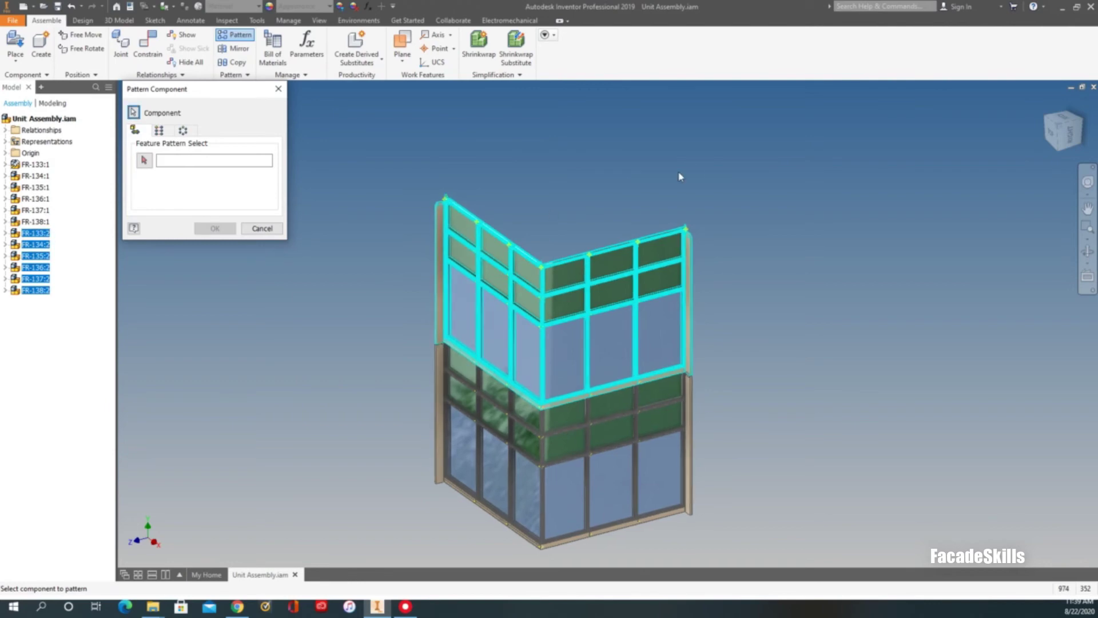
{"action": "left_click", "coordinate": [160, 133]}
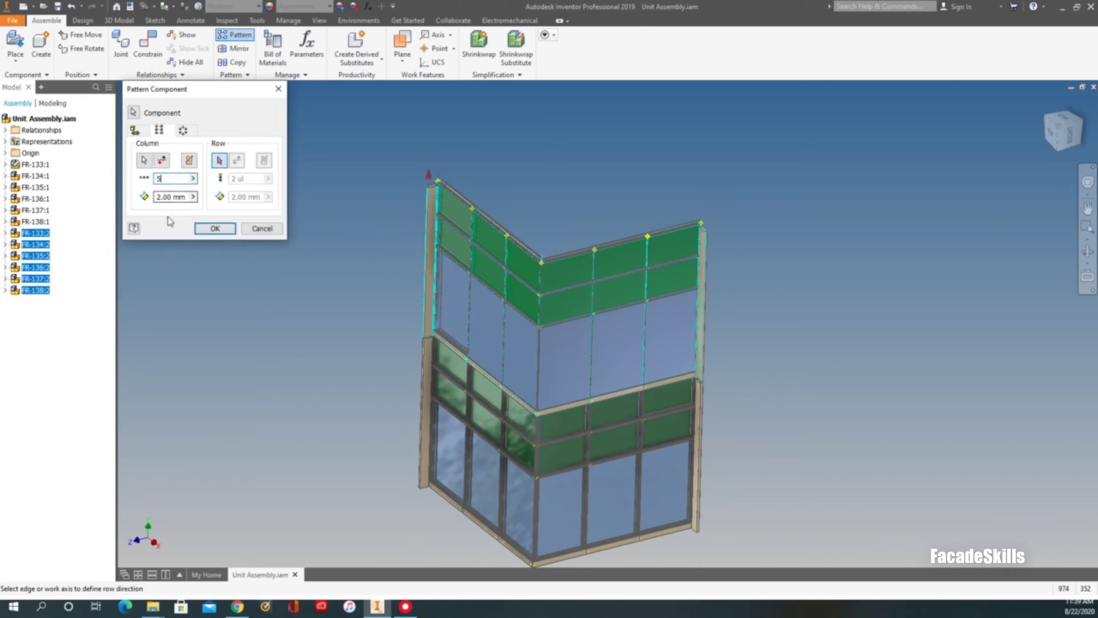
{"action": "left_click", "coordinate": [172, 197]}
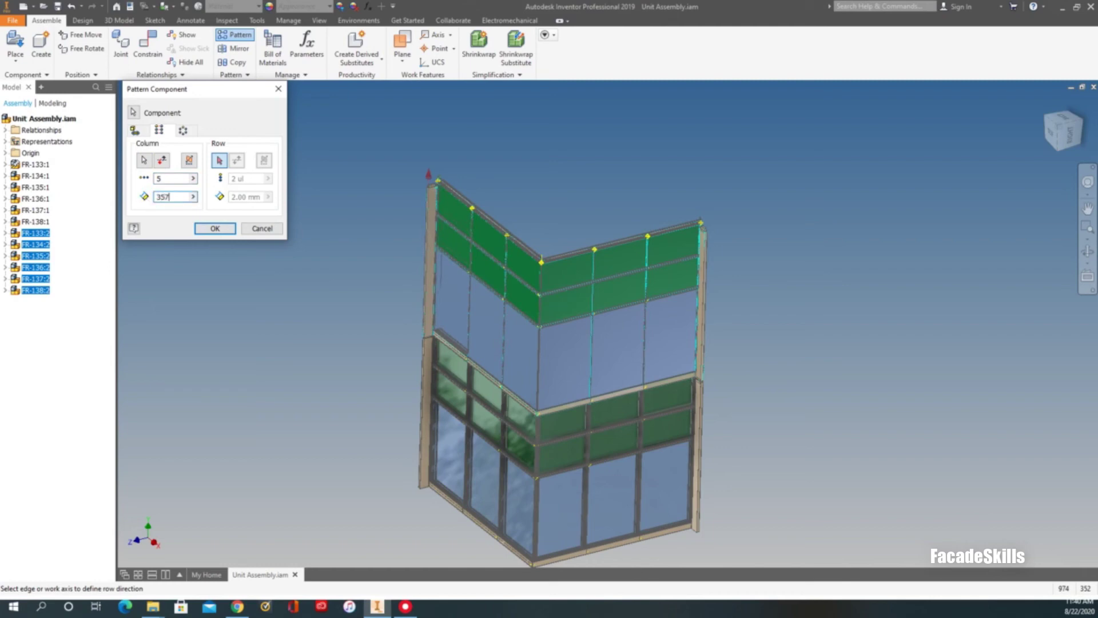
{"action": "type", "text": "3"}
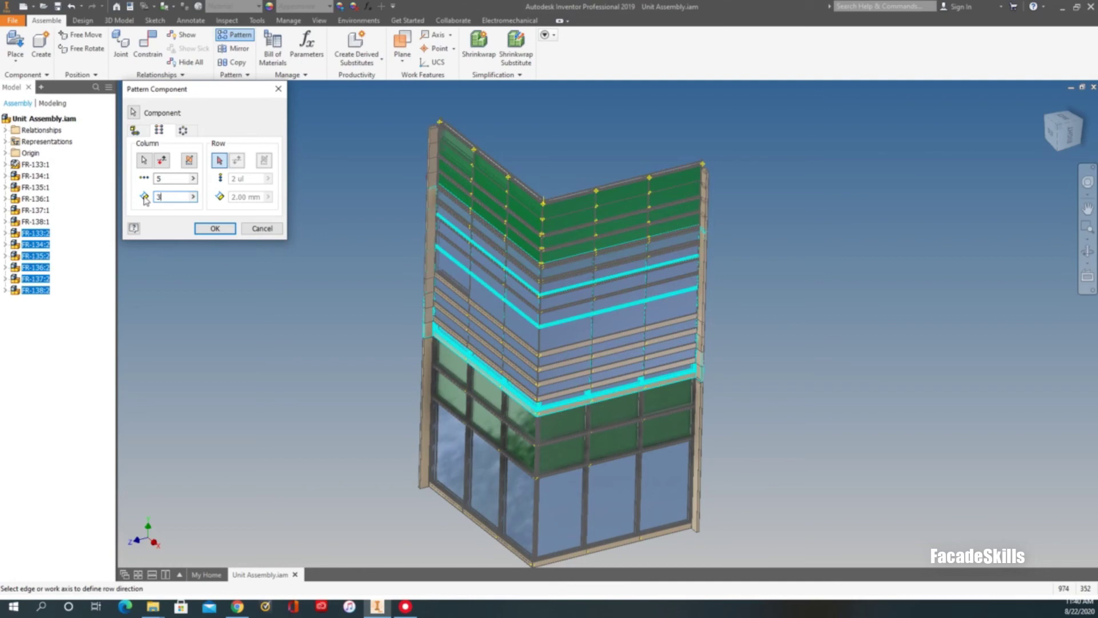
{"action": "type", "text": "57.657.6"}
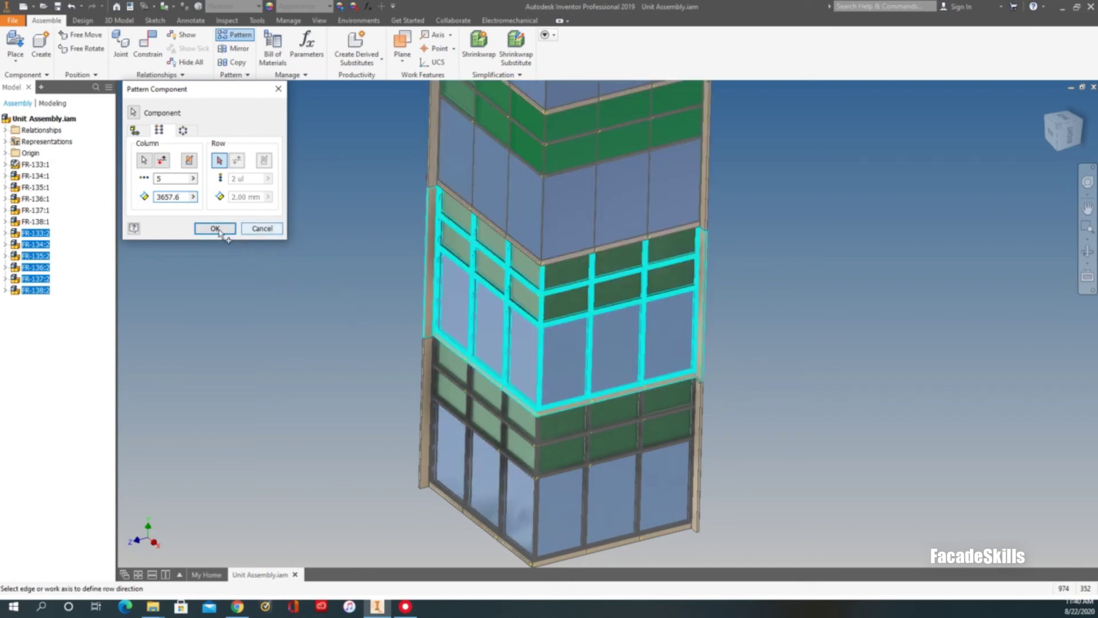
{"action": "left_click", "coordinate": [215, 228]}
Bring the whole patterned tower into view and switch the view projection to Perspective
{"action": "scroll", "coordinate": [270, 295], "scroll_direction": "down", "scroll_amount": 5}
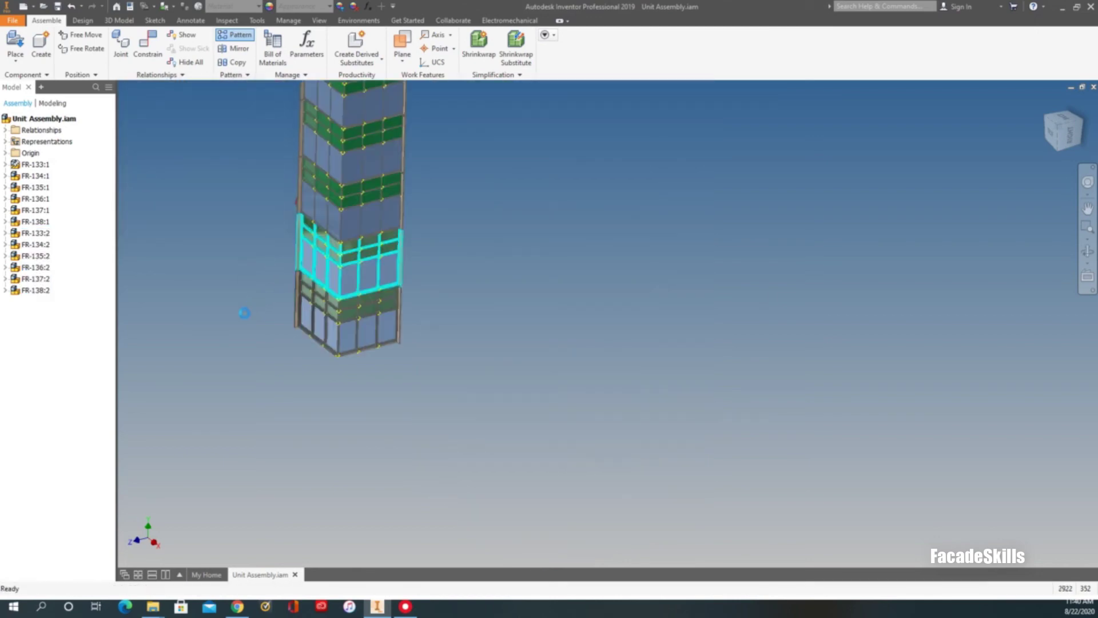
{"action": "scroll", "coordinate": [407, 373], "scroll_direction": "down", "scroll_amount": 3}
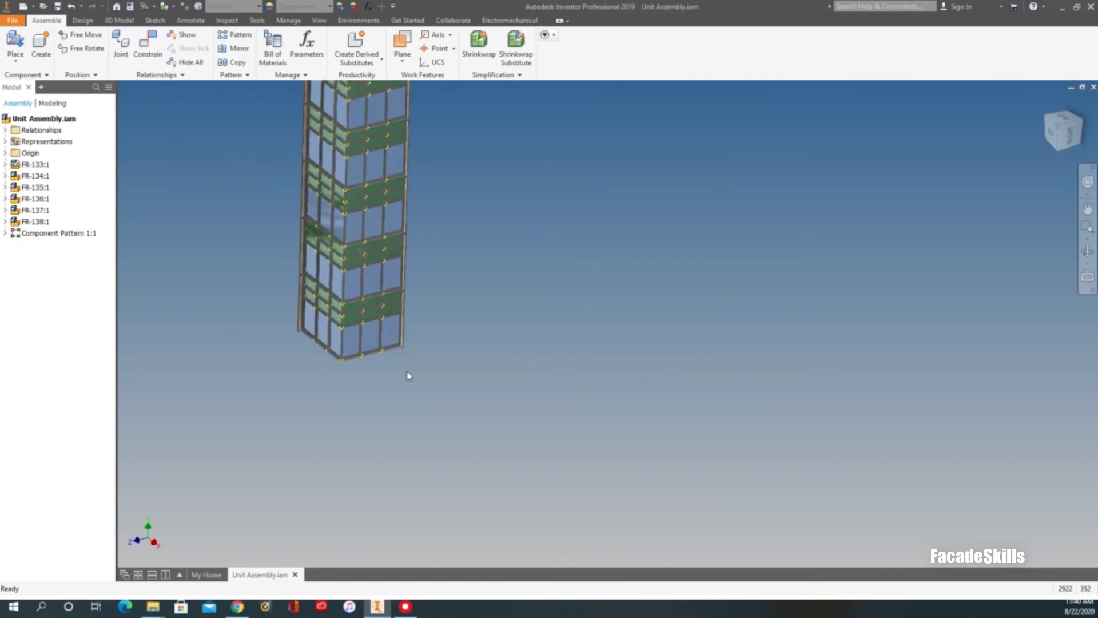
{"action": "middle_click_drag", "start_coordinate": [448, 354], "coordinate": [483, 451]}
{"action": "scroll", "coordinate": [511, 371], "scroll_direction": "up", "scroll_amount": 3}
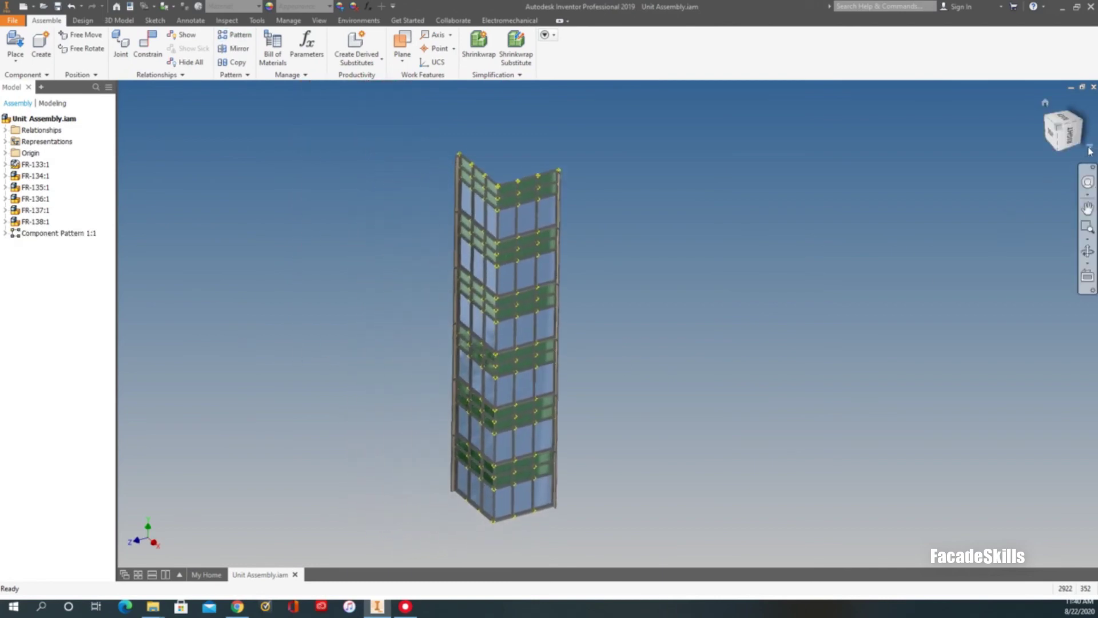
{"action": "left_click", "coordinate": [1091, 153]}
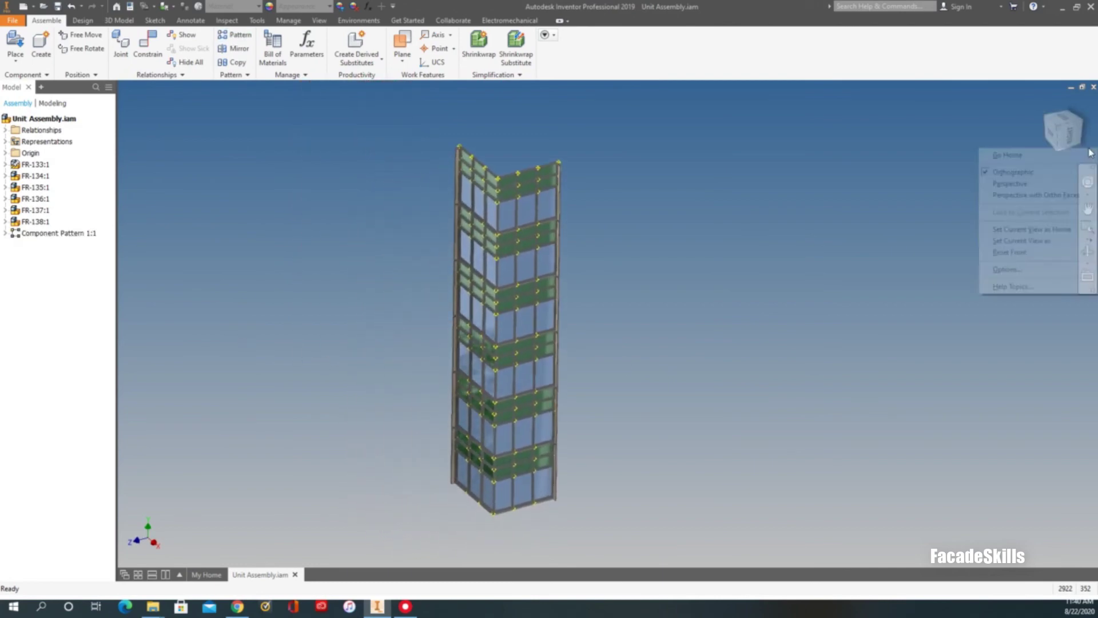
{"action": "left_click", "coordinate": [1017, 186]}
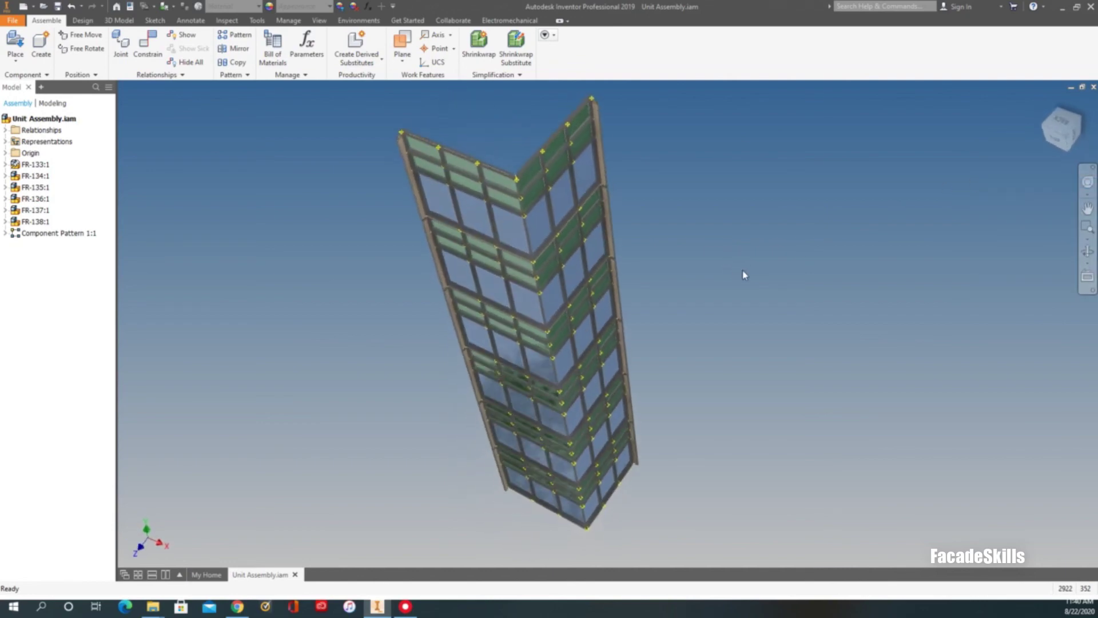
Inspect the patterned tower's corner panels and full height from several angles
{"action": "middle_click_drag", "start_coordinate": [742, 275], "coordinate": [609, 372], "text": "shift"}
{"action": "scroll", "coordinate": [609, 372], "scroll_direction": "up", "scroll_amount": 3}
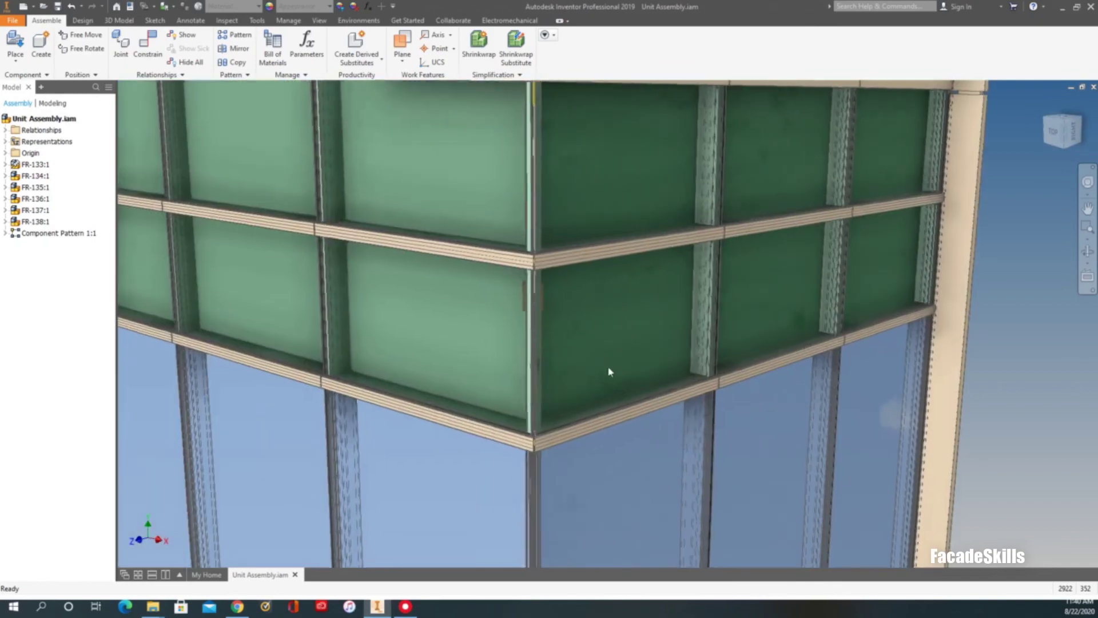
{"action": "scroll", "coordinate": [608, 372], "scroll_direction": "down", "scroll_amount": 3}
{"action": "middle_click_drag", "start_coordinate": [740, 373], "coordinate": [906, 365], "text": "shift"}
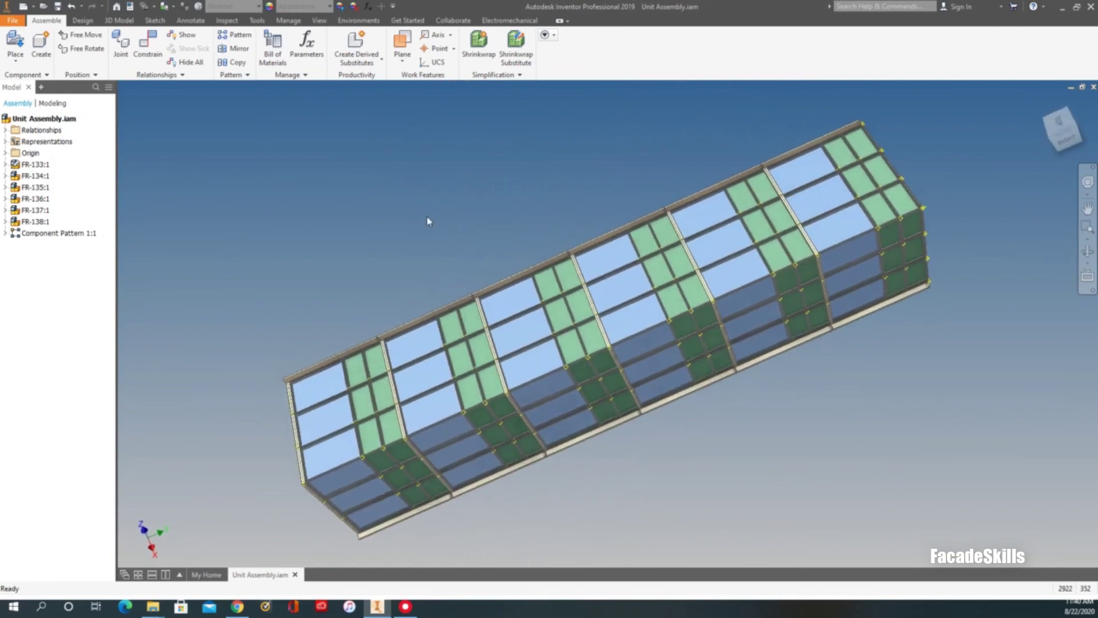
{"action": "left_click", "coordinate": [414, 222]}
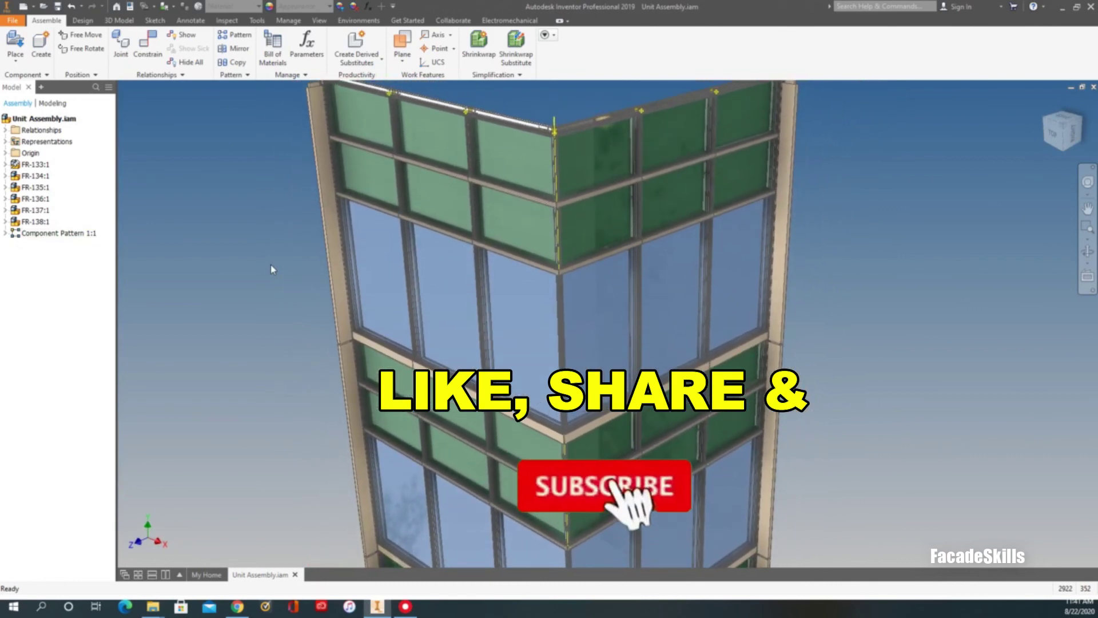
{"action": "left_click", "coordinate": [271, 266]}
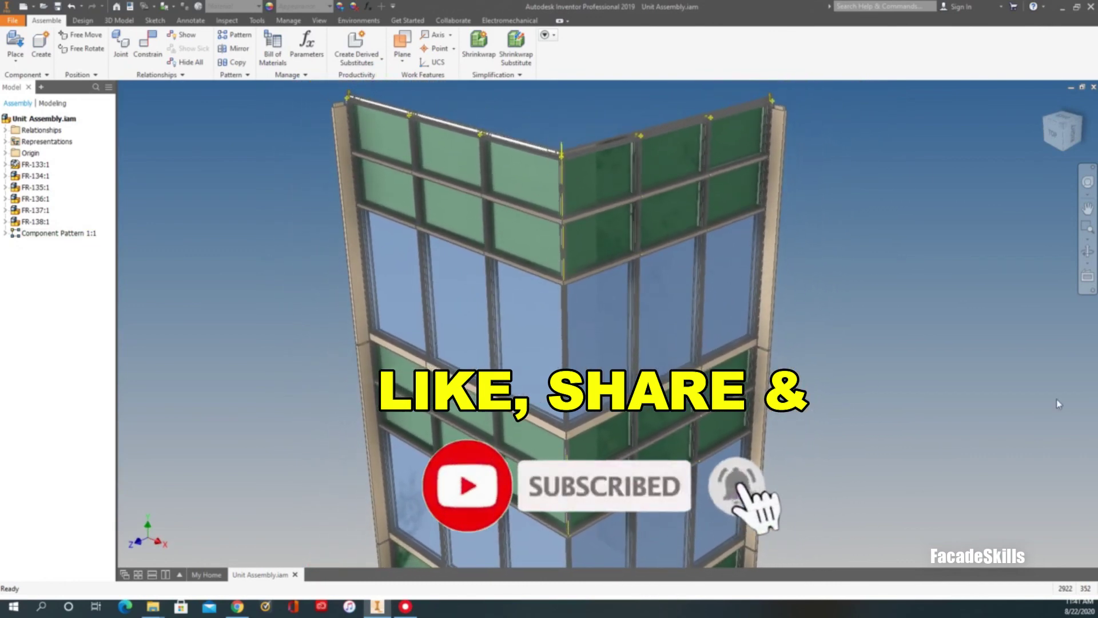